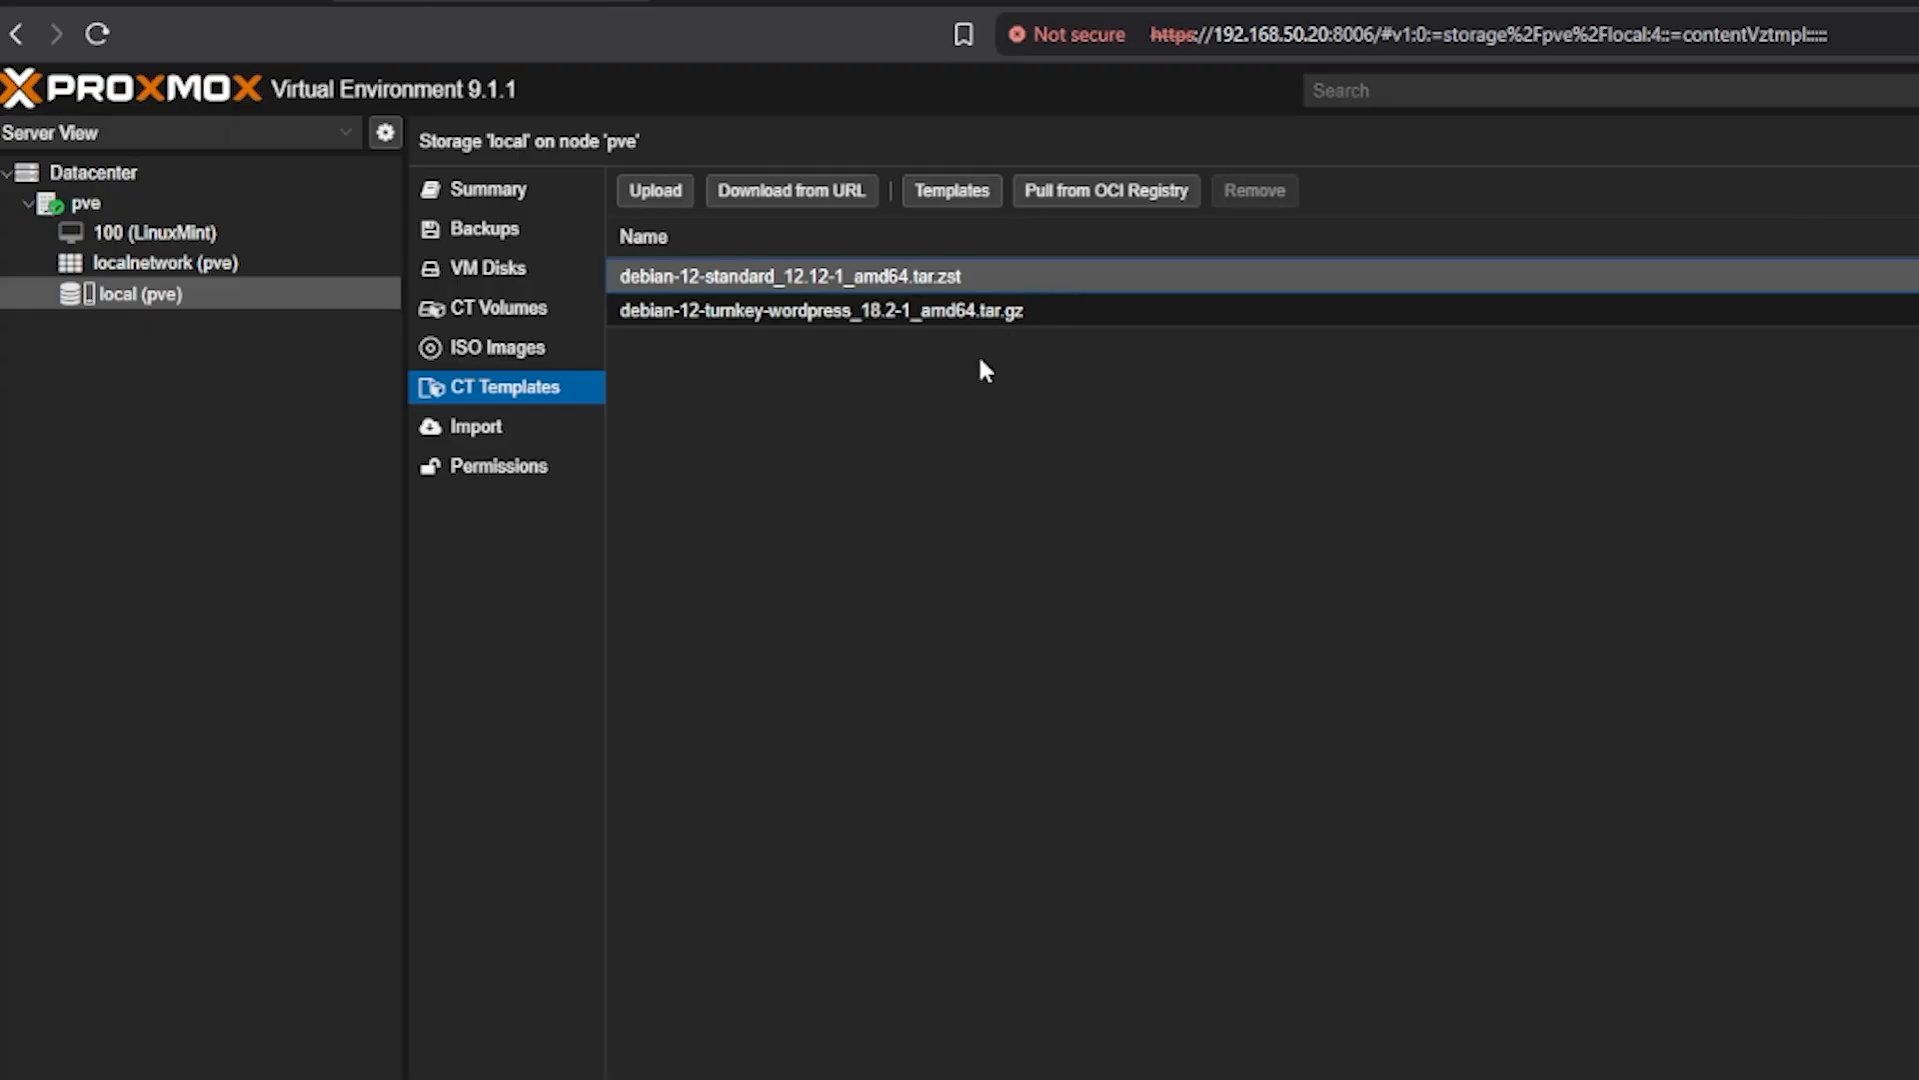
# Browse the template catalogue, selecting rockylinux-10, debian-12-standard, fedora-42 and ubuntu-25.04 entries
pyautogui.click(945, 191)
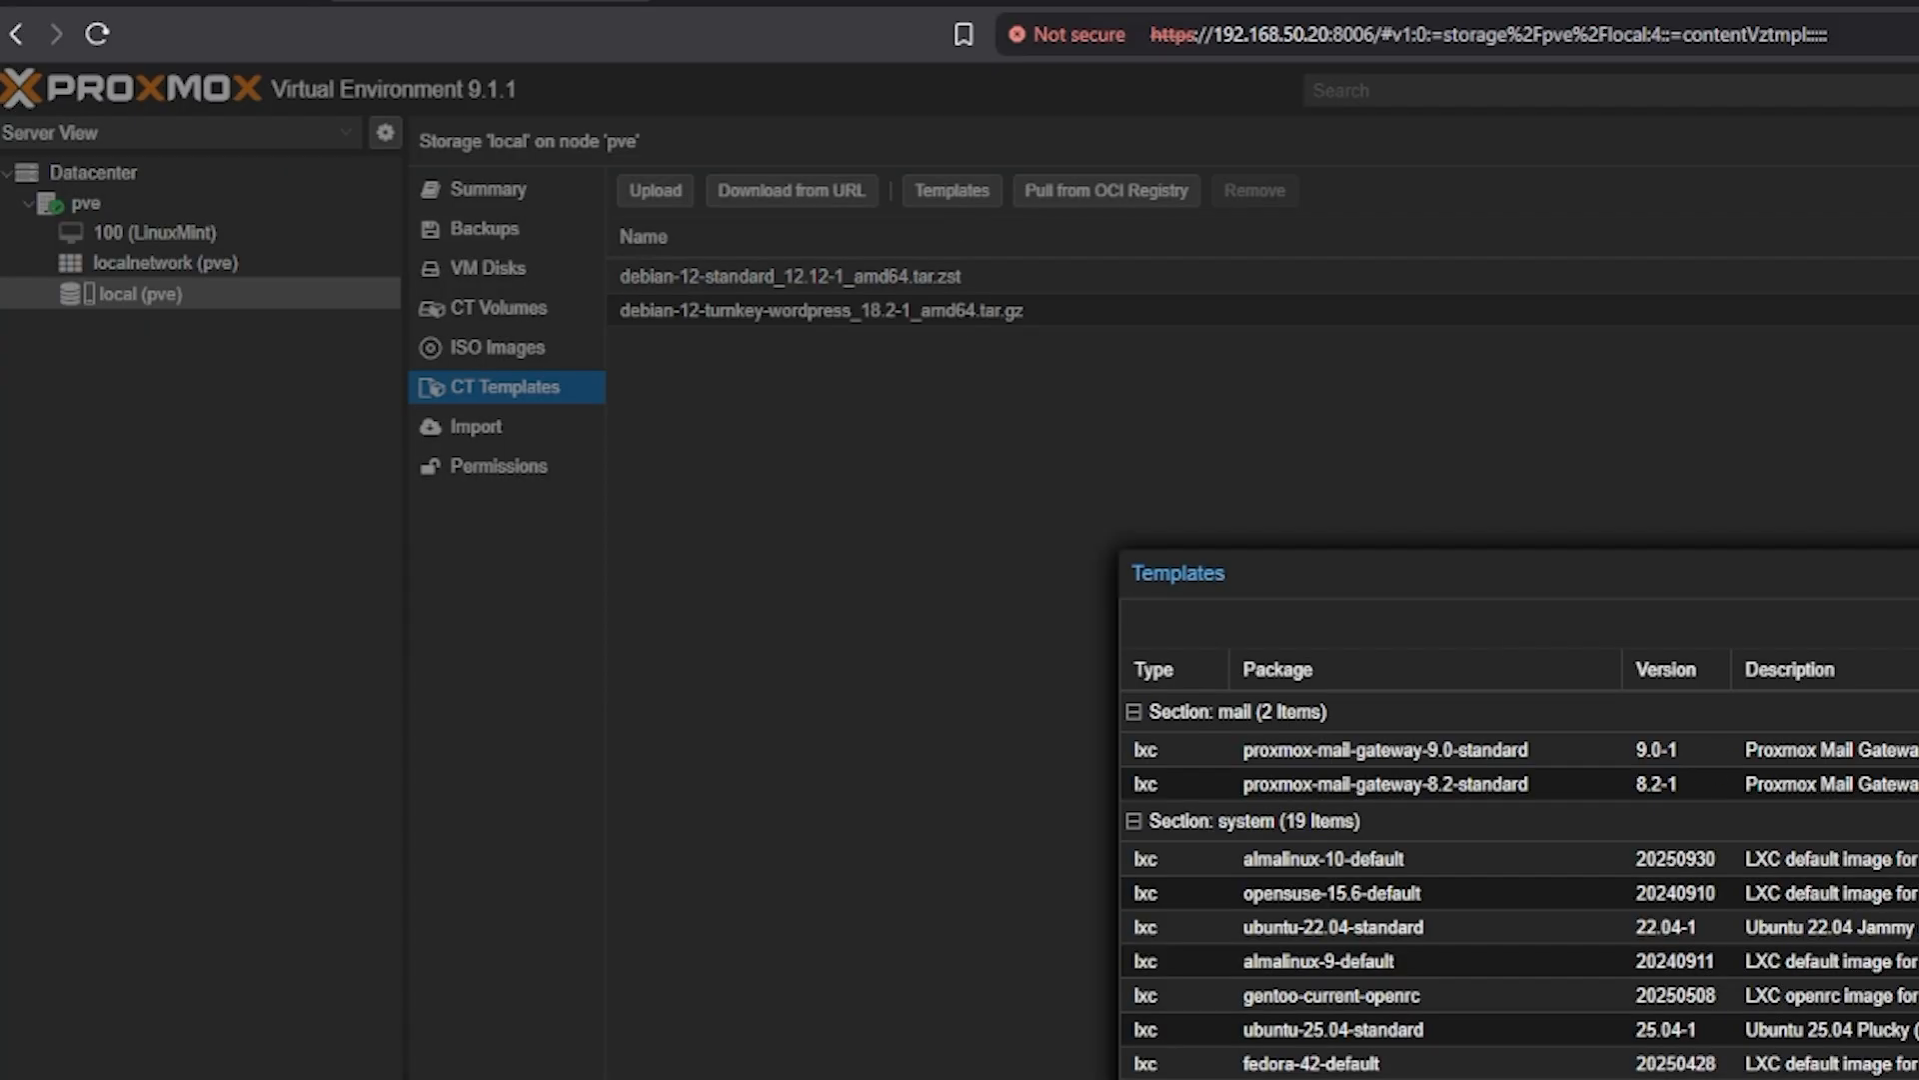
pyautogui.scroll(-4, 729, 567)
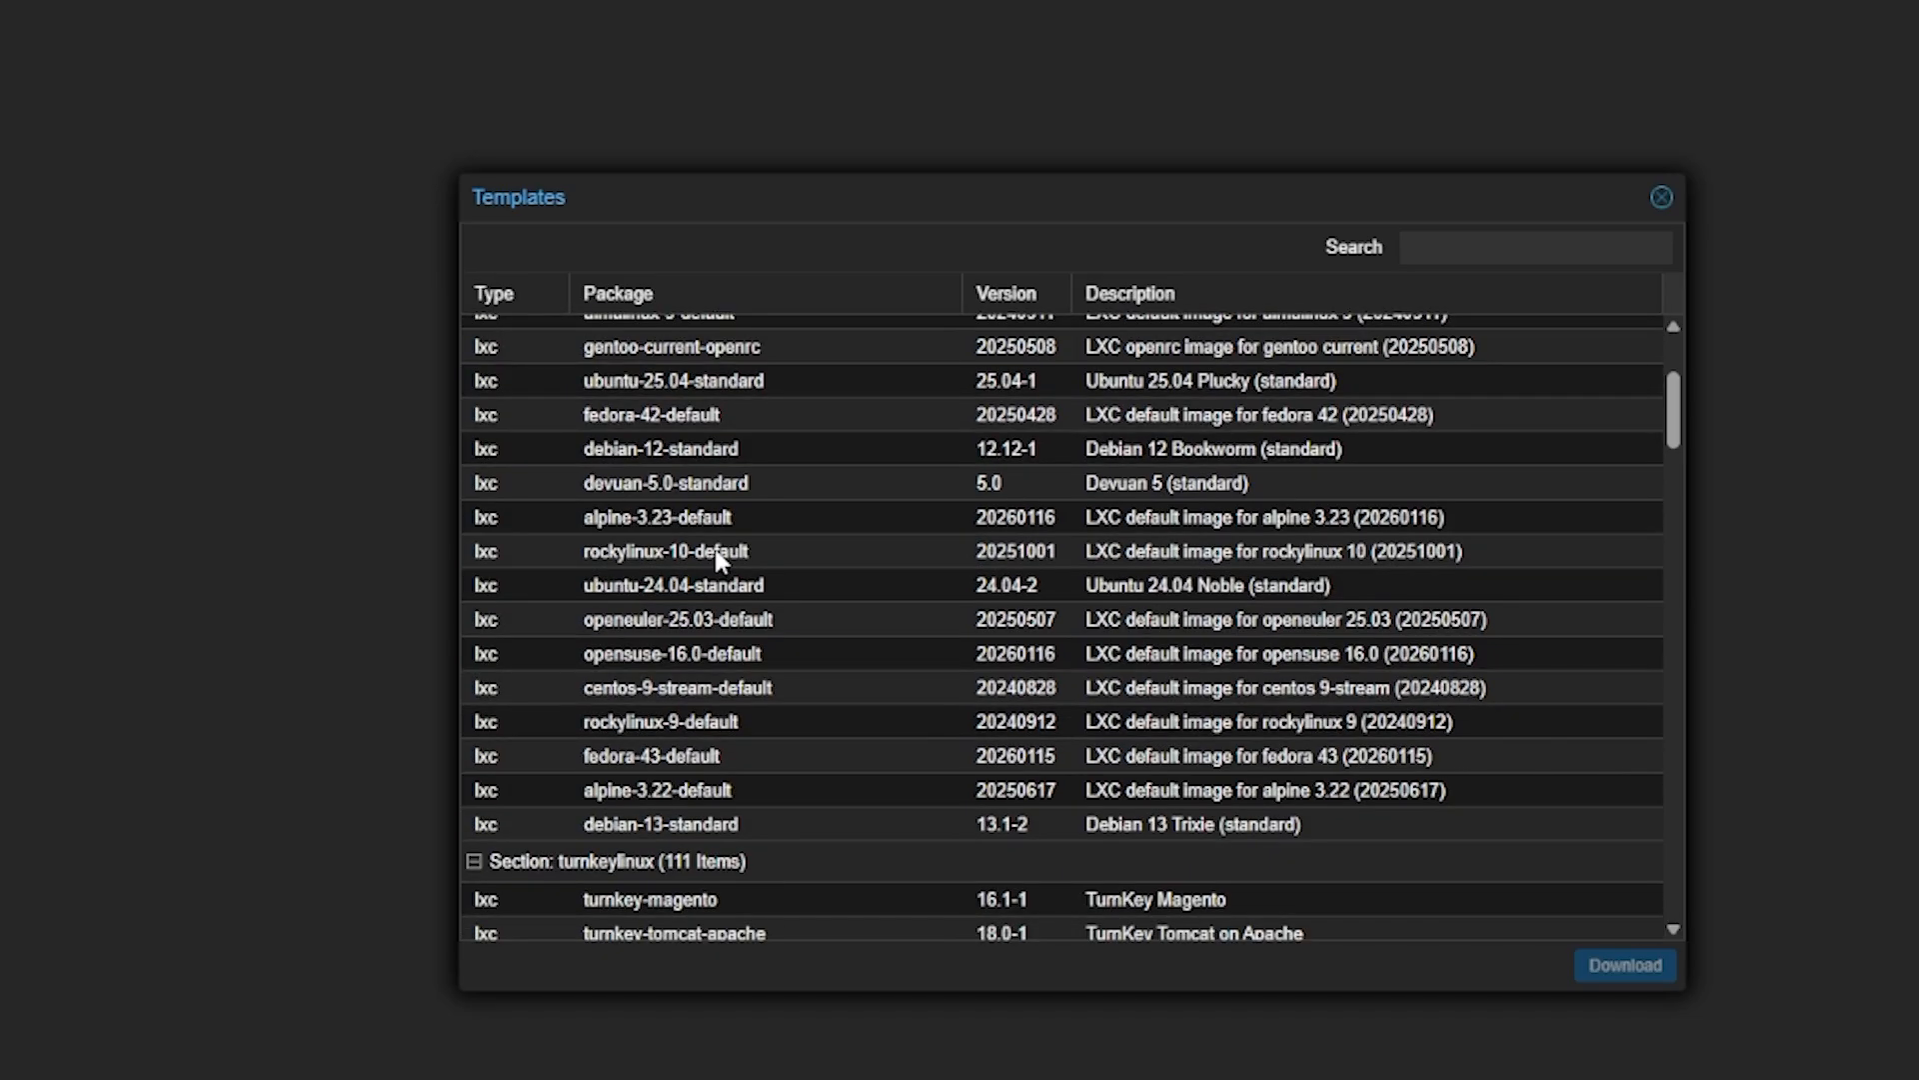
pyautogui.scroll(2, 722, 562)
pyautogui.click(639, 688)
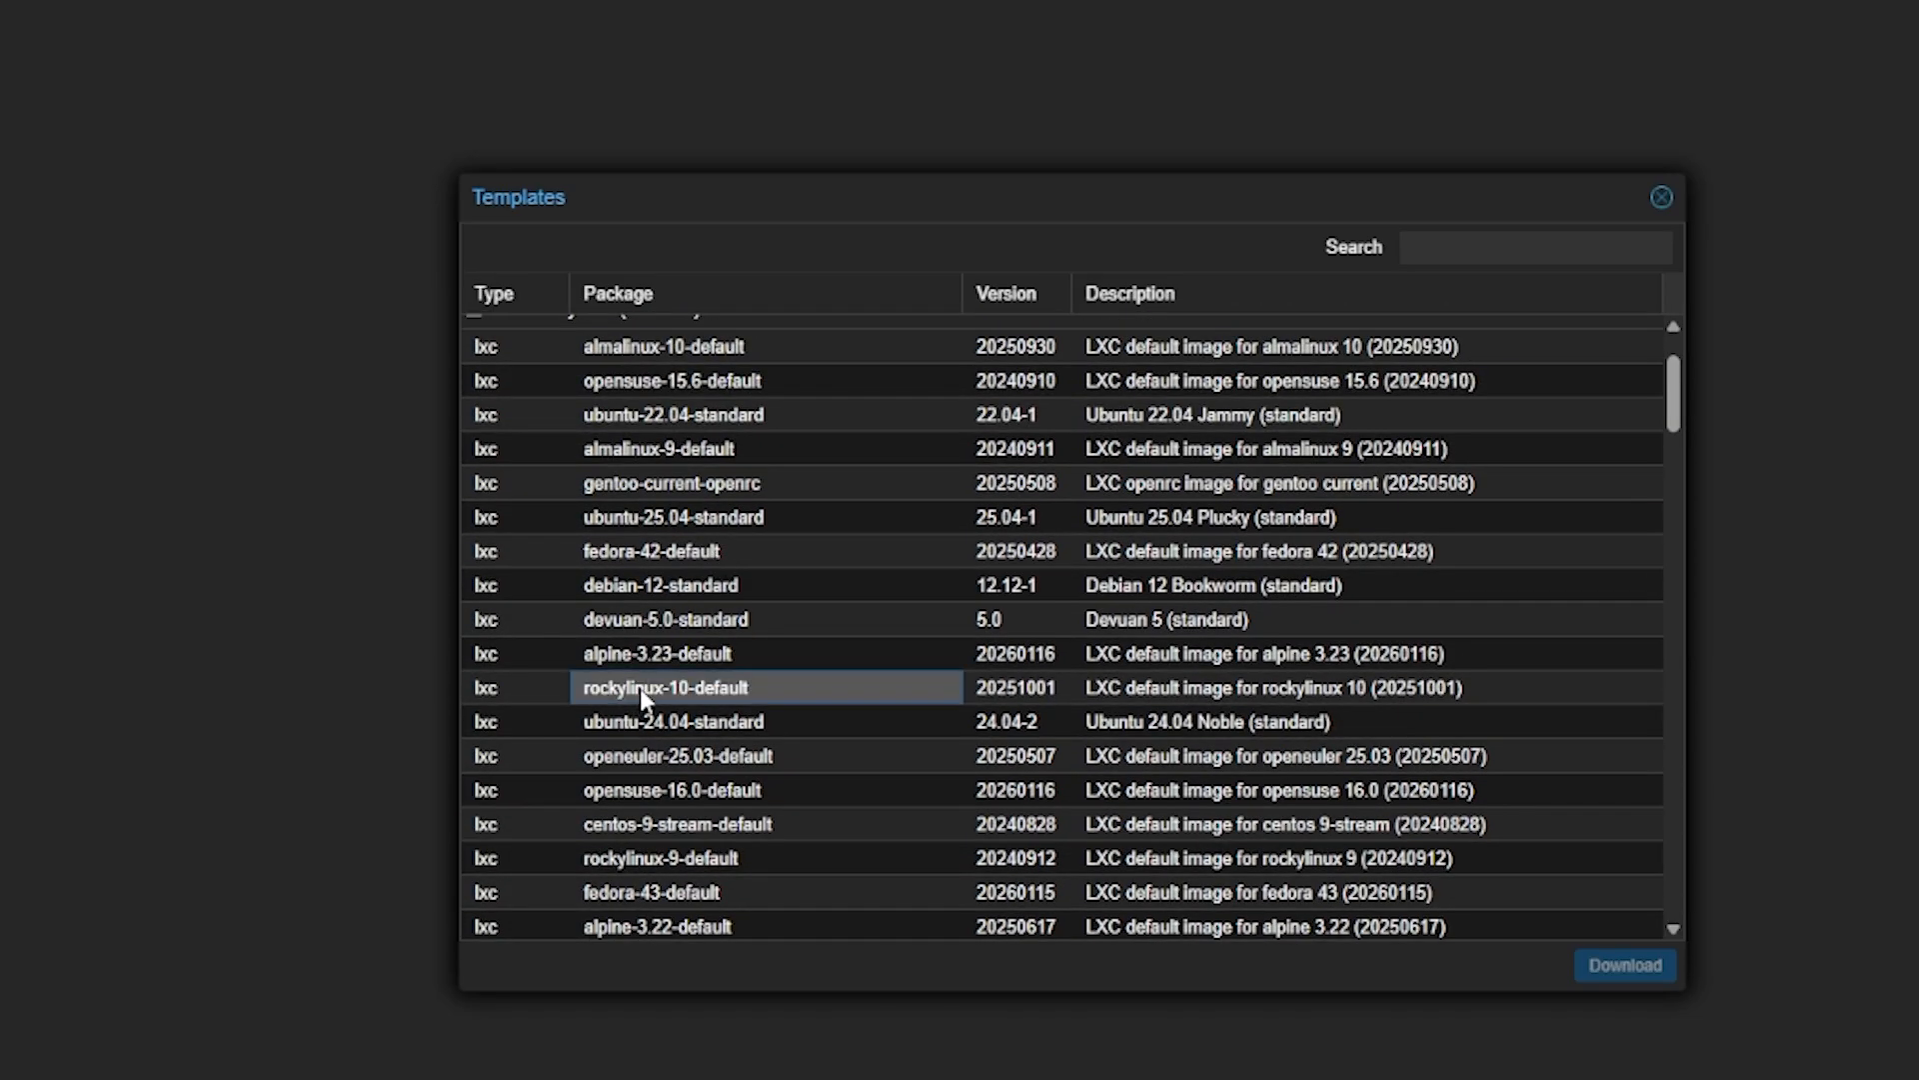
pyautogui.click(602, 584)
pyautogui.click(602, 551)
pyautogui.click(602, 521)
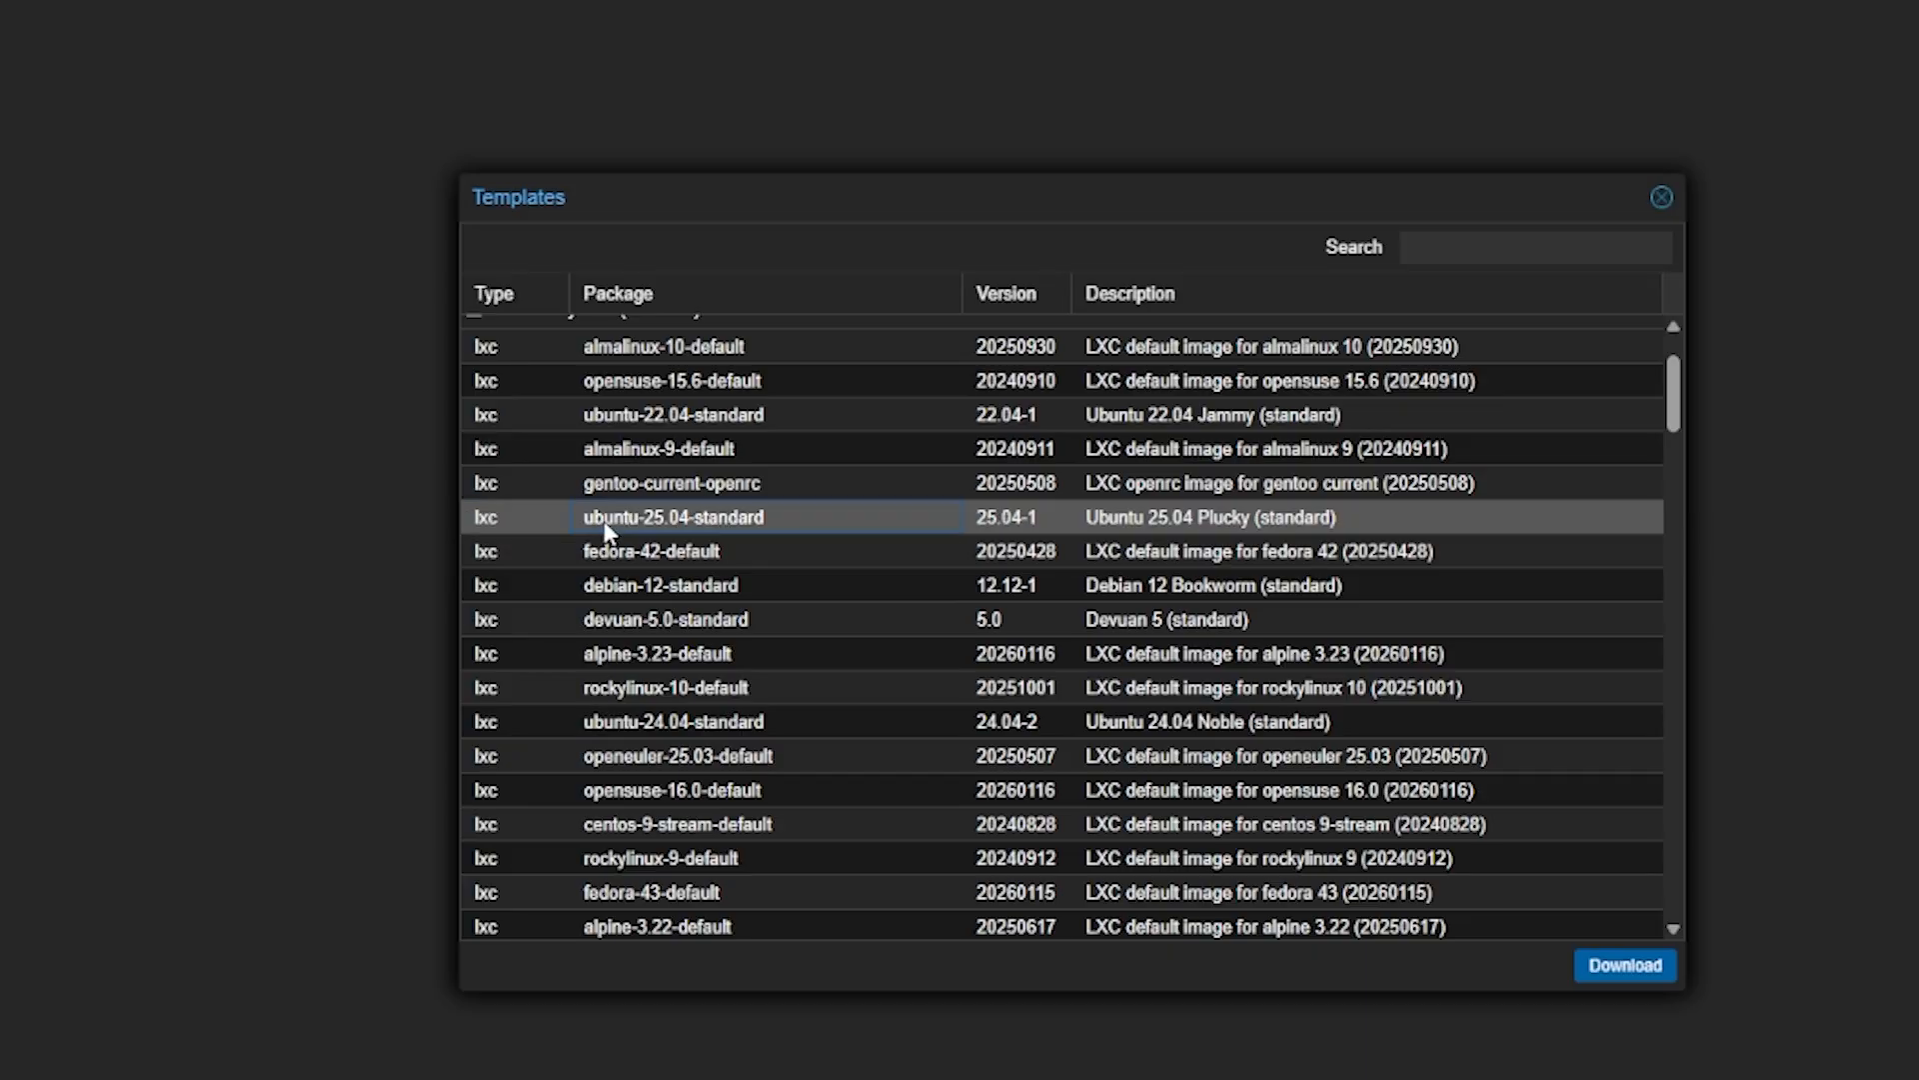
# Scroll further down the catalogue and inspect the turnkey-drupal8 and turnkey-django templates
pyautogui.scroll(-1, 677, 458)
pyautogui.scroll(-4, 674, 450)
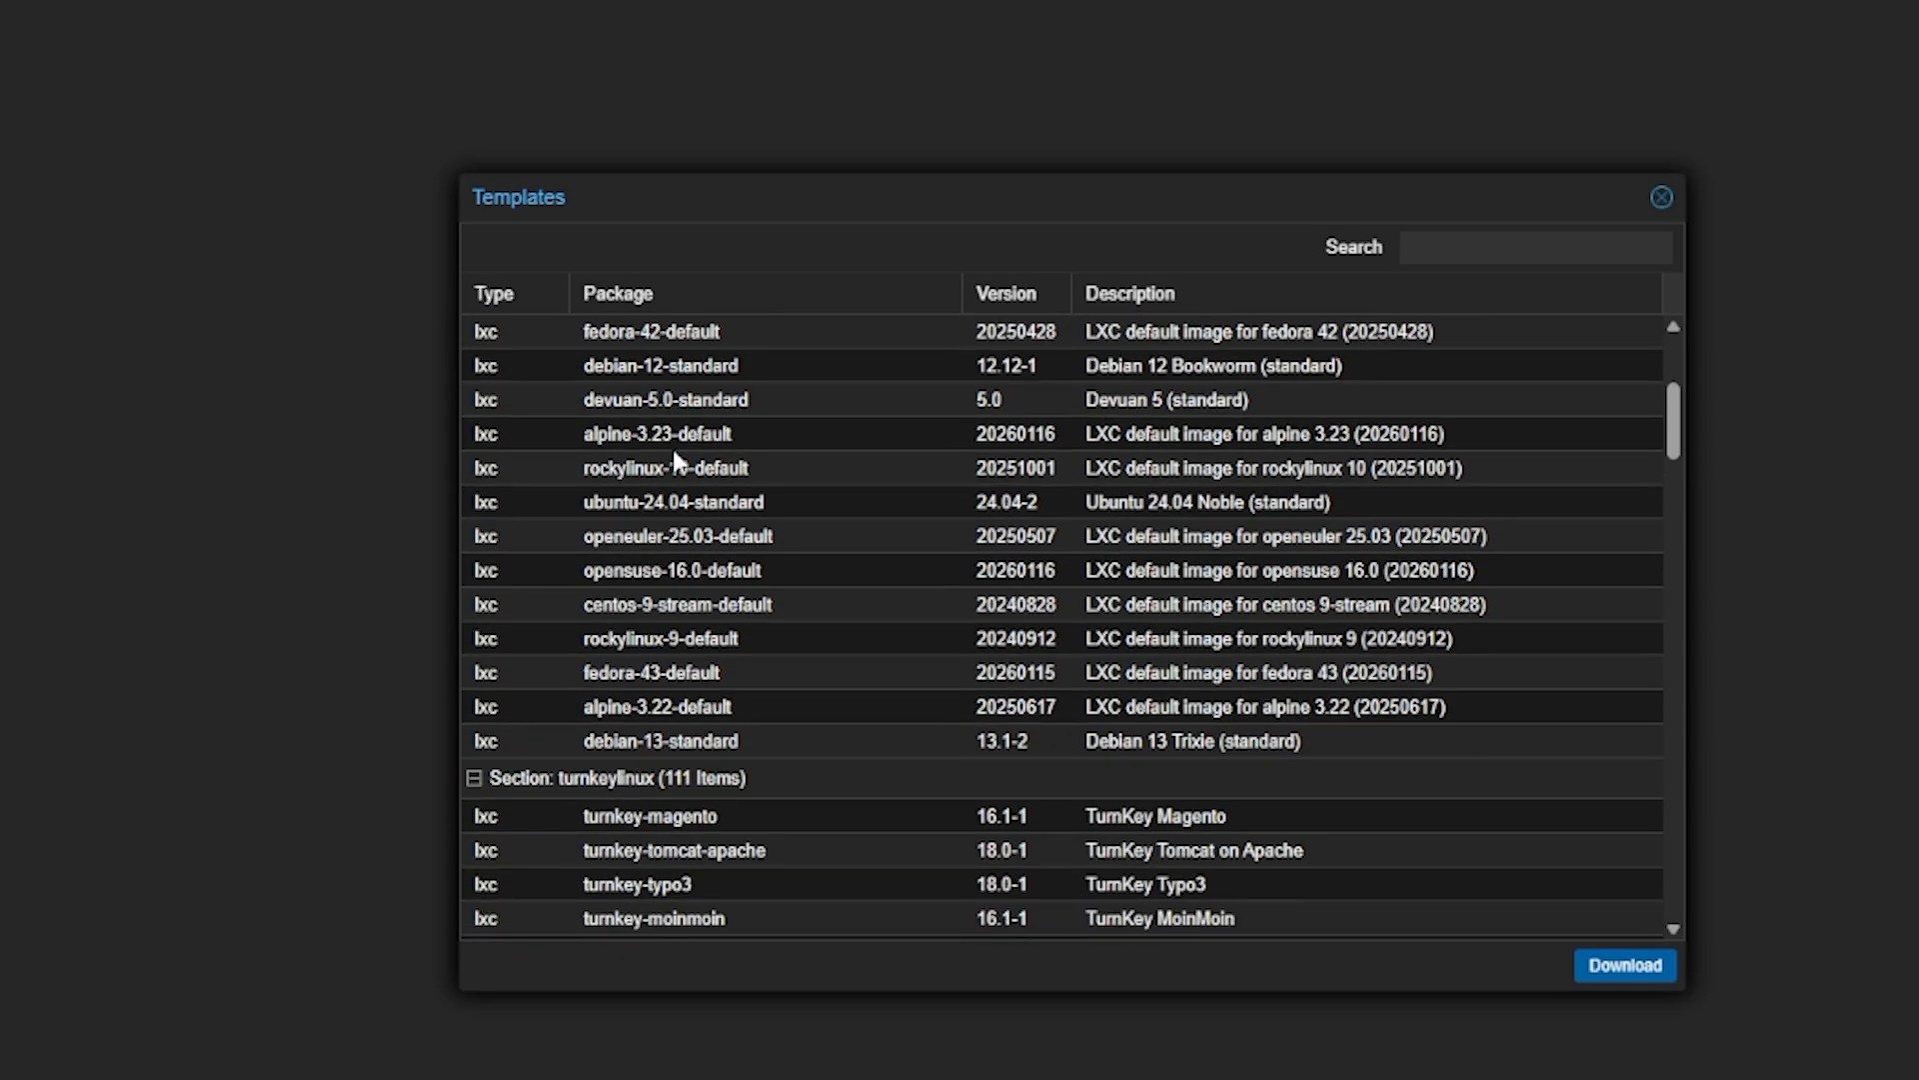
pyautogui.scroll(-2, 670, 442)
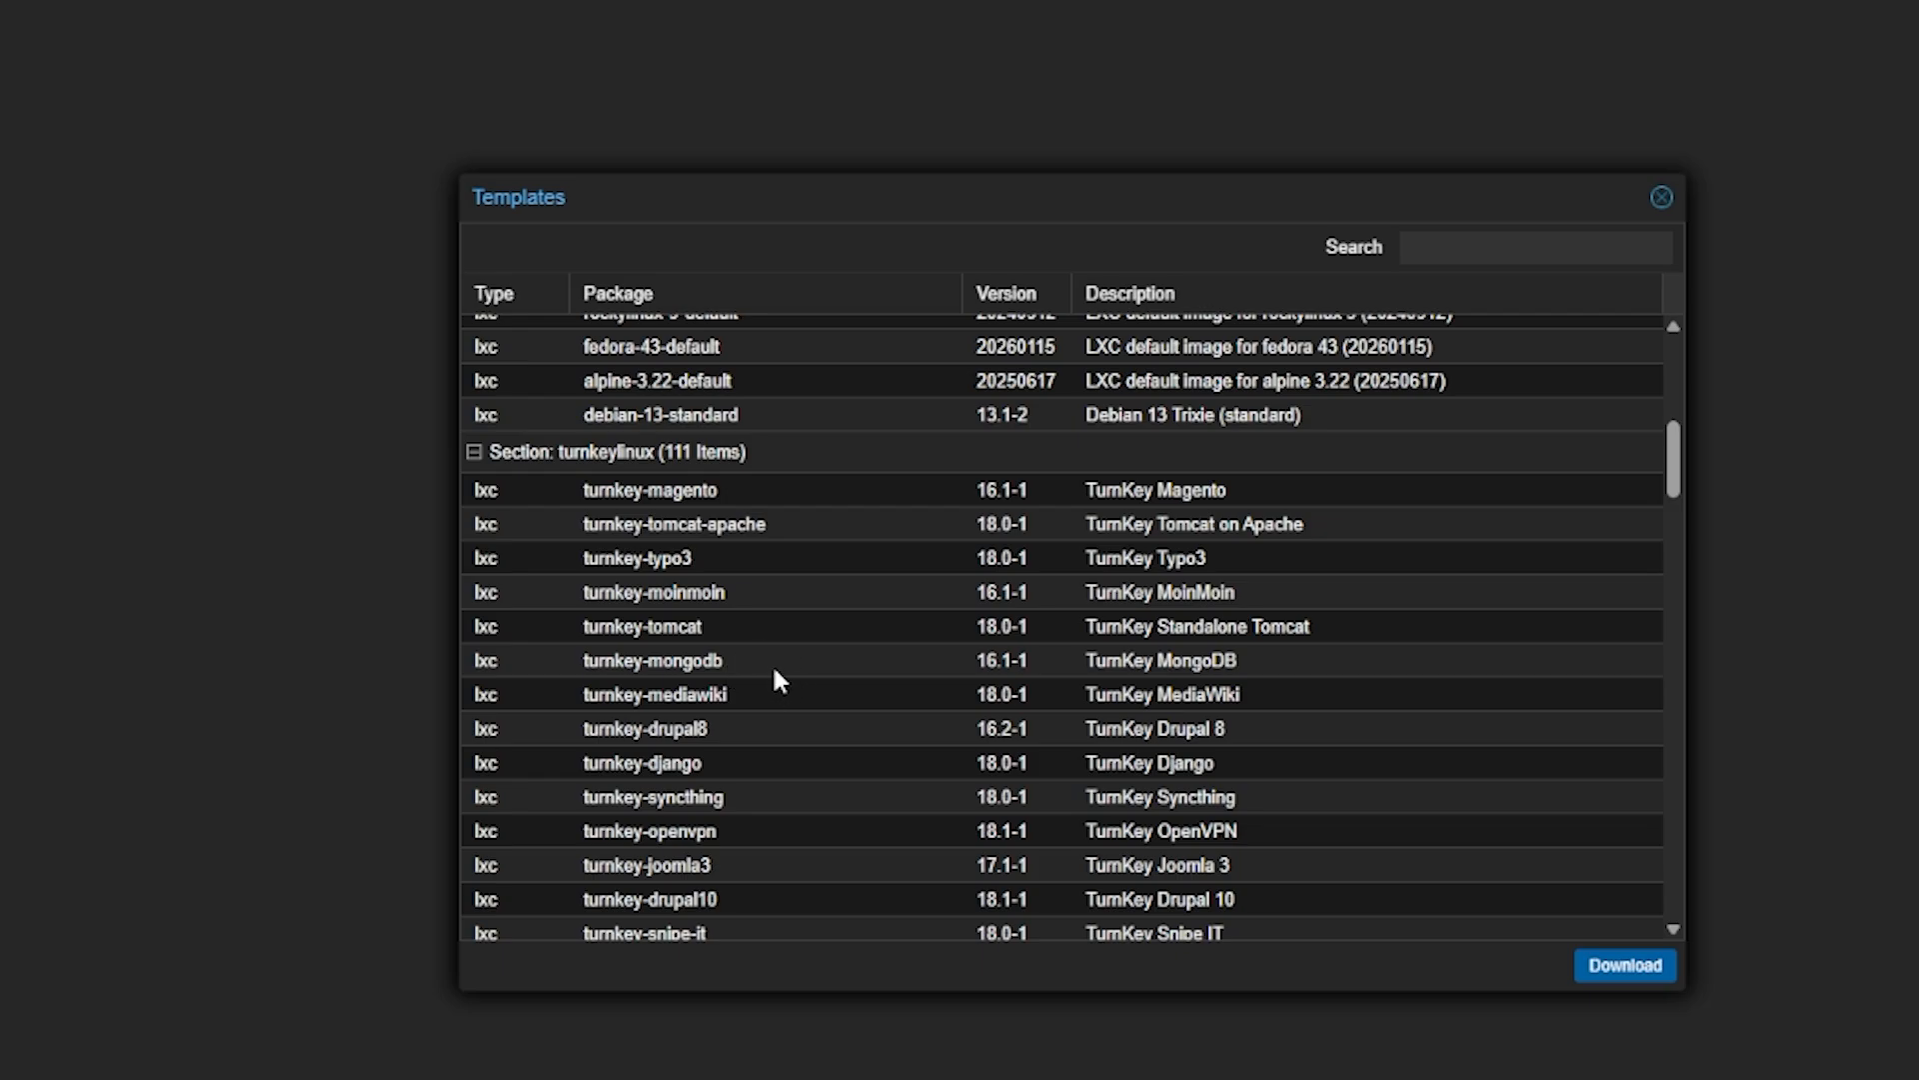
pyautogui.scroll(-3, 774, 671)
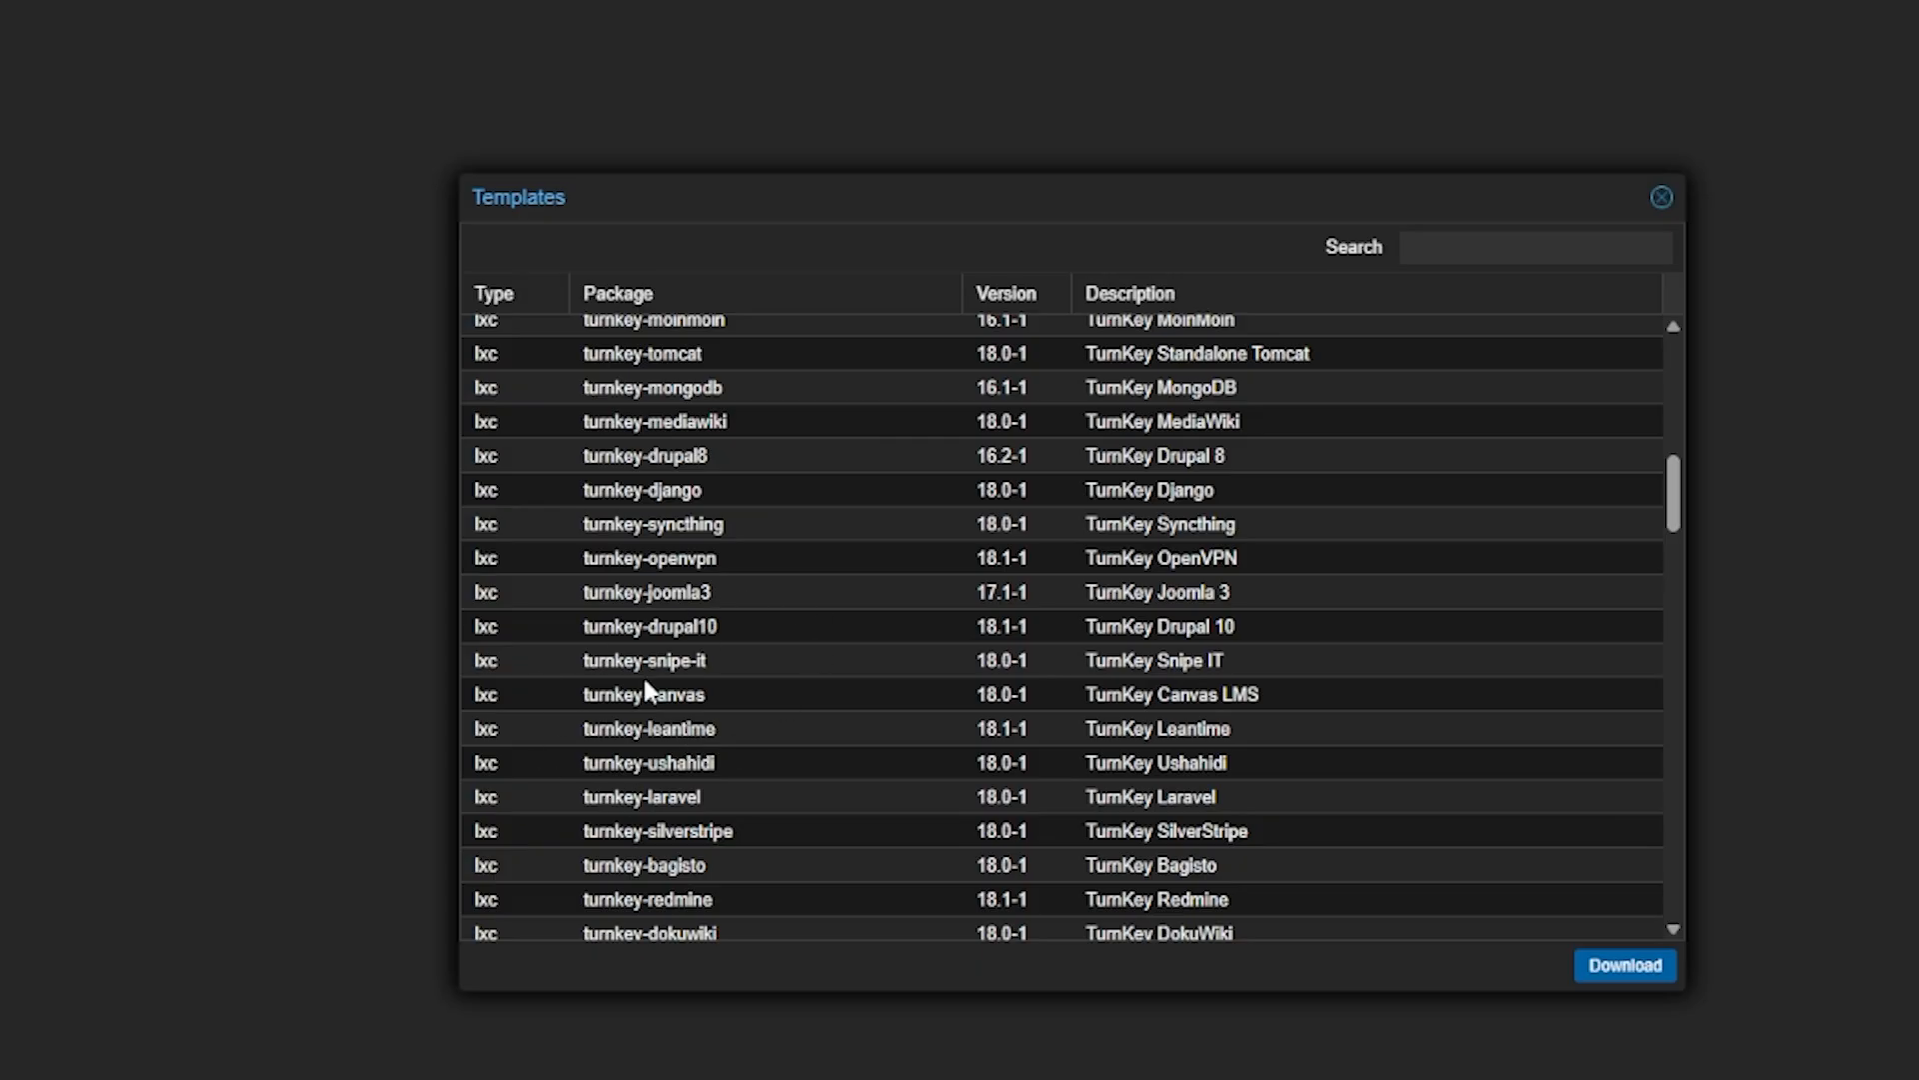
pyautogui.scroll(-2, 650, 760)
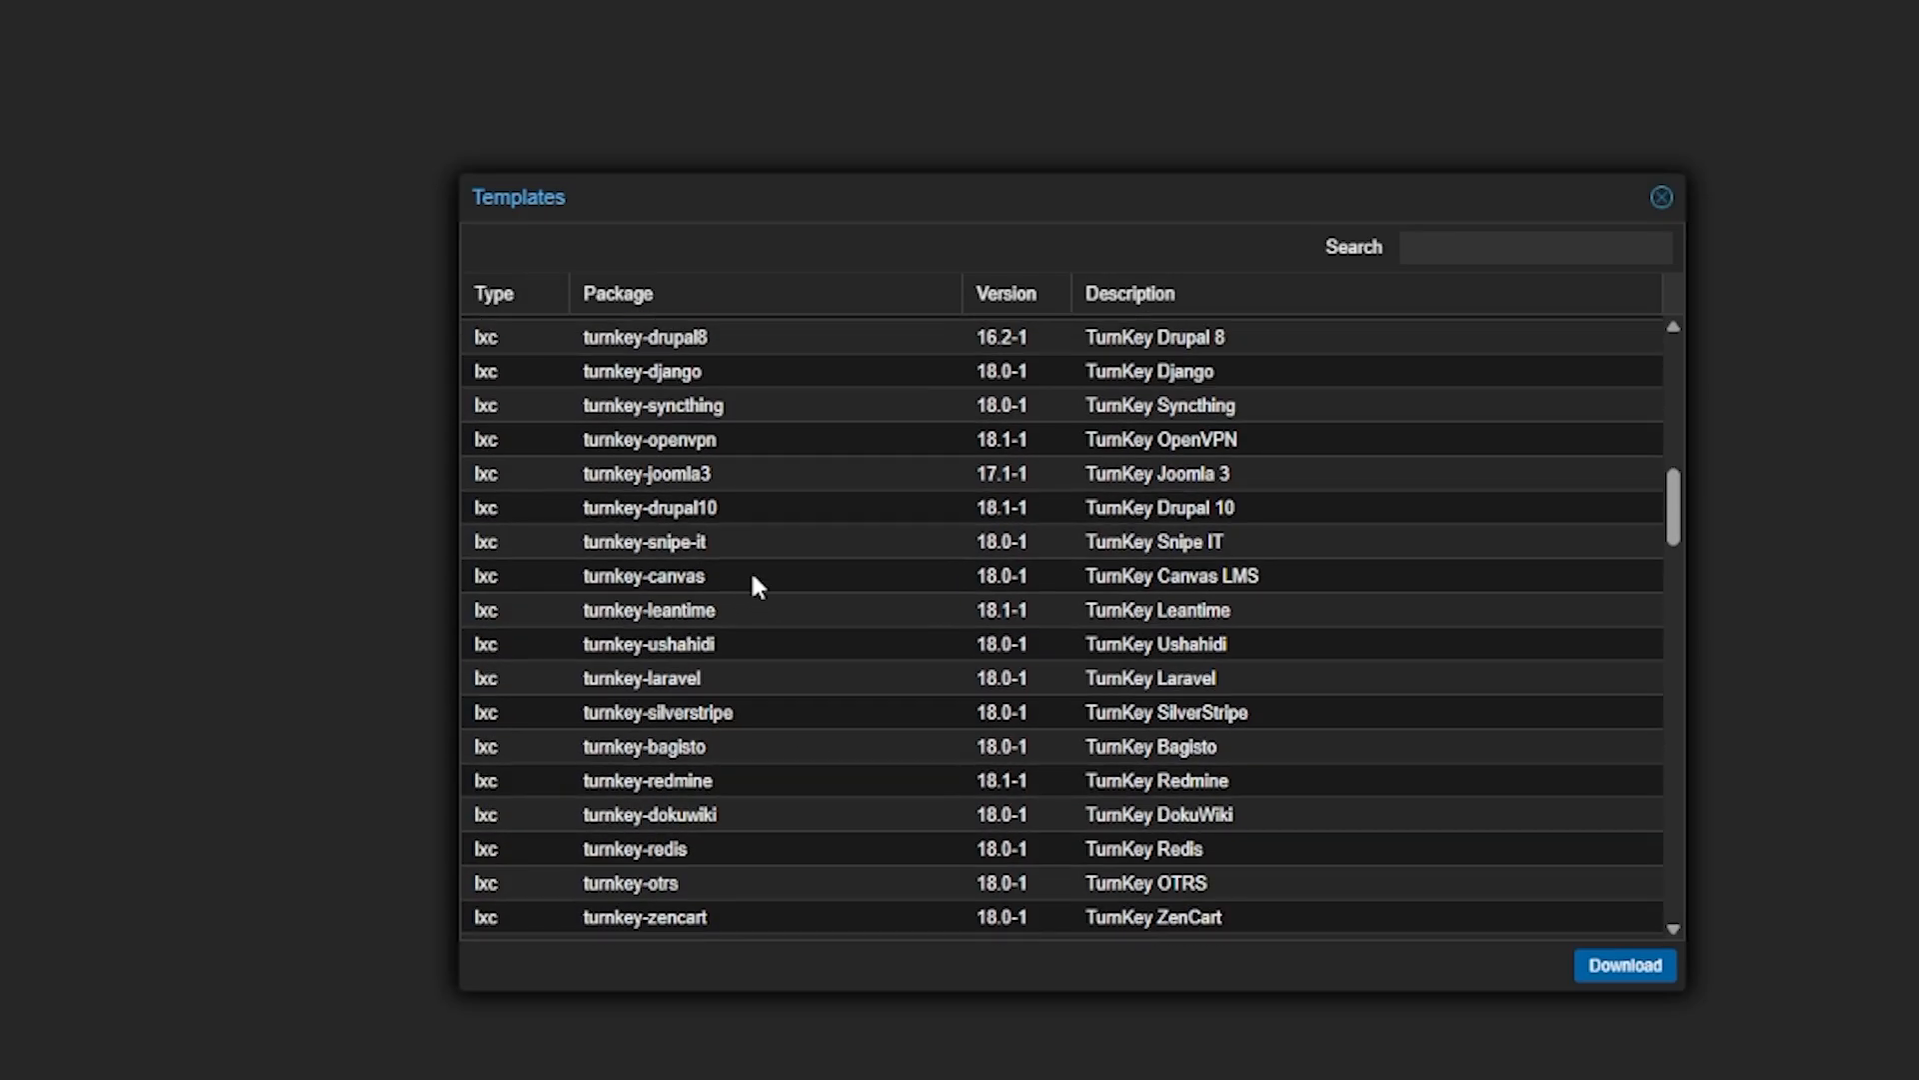
pyautogui.scroll(3, 700, 578)
pyautogui.click(607, 600)
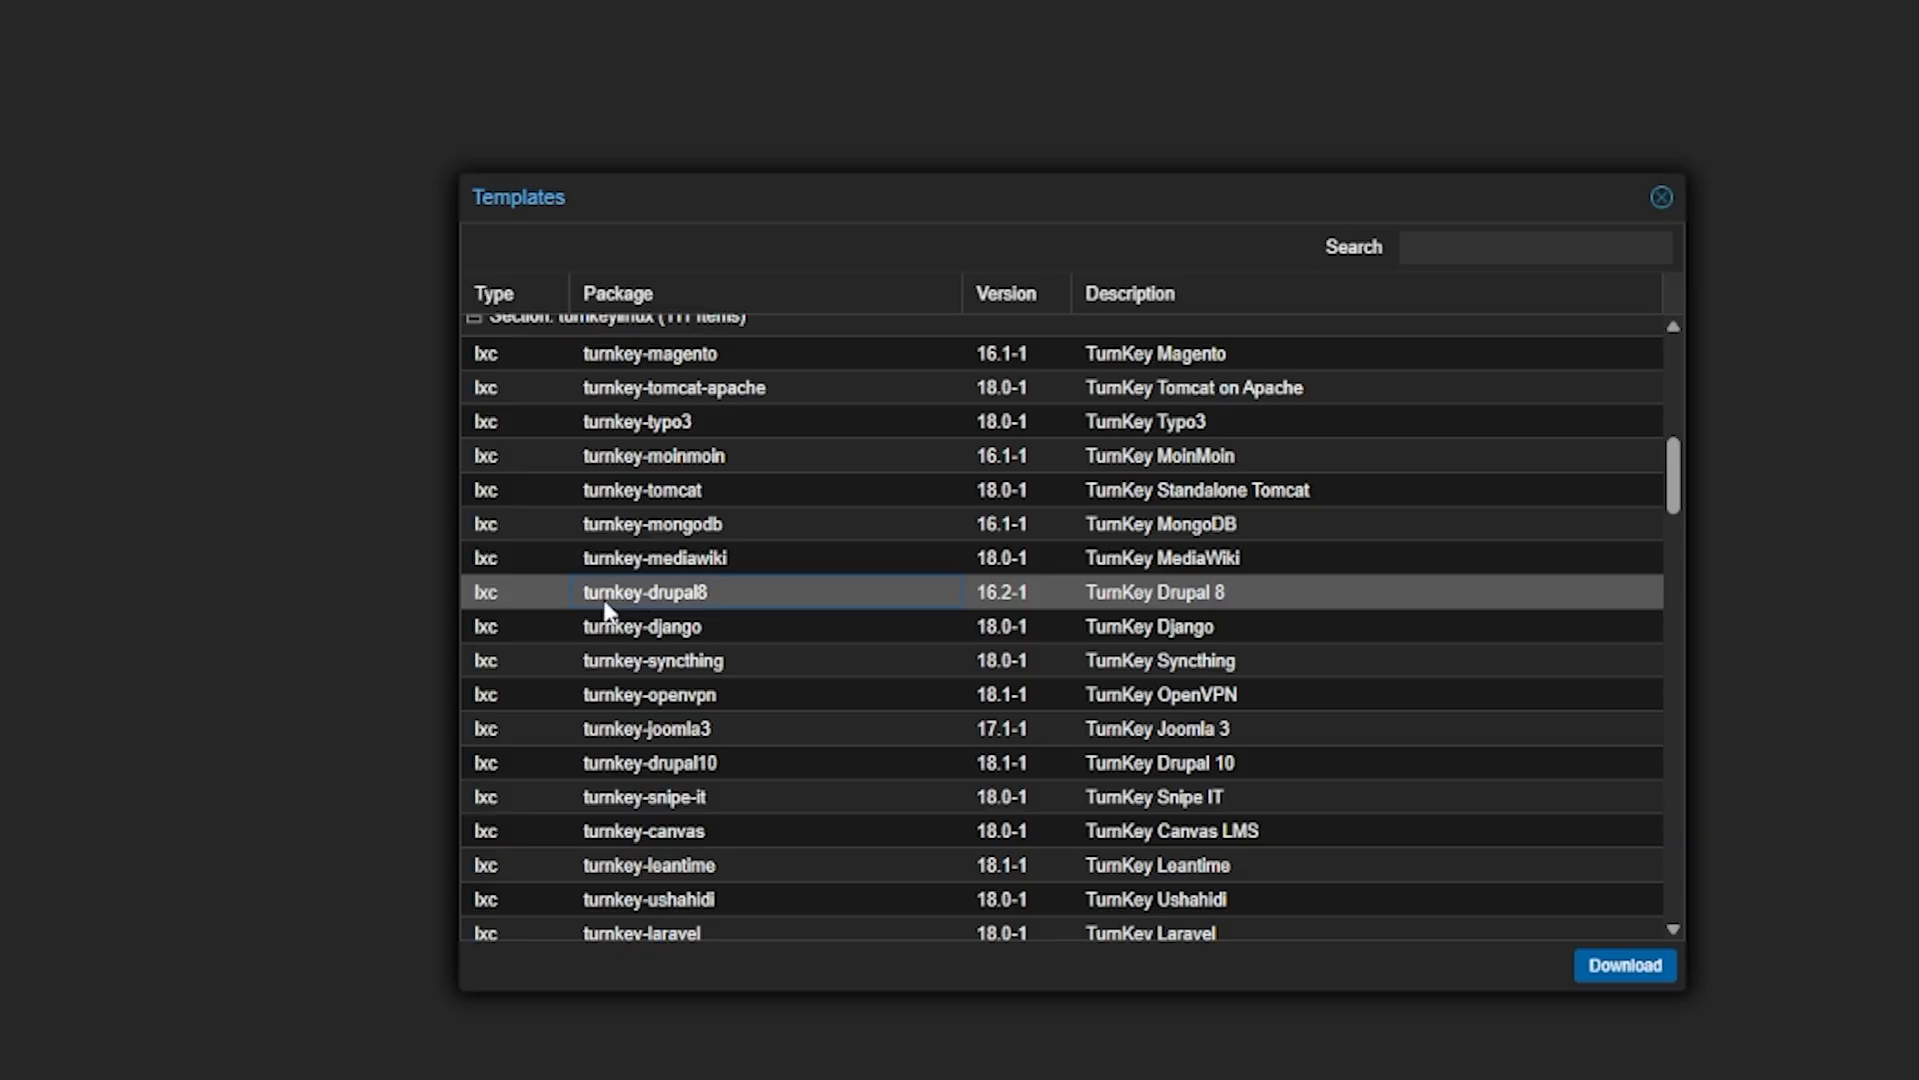
pyautogui.click(648, 632)
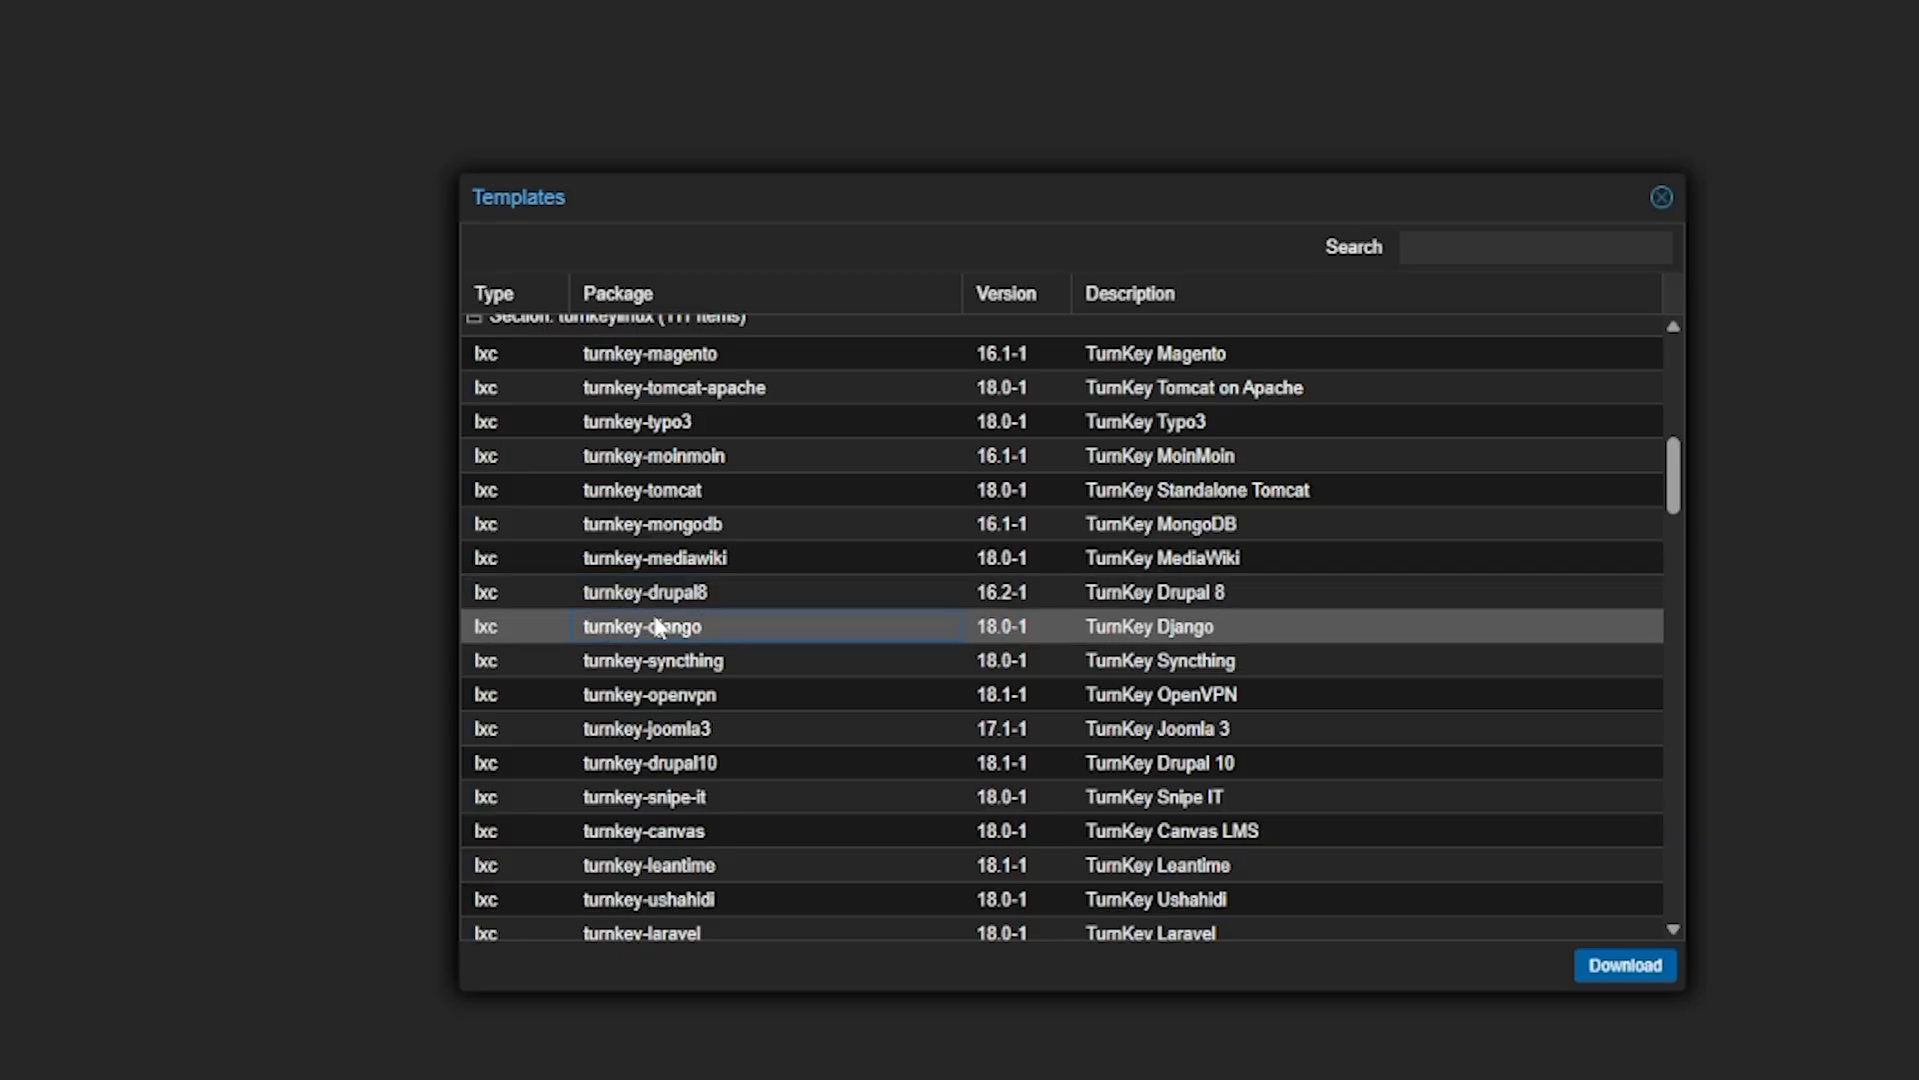
pyautogui.click(624, 601)
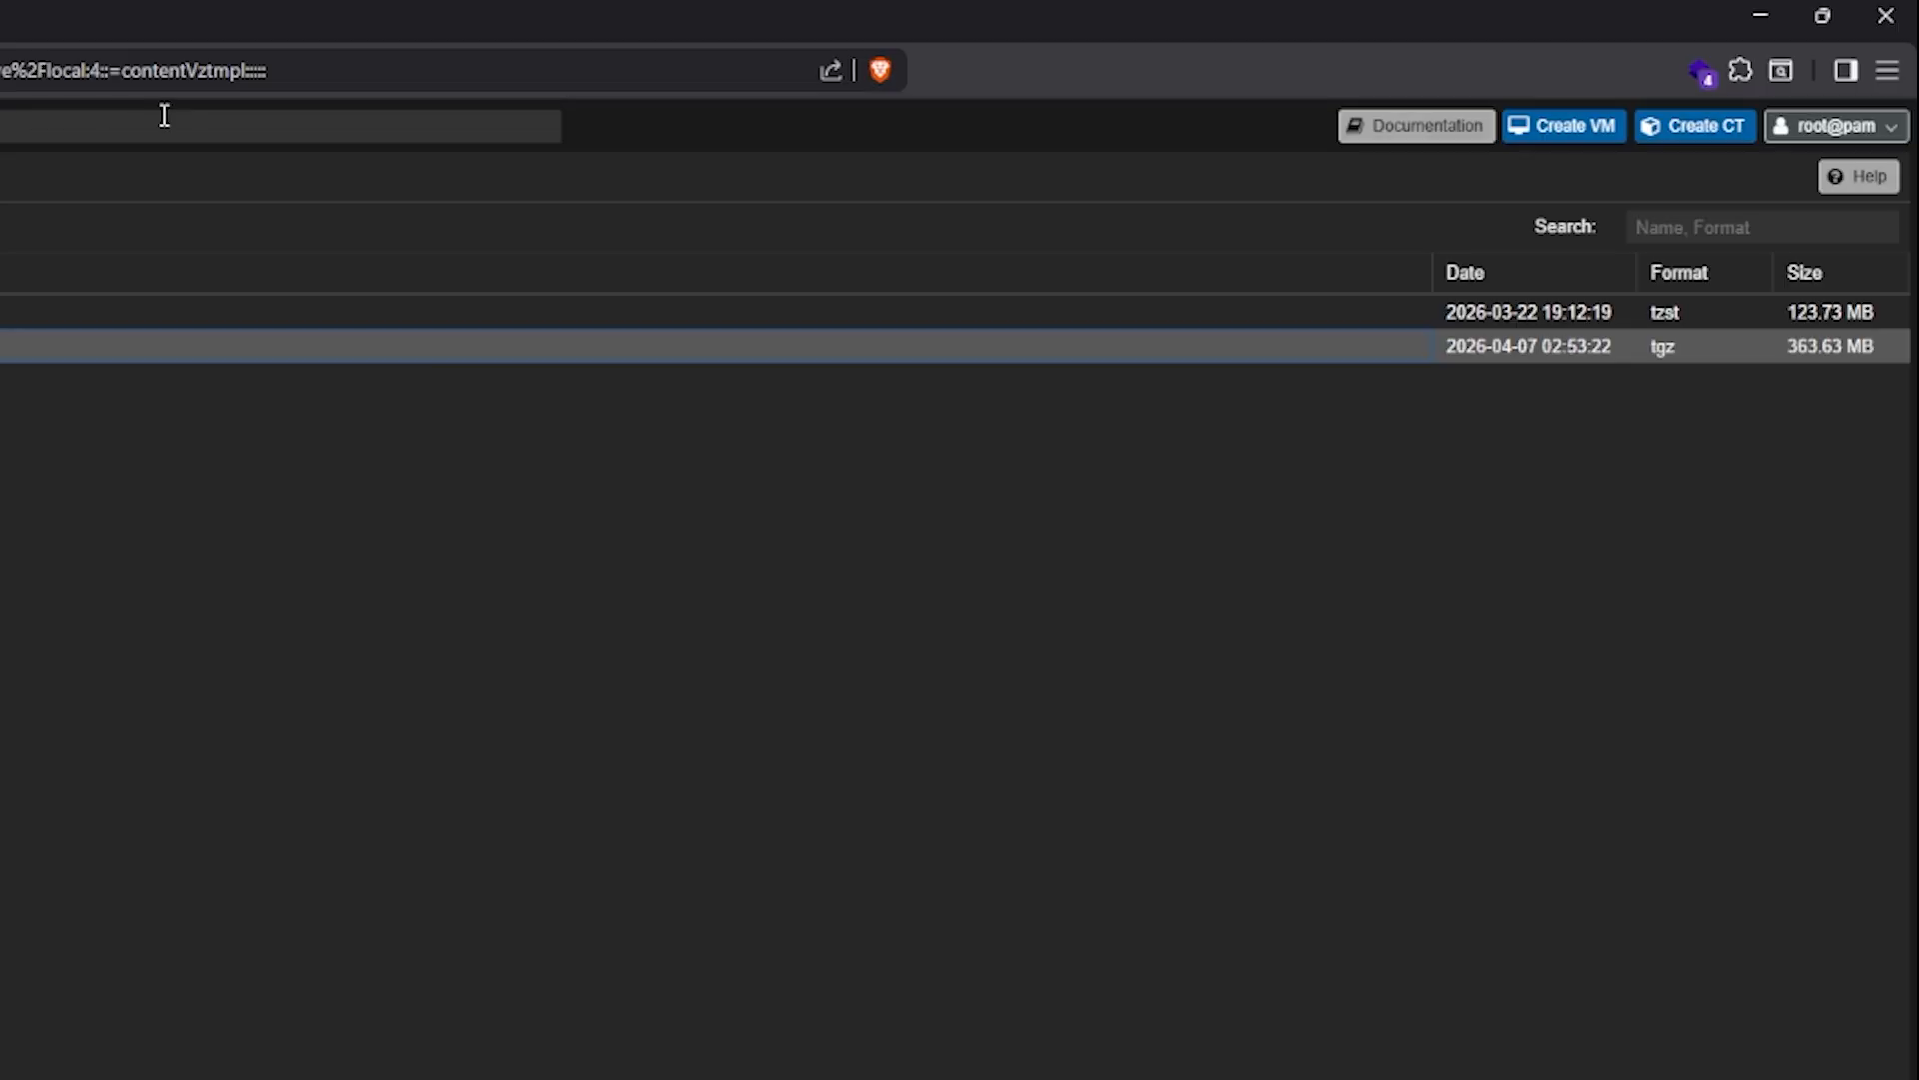
# Begin a new container, keeping suggested CT ID 101 and entering hostname debian-wordpress
pyautogui.click(1669, 130)
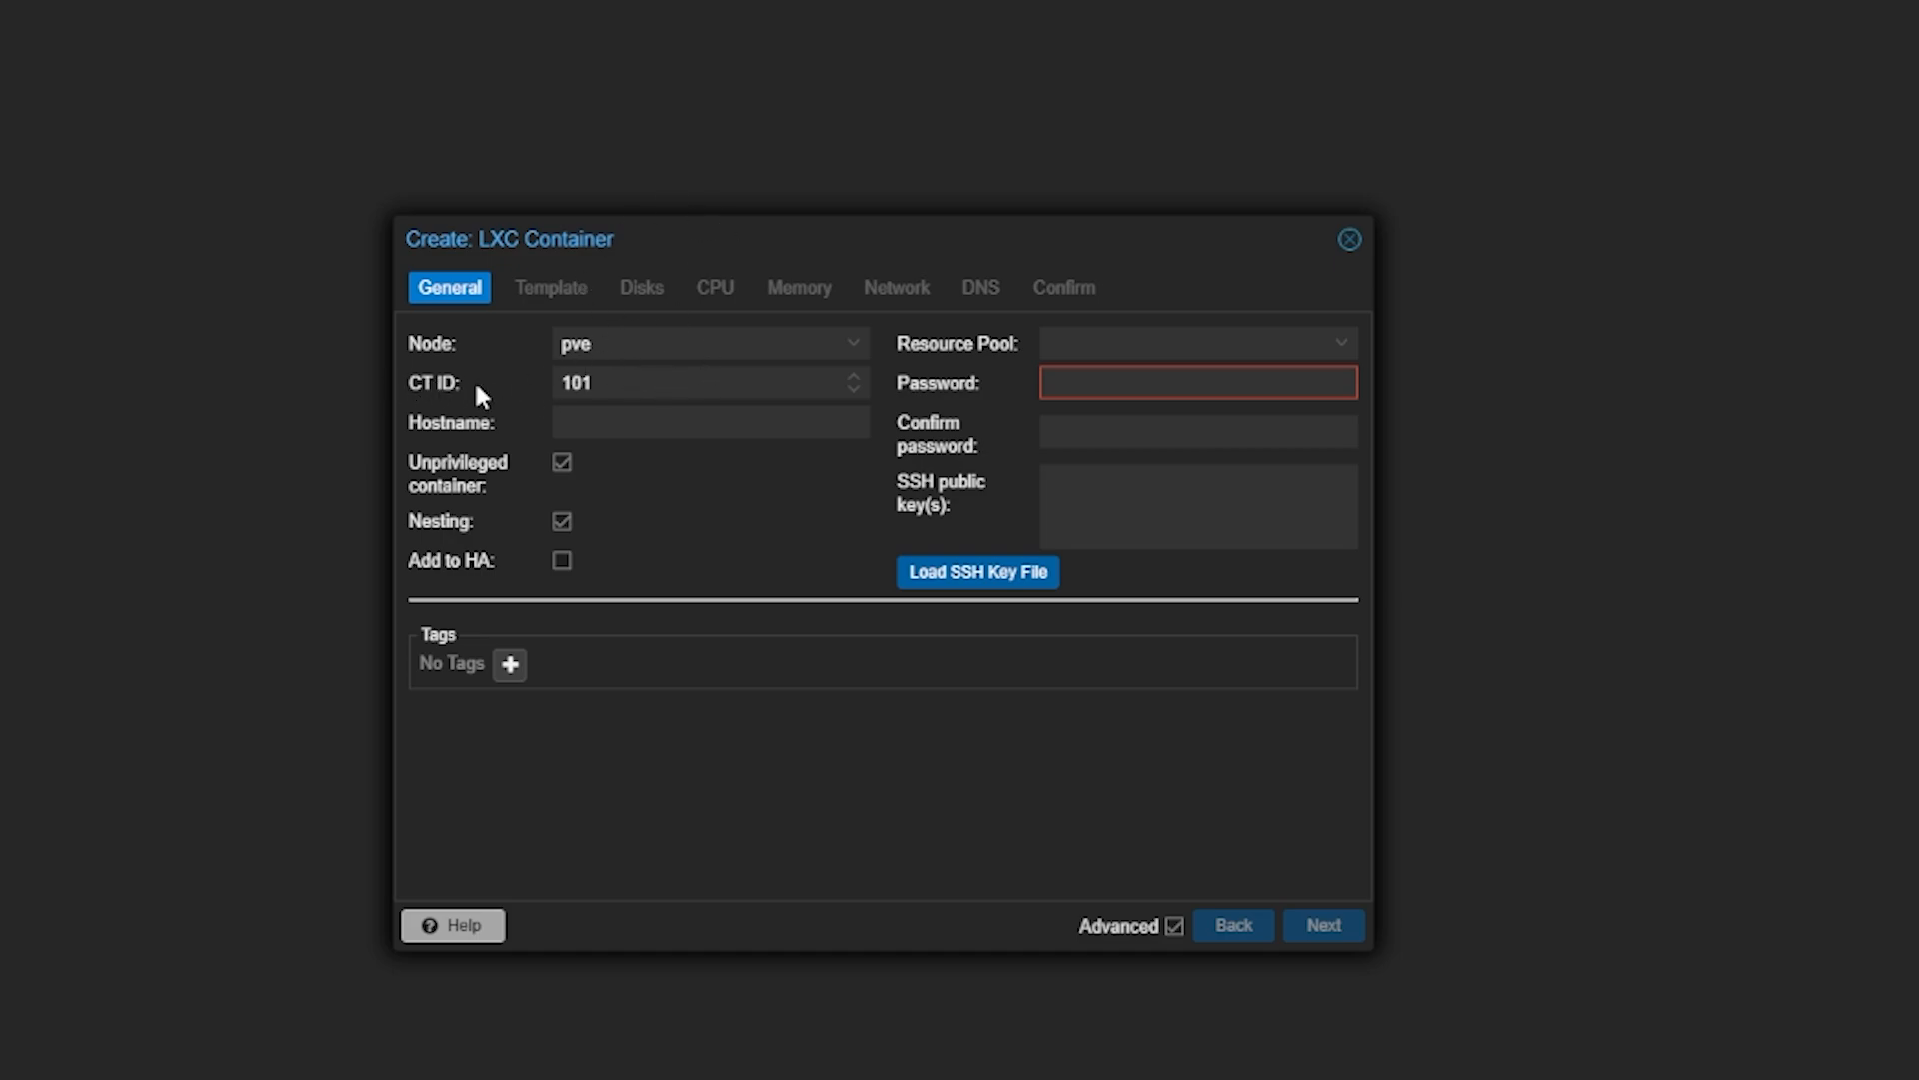
pyautogui.click(610, 385)
pyautogui.click(580, 420)
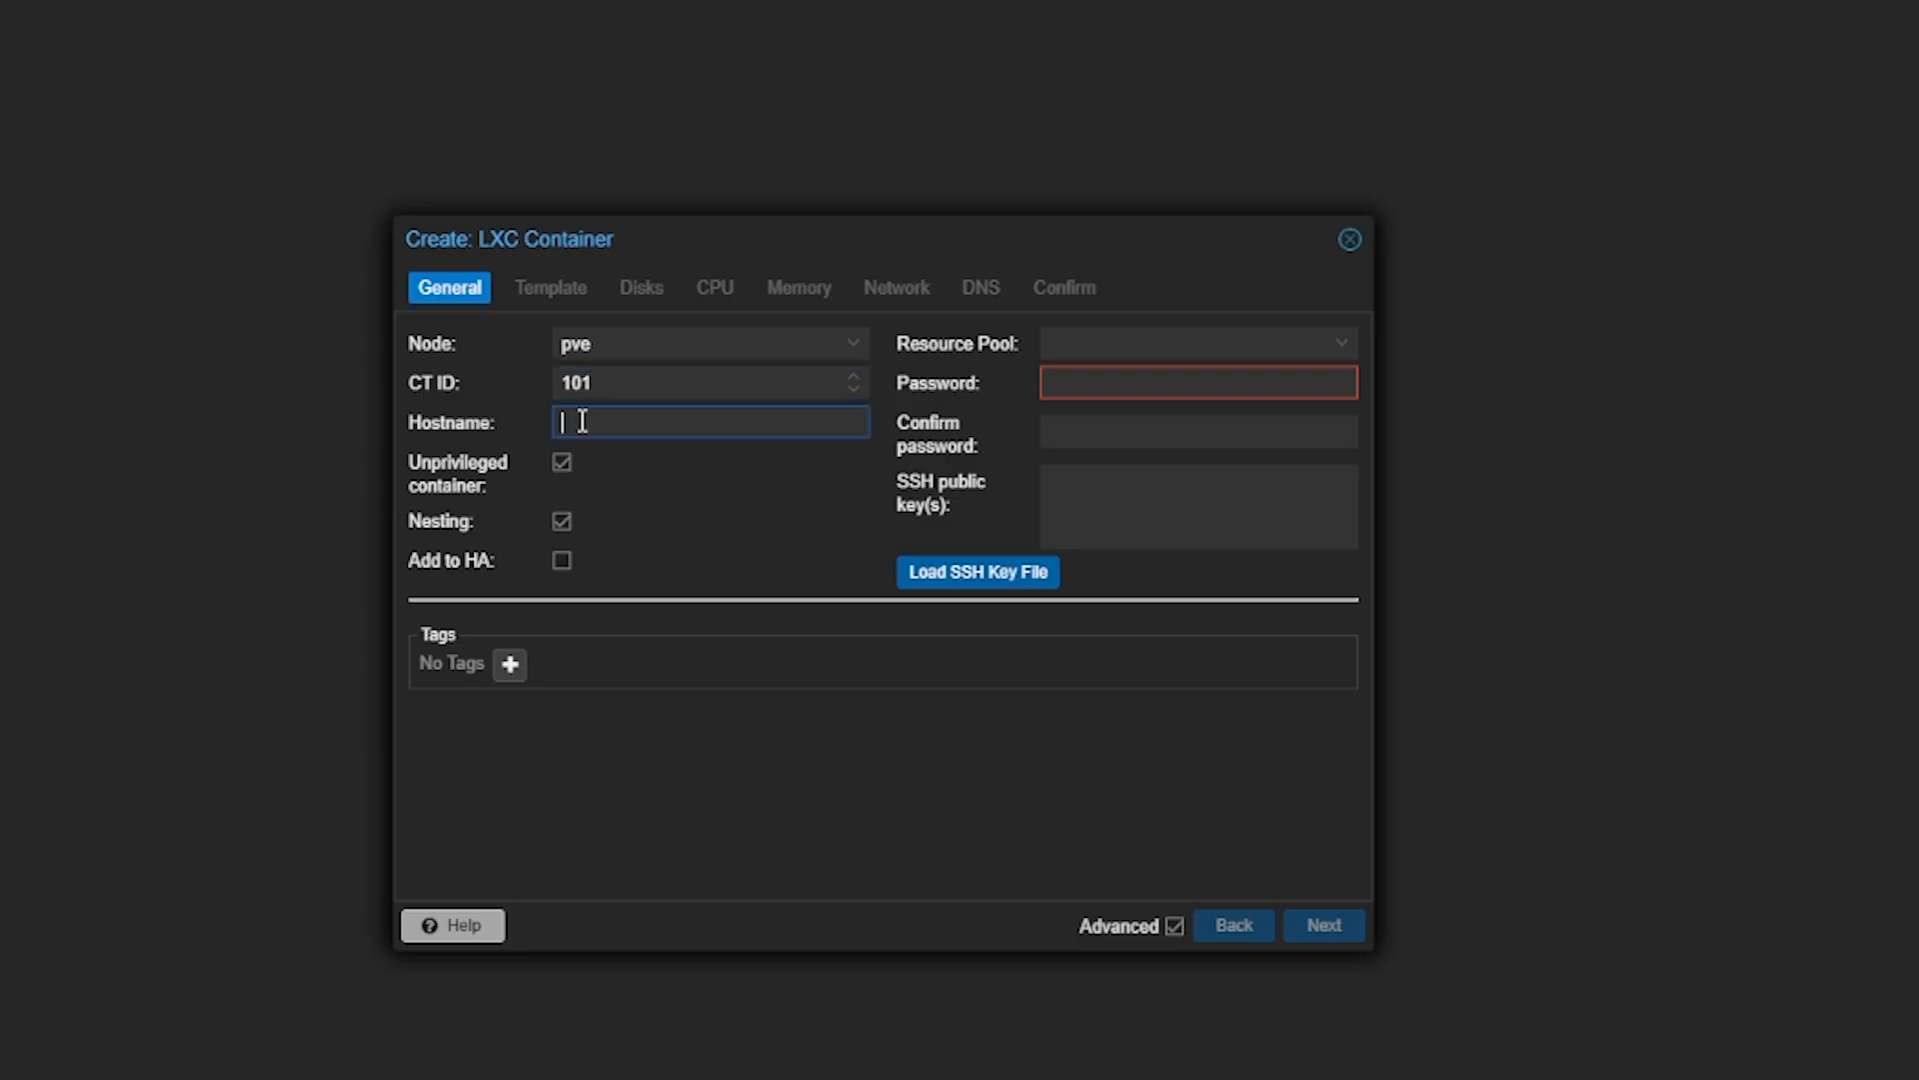
pyautogui.write('debian-wordp')
pyautogui.write('ress')
pyautogui.click(568, 868)
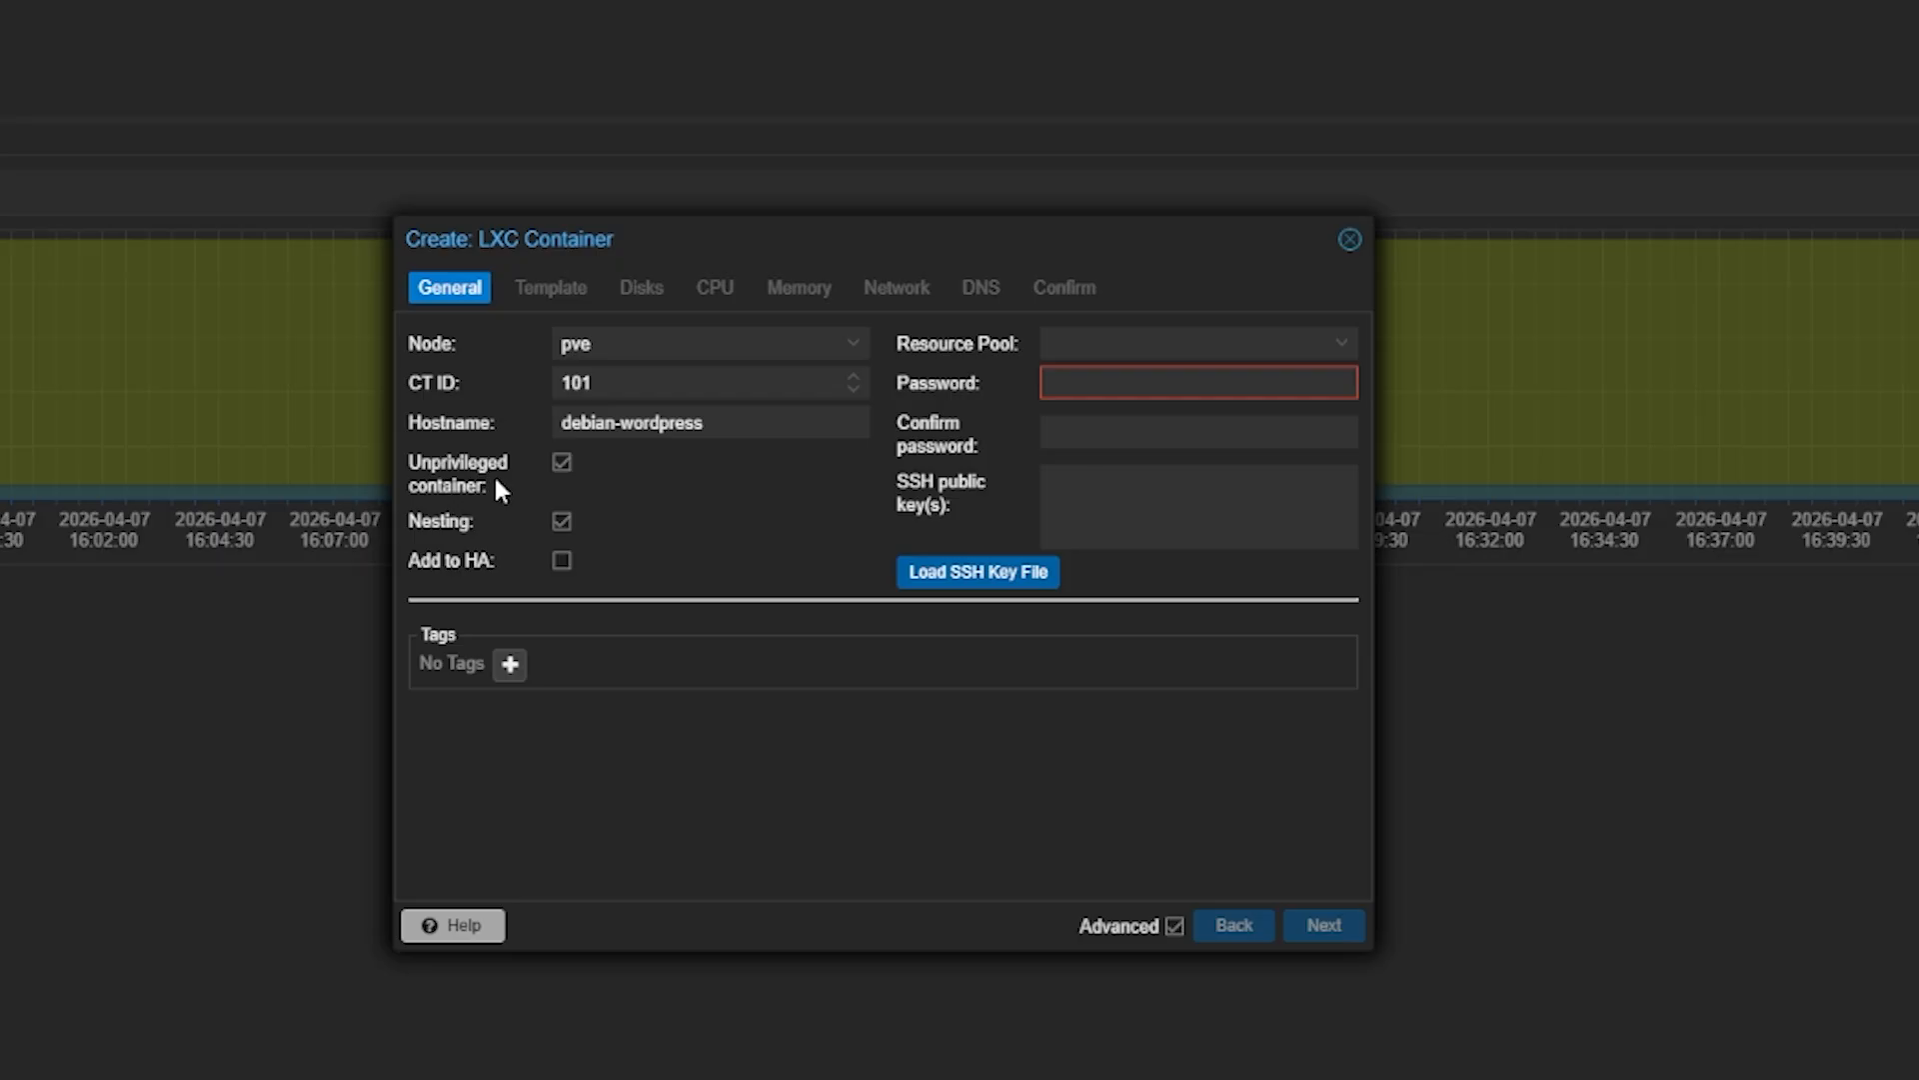
pyautogui.click(563, 462)
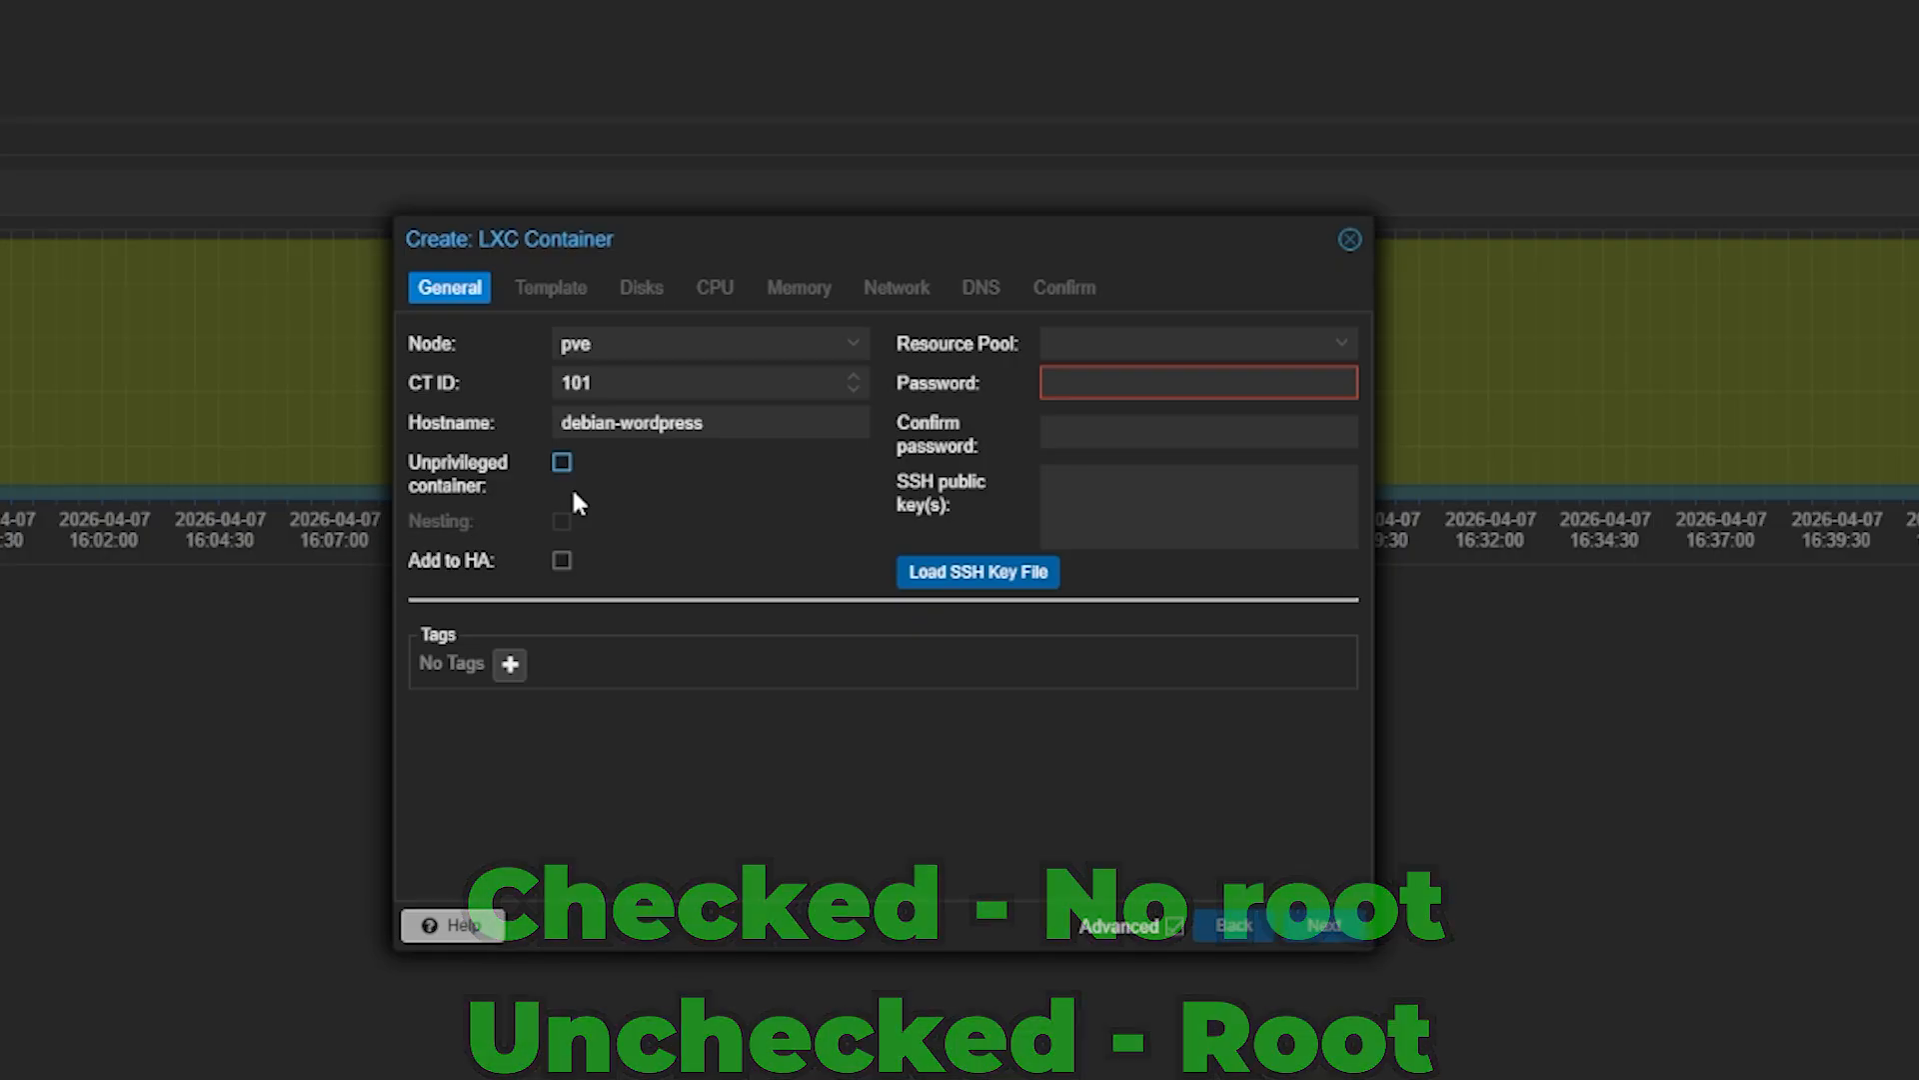
pyautogui.click(565, 460)
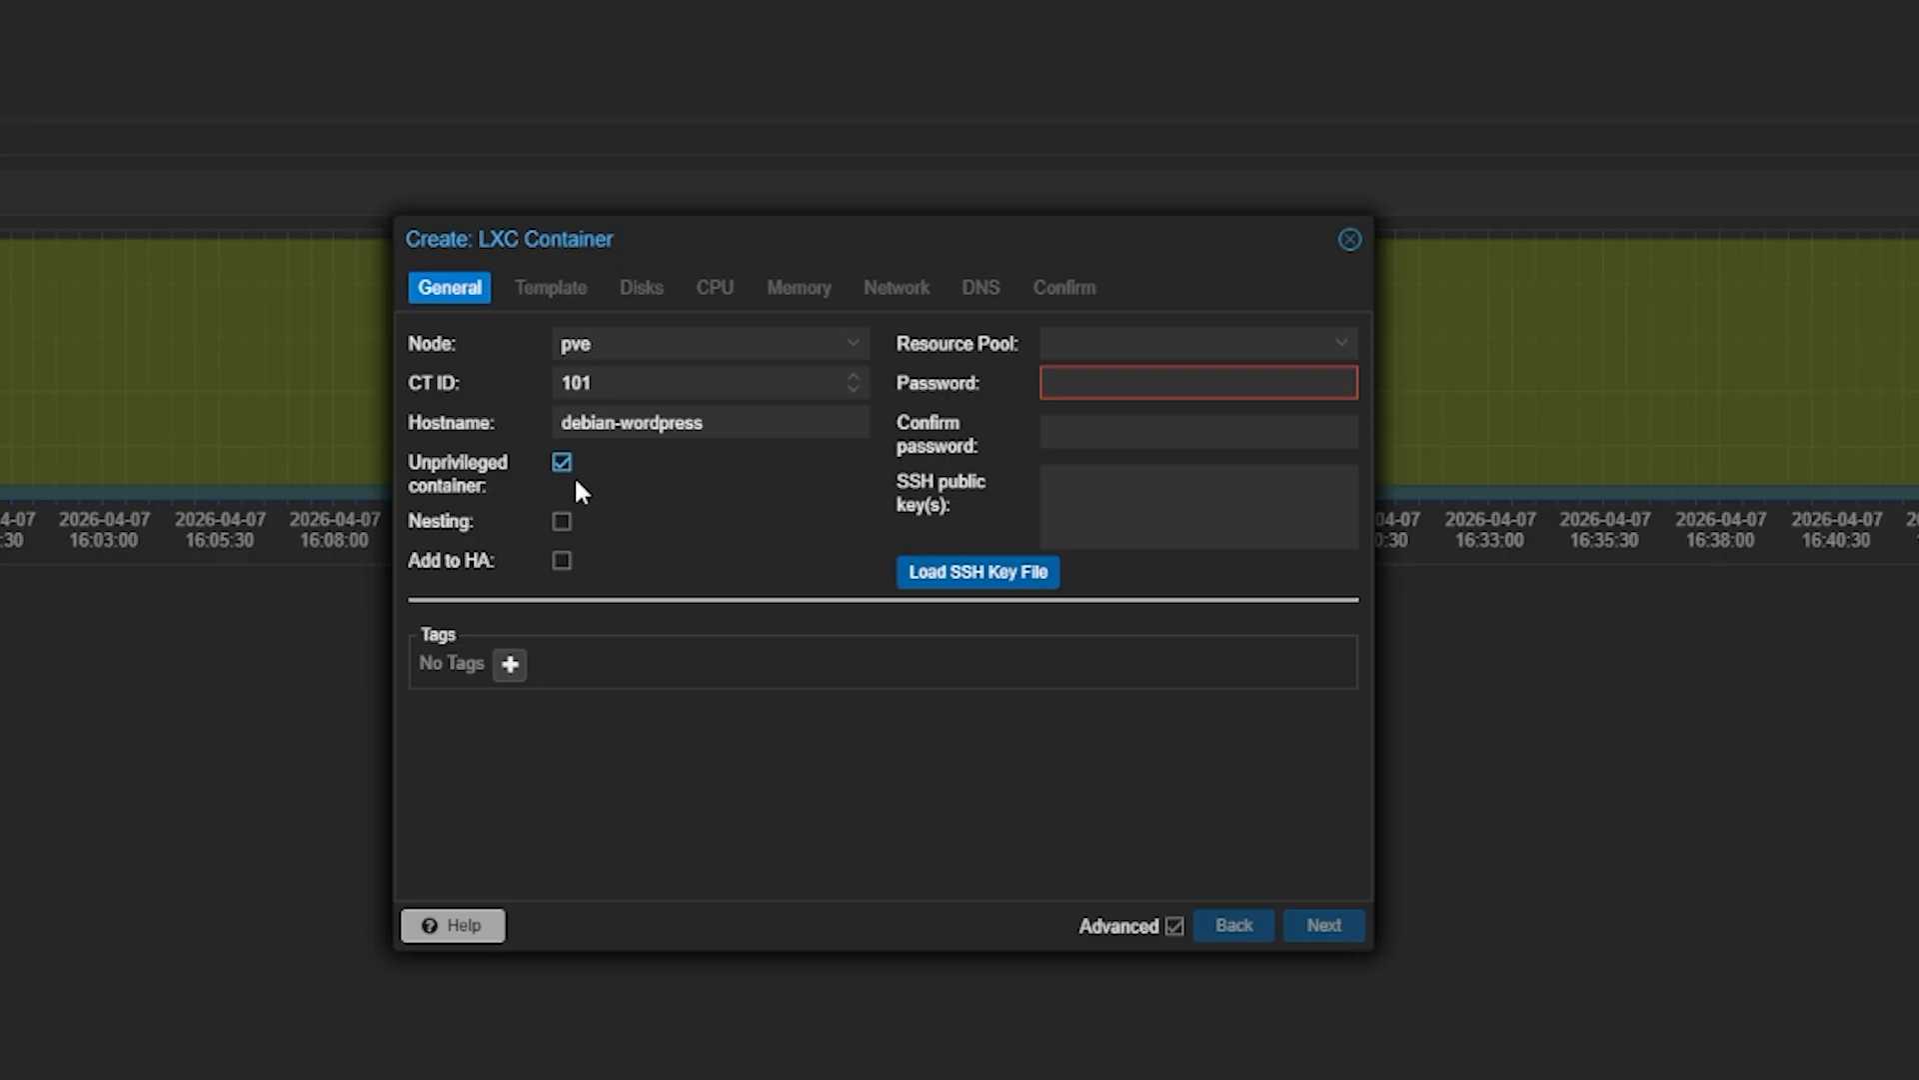
pyautogui.click(466, 522)
pyautogui.click(465, 532)
pyautogui.click(473, 526)
pyautogui.click(1078, 382)
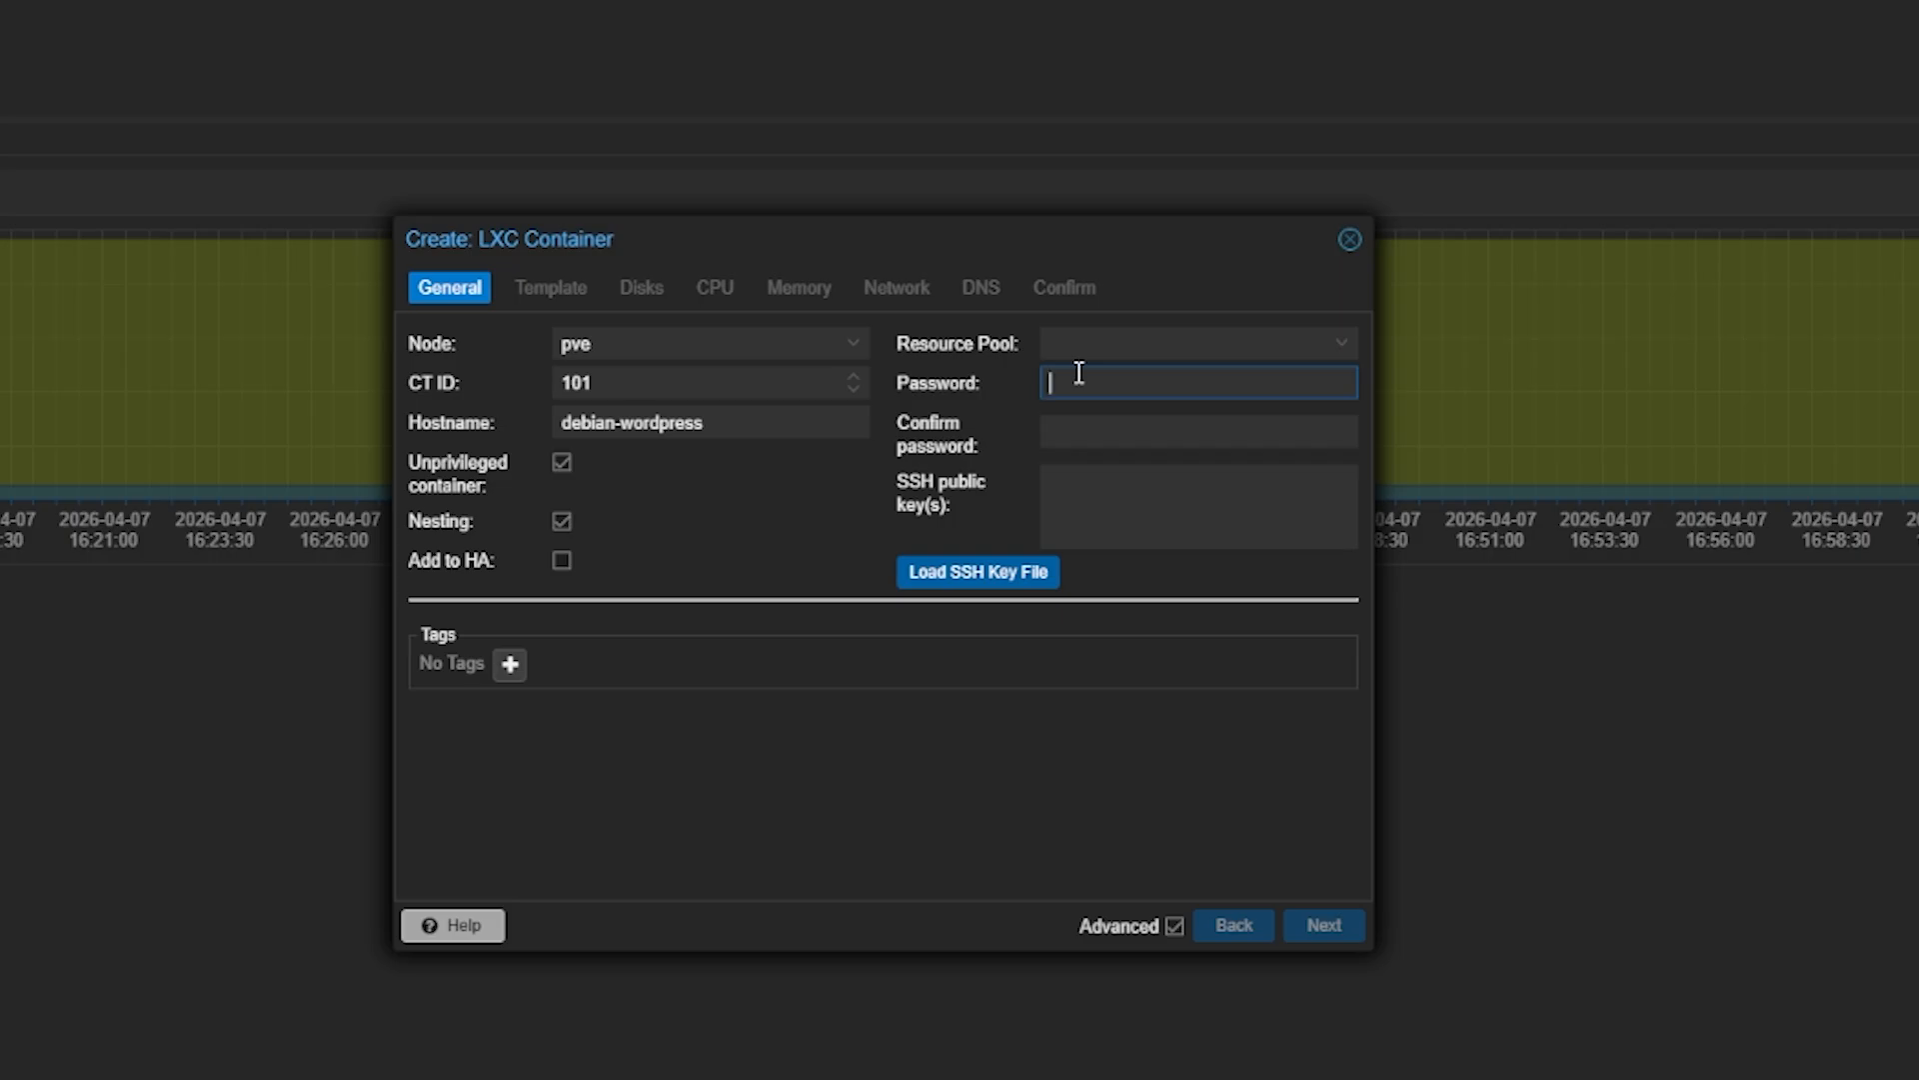
# Enter the container's root password and repeat it in the confirmation field
pyautogui.write('************')
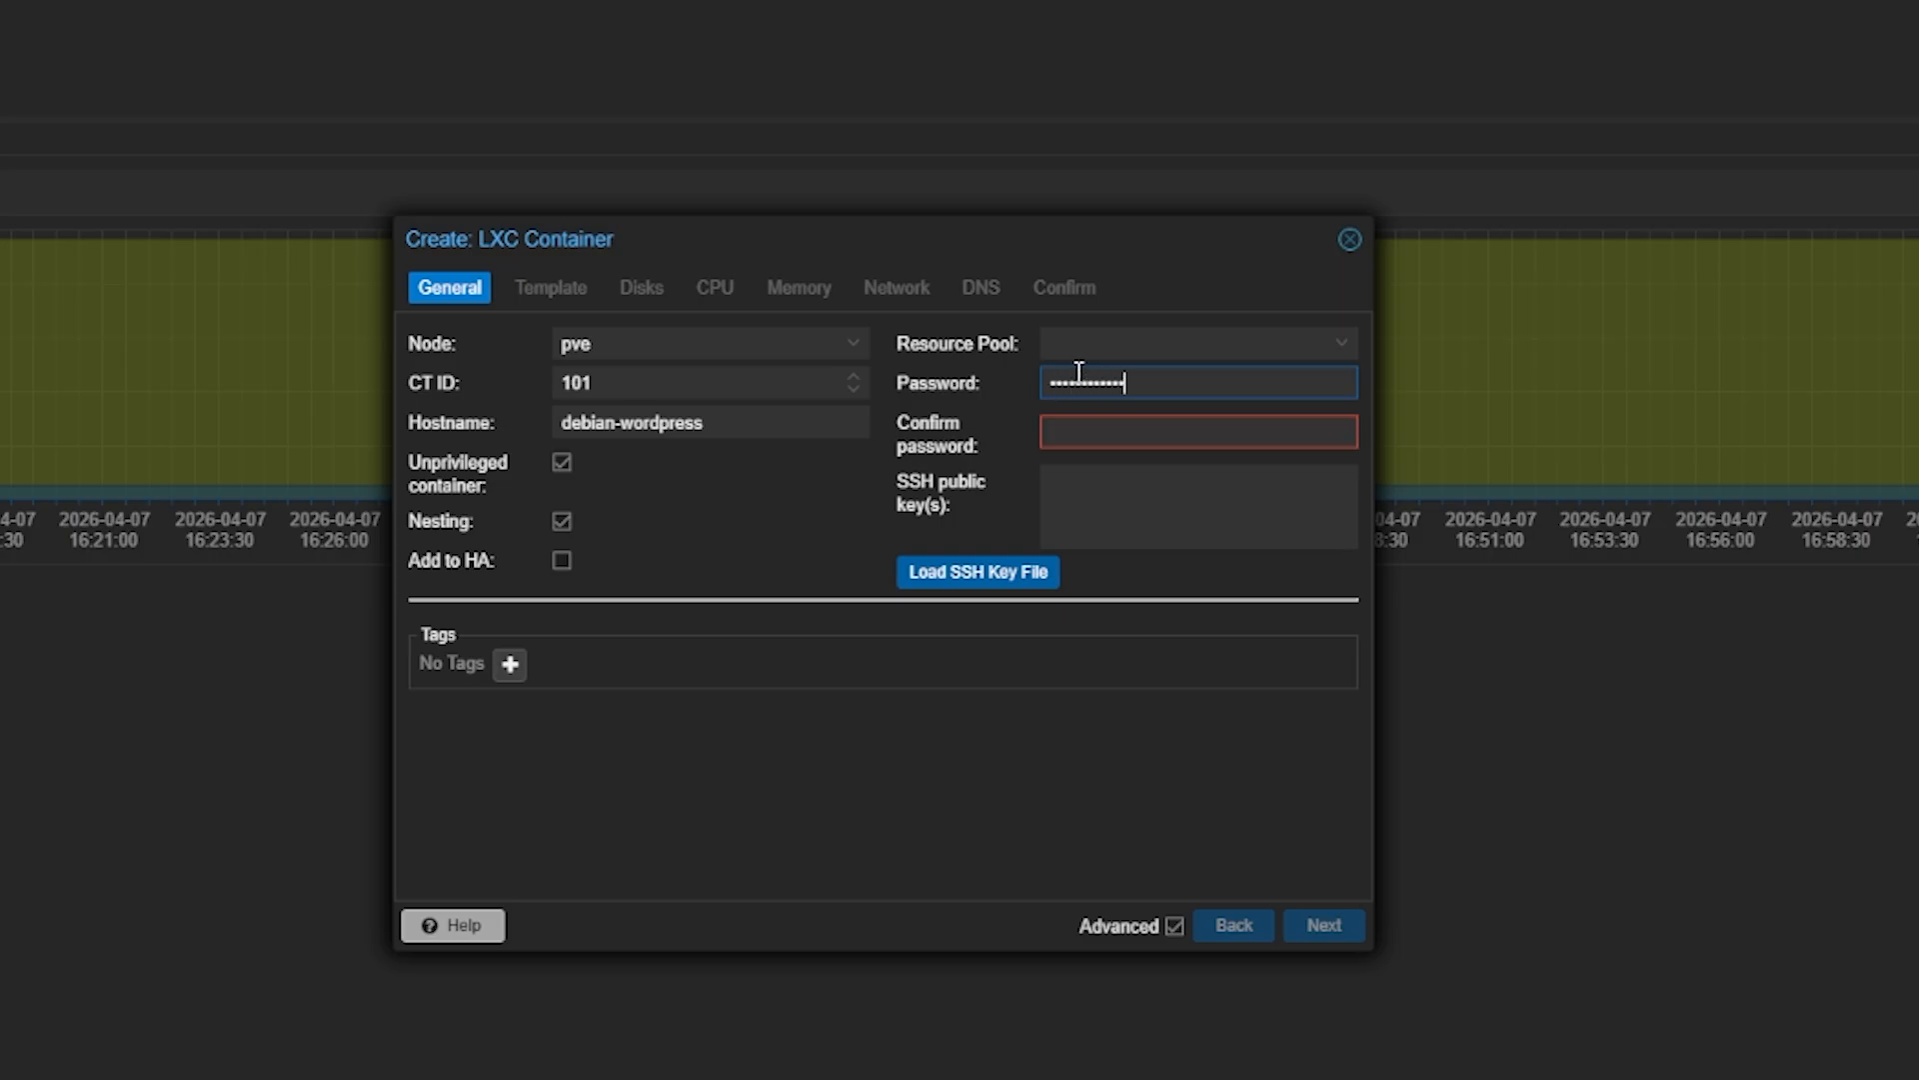
pyautogui.press('Tab')
pyautogui.write('***********')
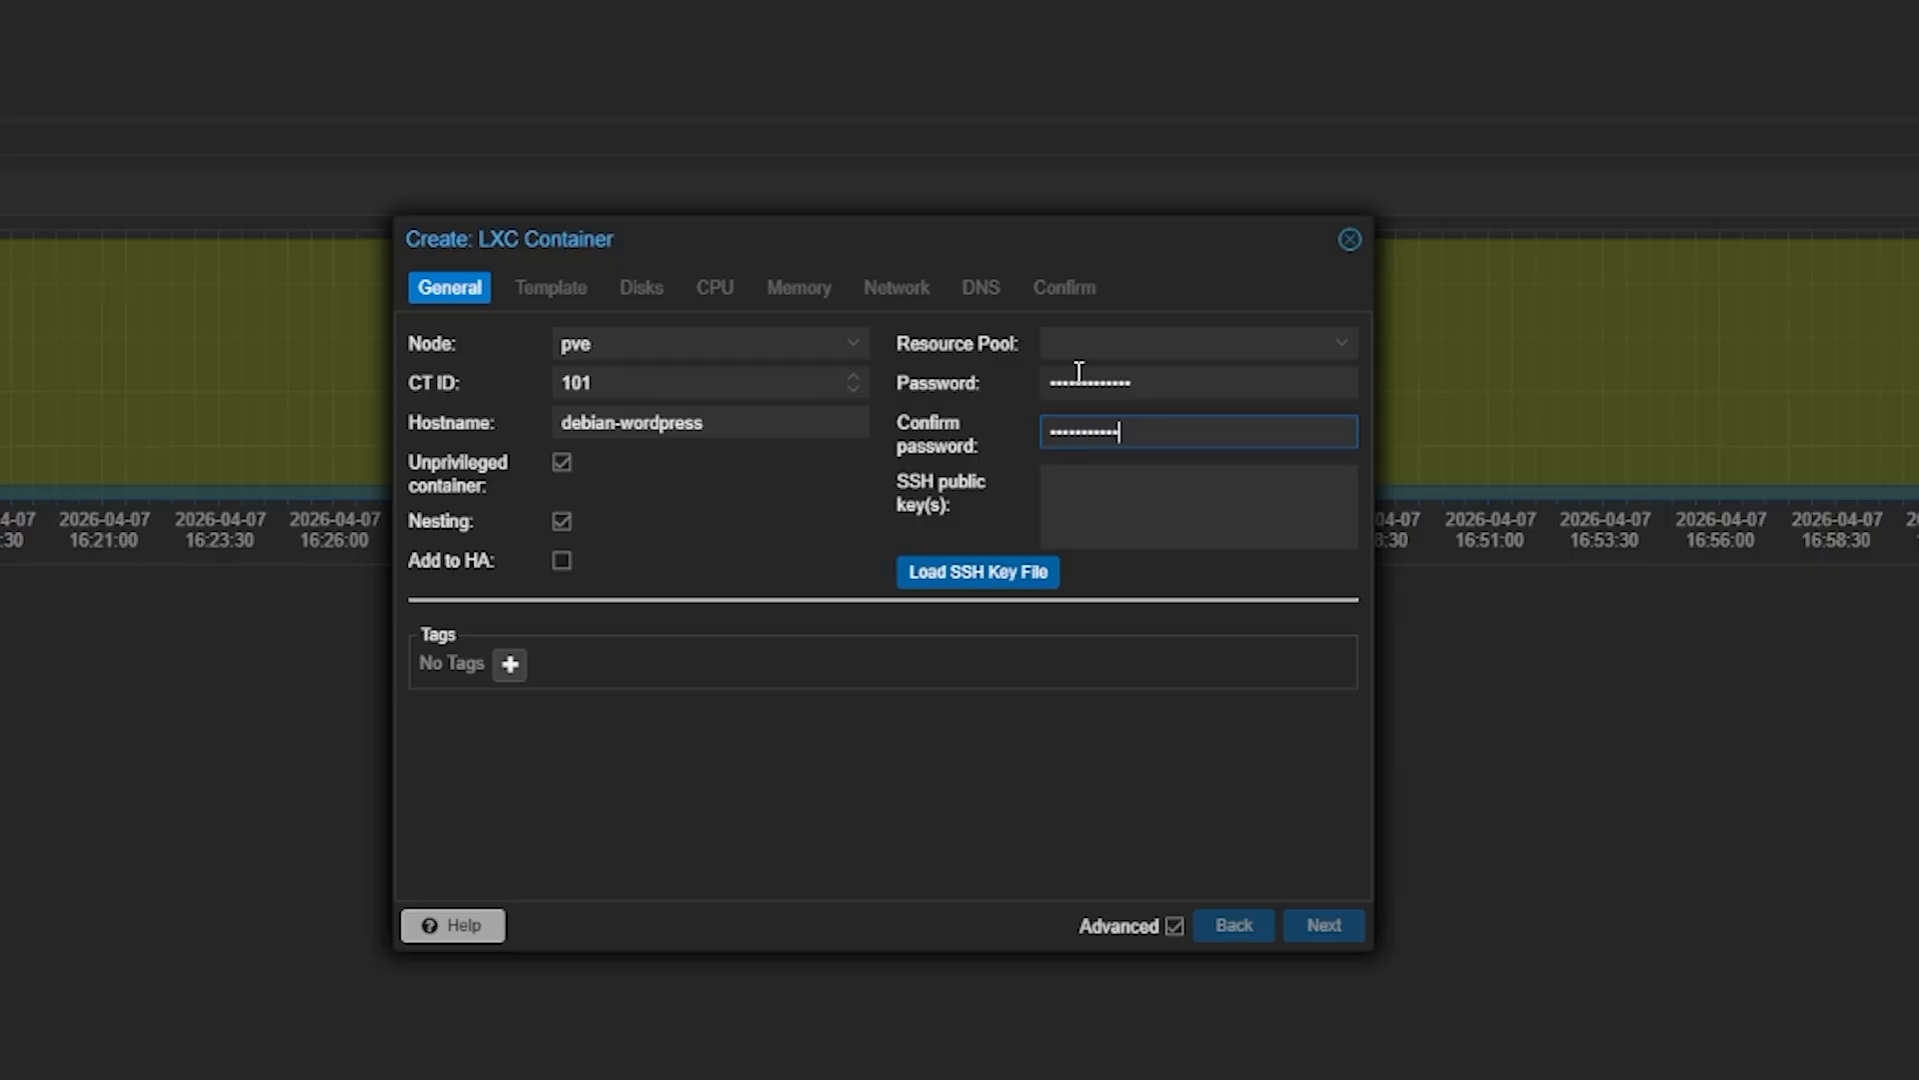
pyautogui.write('**')
pyautogui.click(1126, 507)
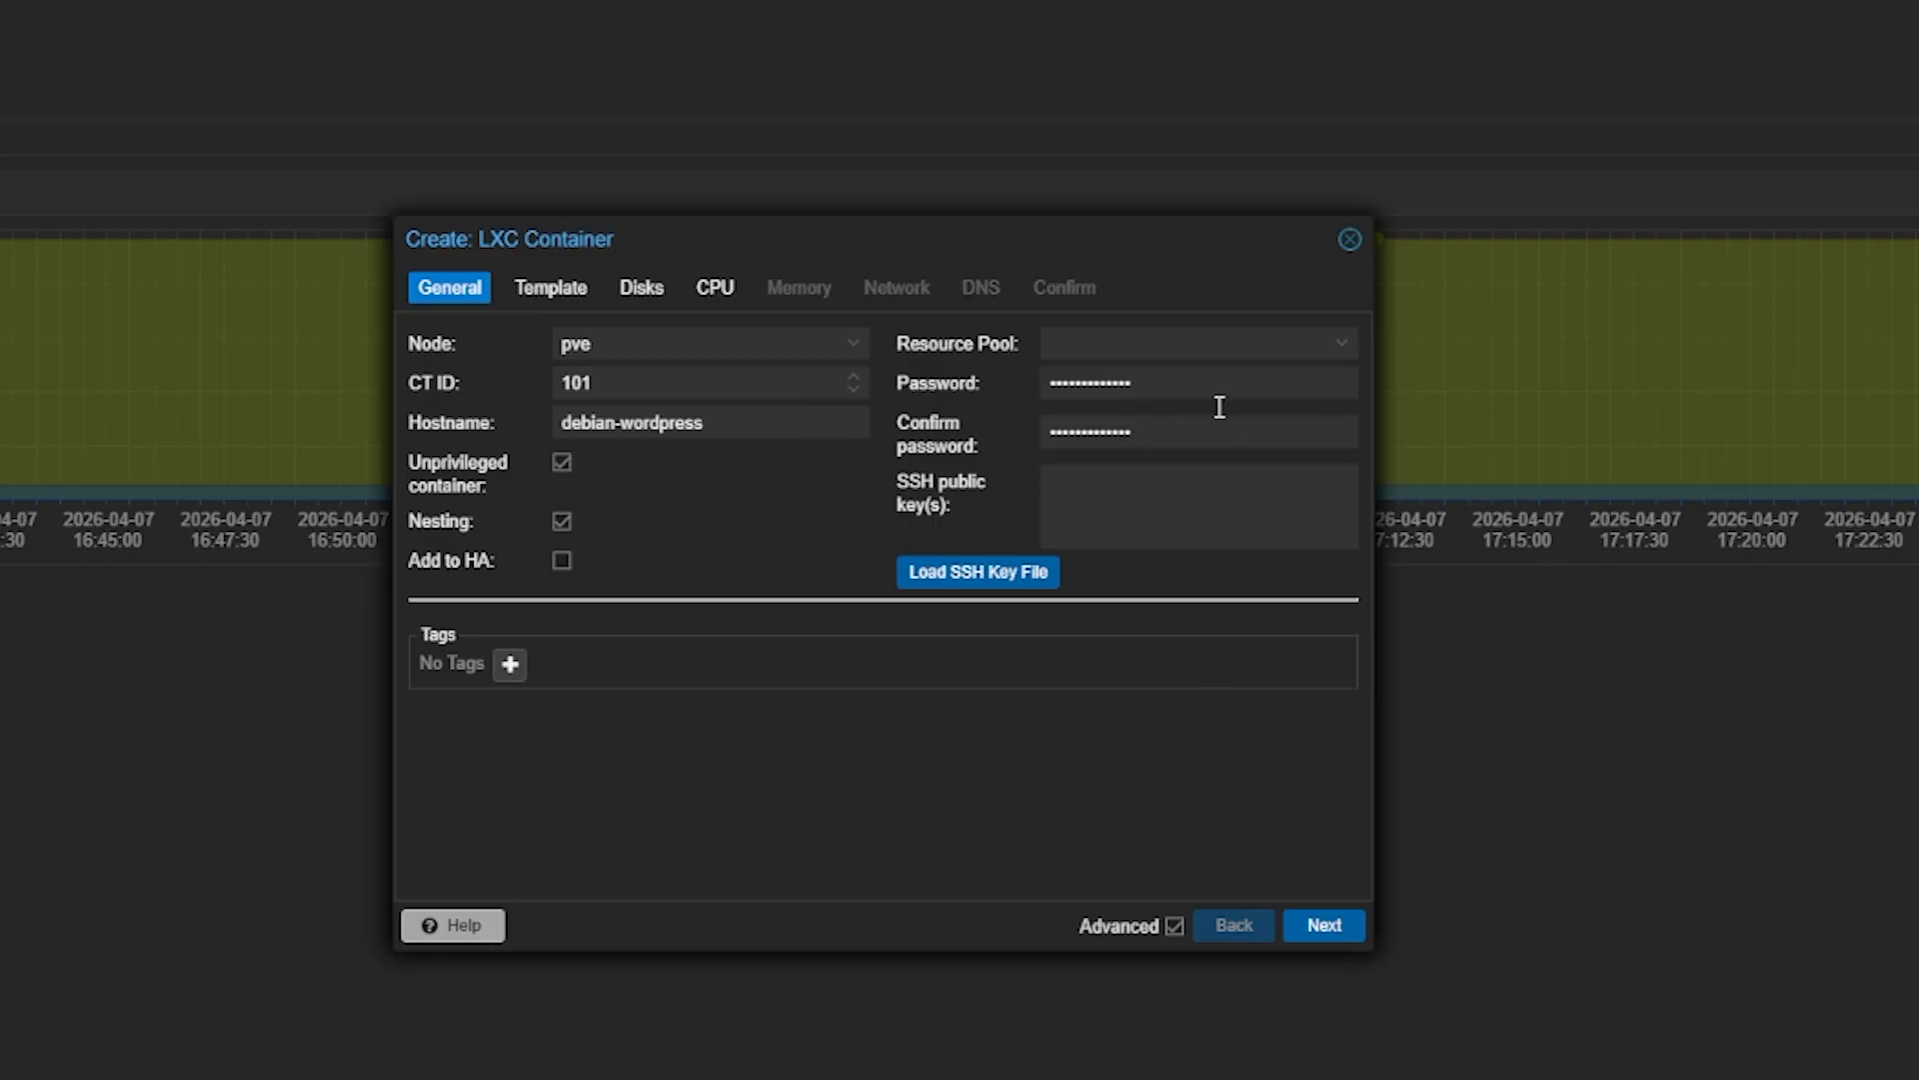
# Choose debian-12-standard as the container template
pyautogui.click(1325, 925)
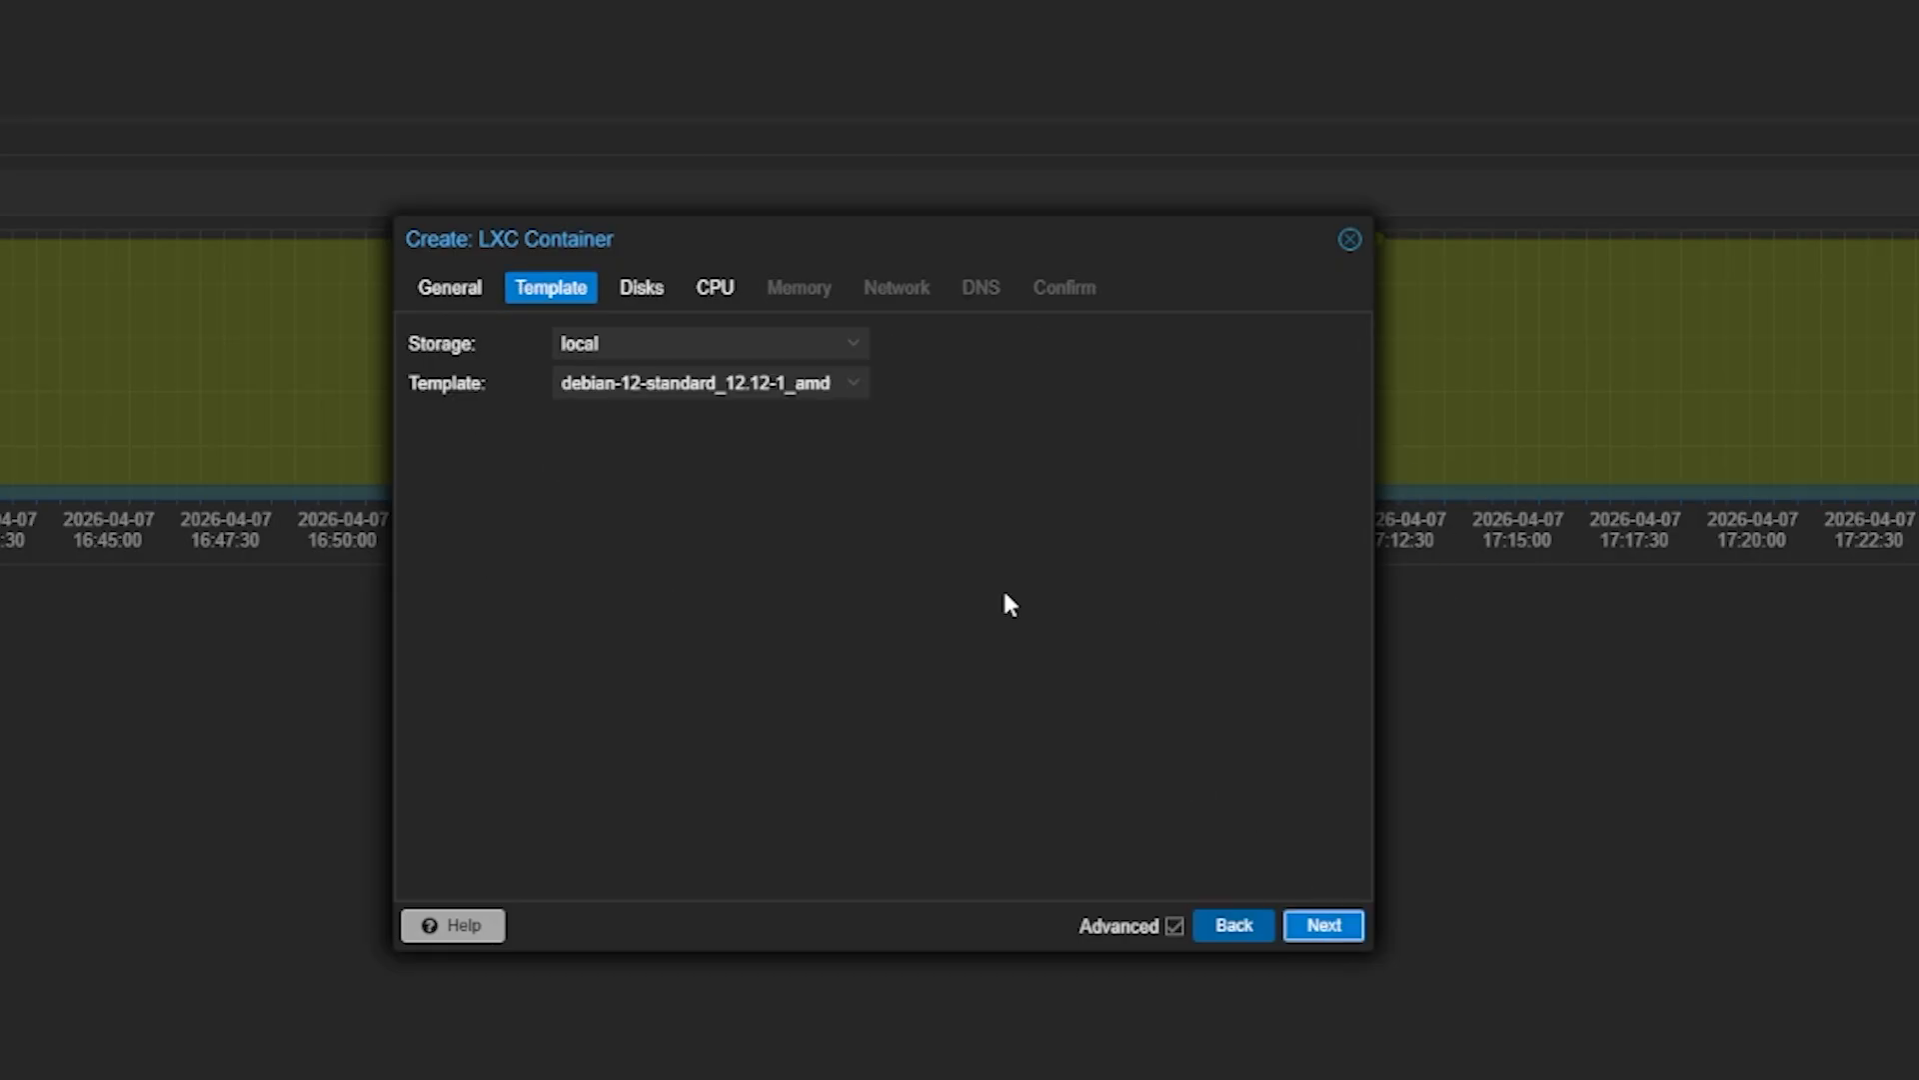
pyautogui.click(627, 383)
pyautogui.click(674, 461)
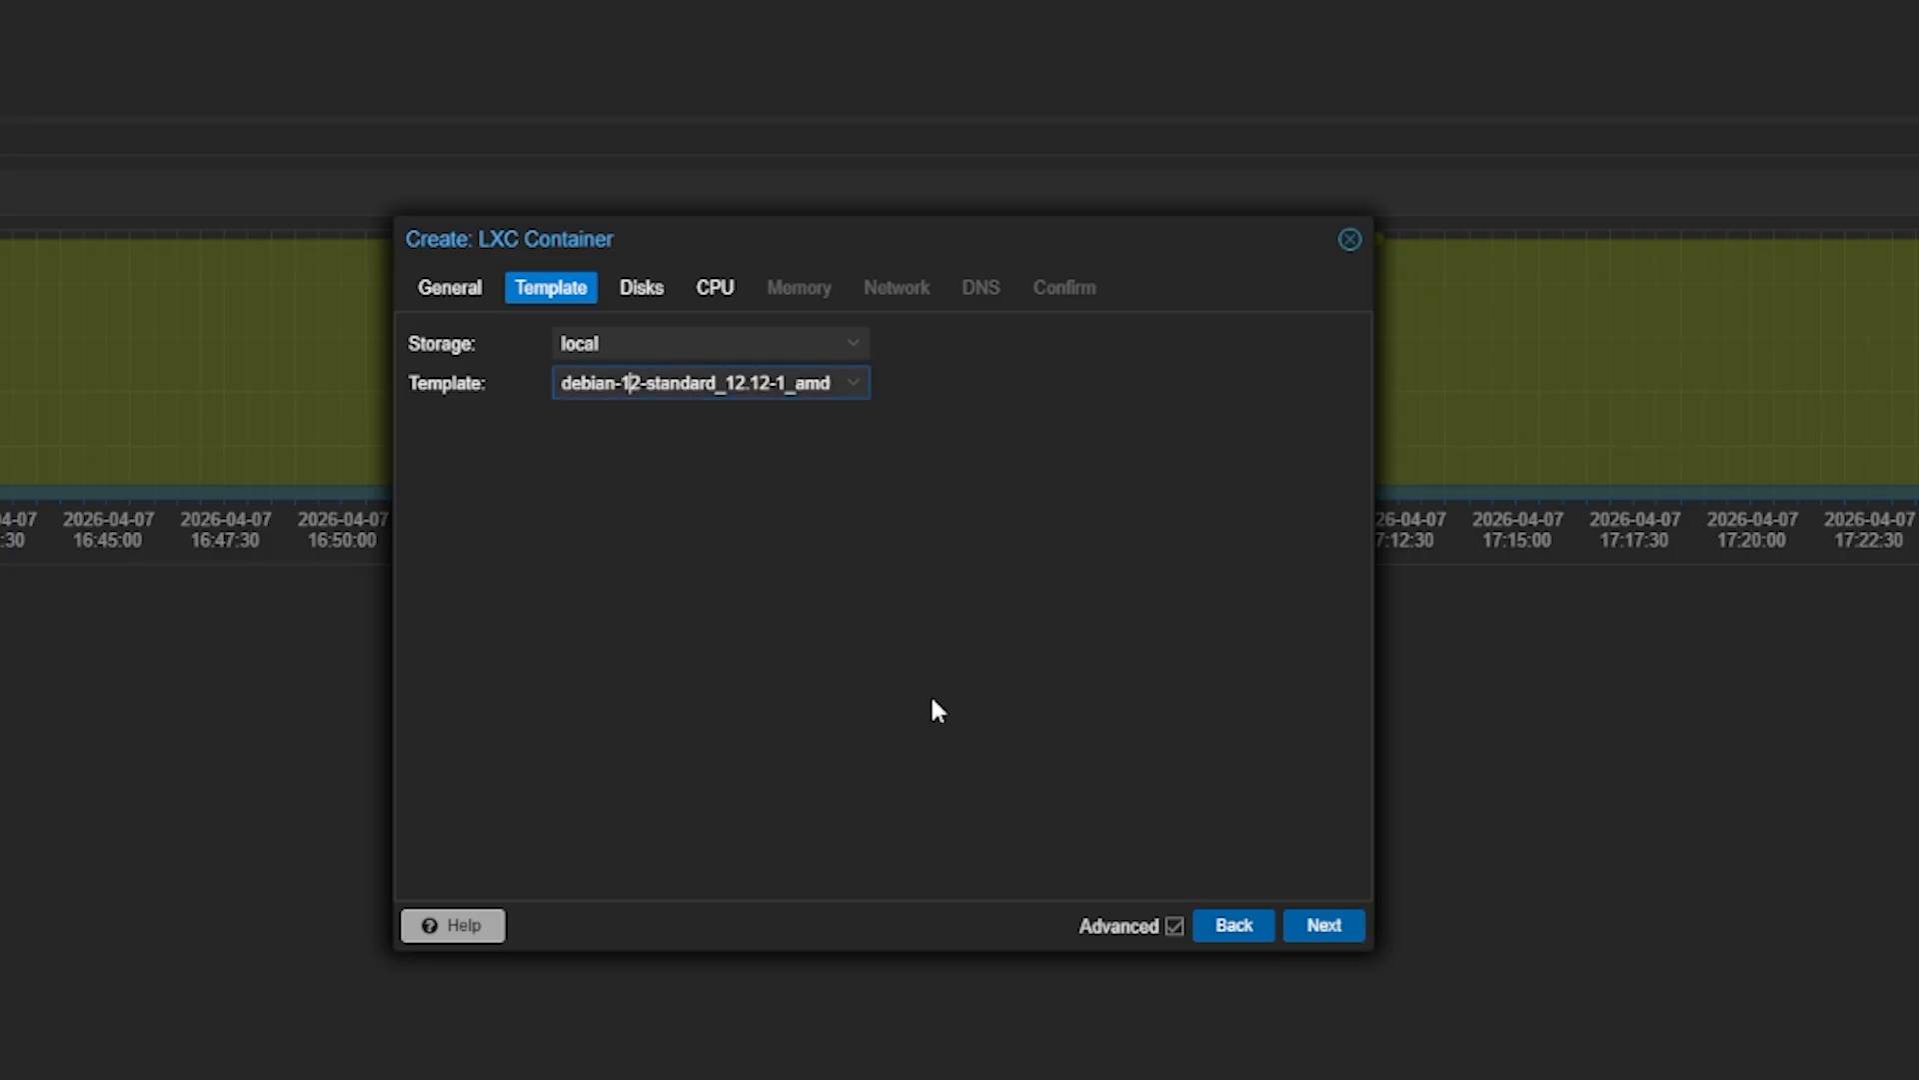
# Change the root disk size from 32 to 20 GiB
pyautogui.click(1331, 921)
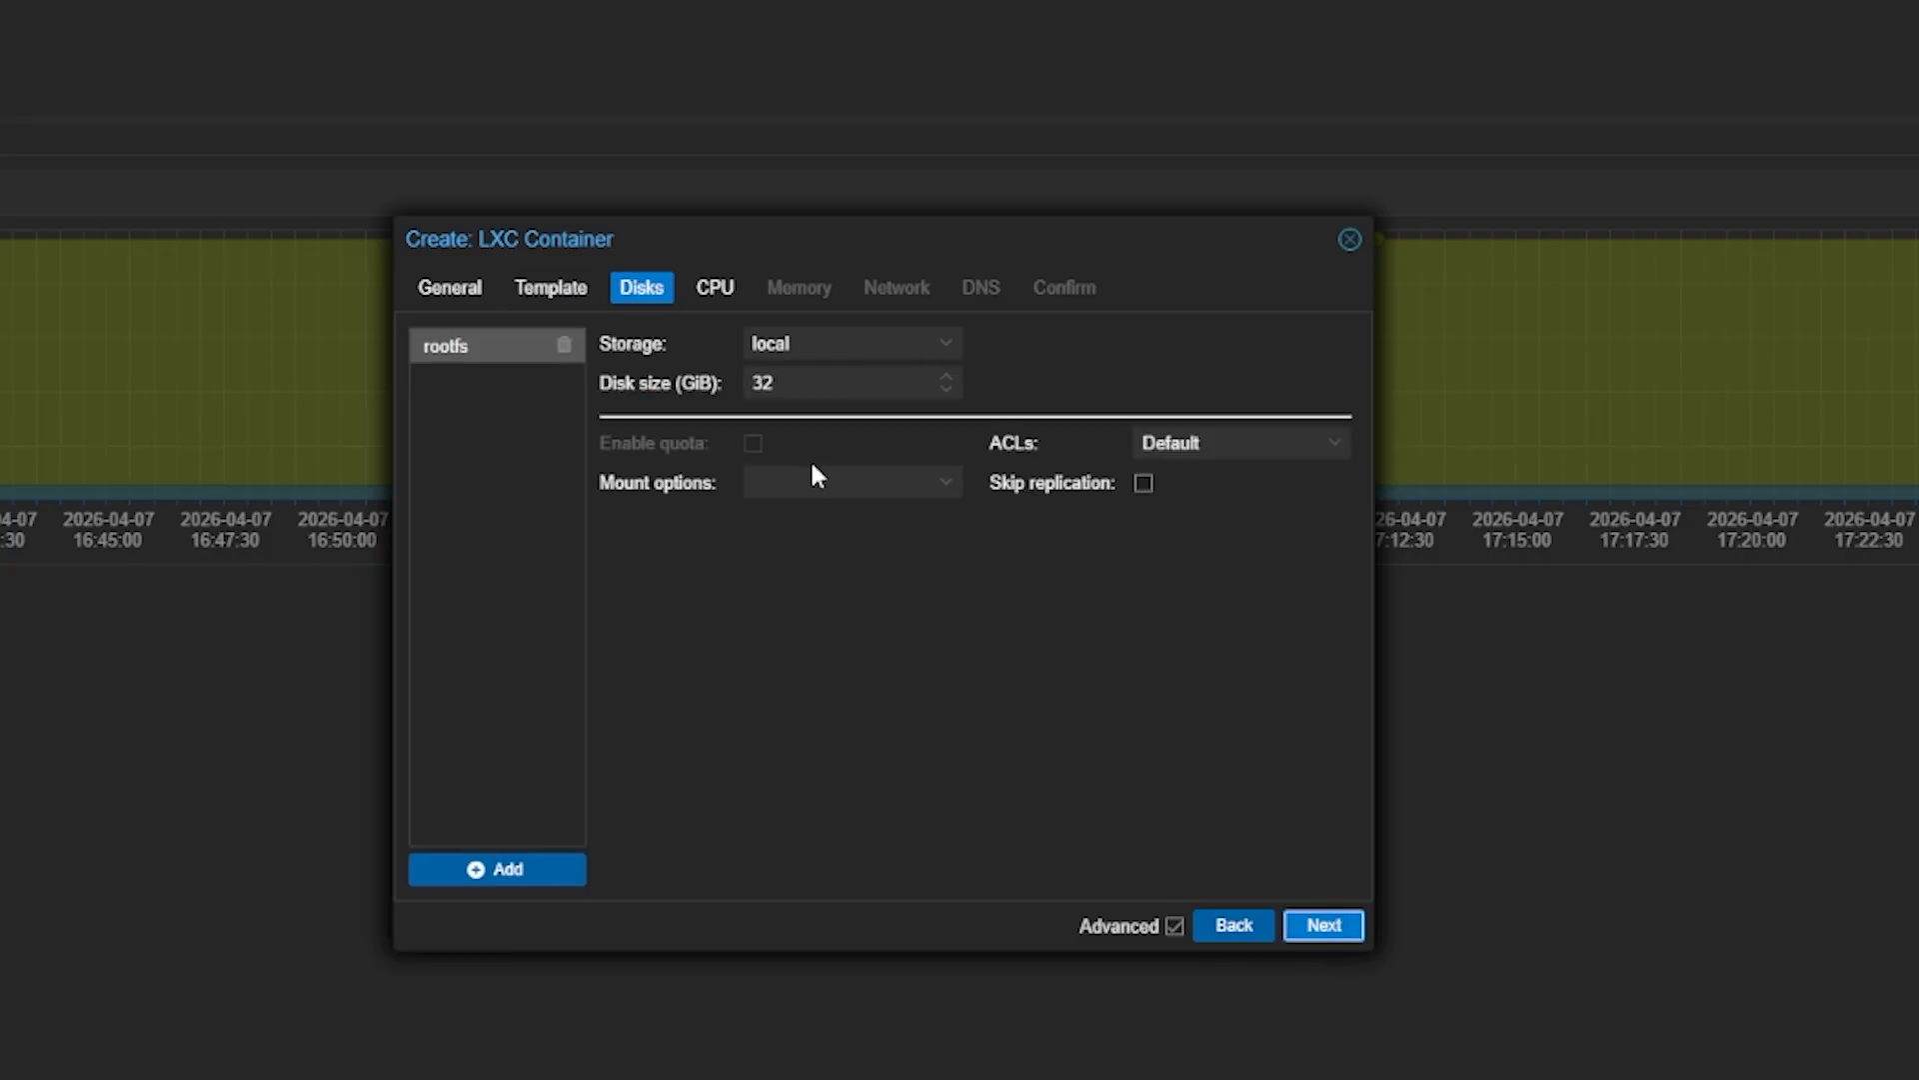
pyautogui.click(797, 386)
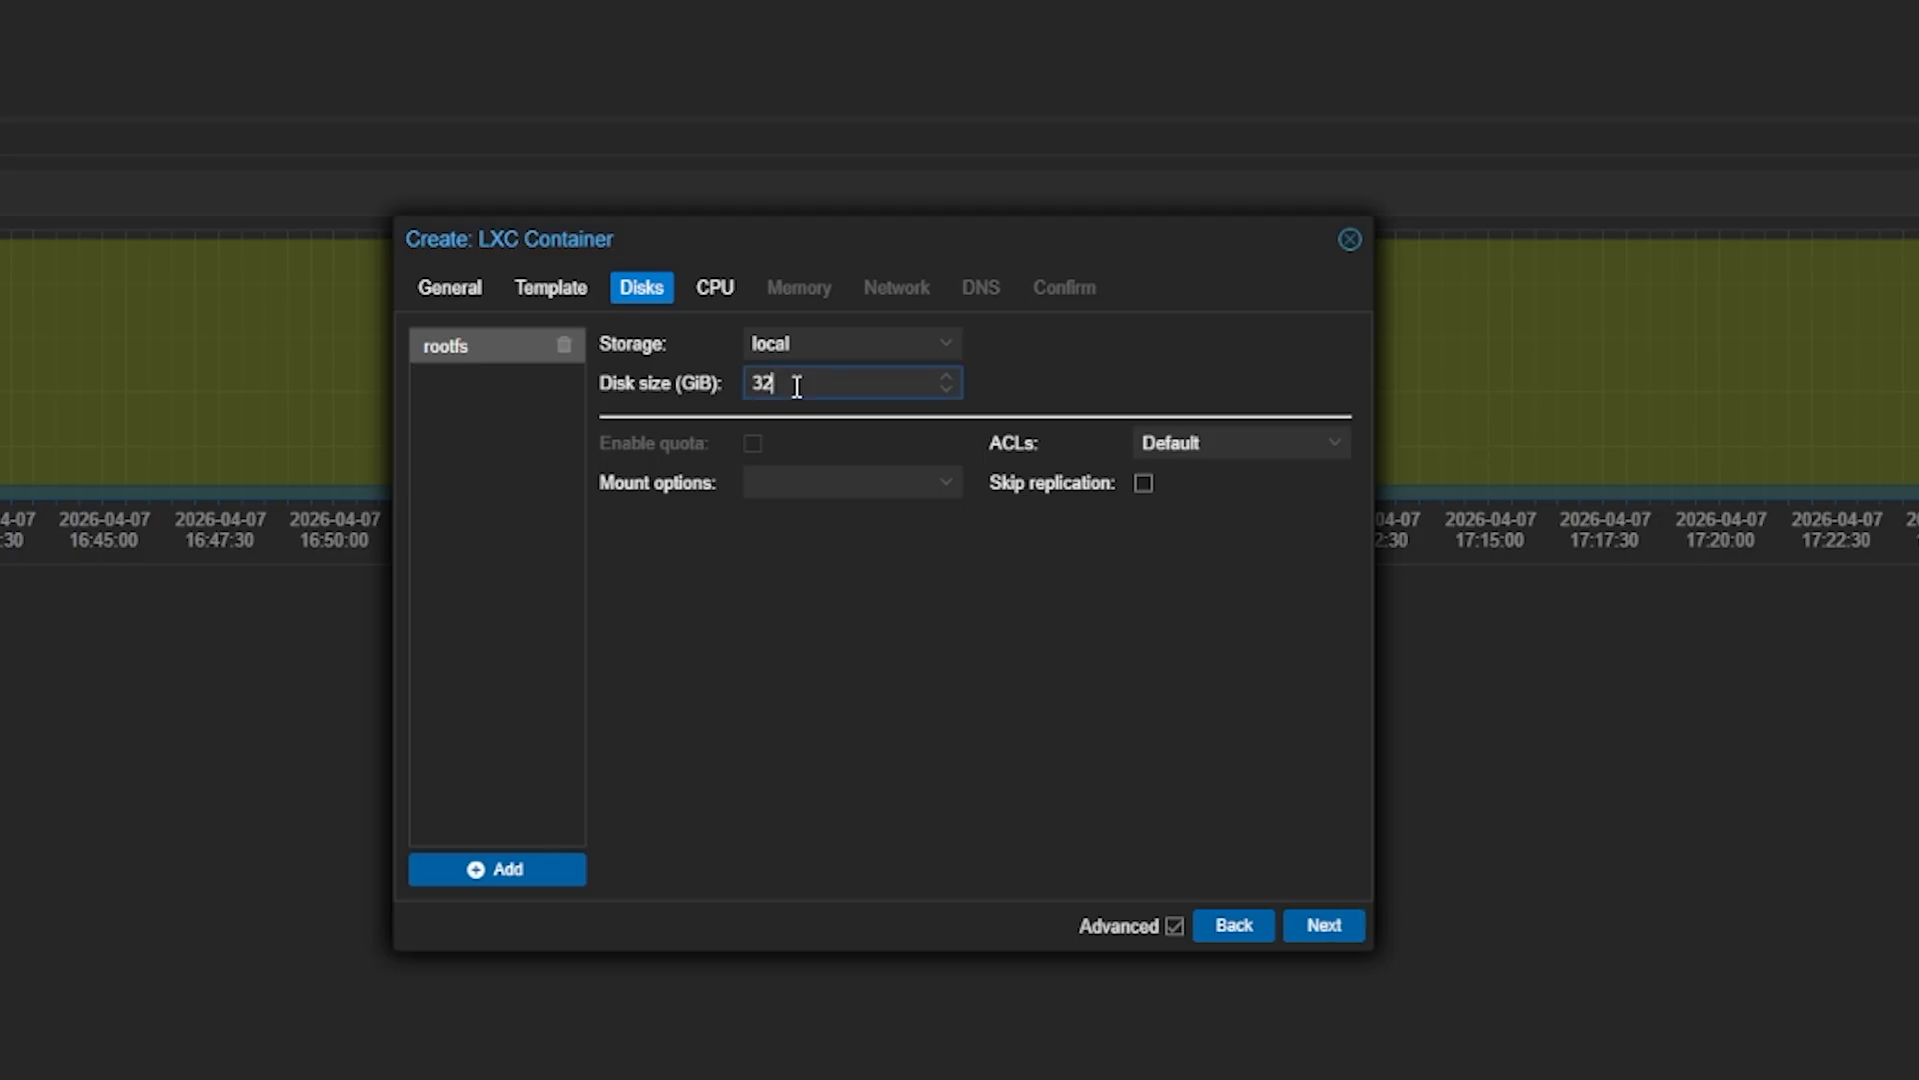
pyautogui.press('BackSpace')
pyautogui.press('BackSpace')
pyautogui.write('20')
pyautogui.click(839, 700)
# Give the container 4 CPU cores
pyautogui.click(1323, 922)
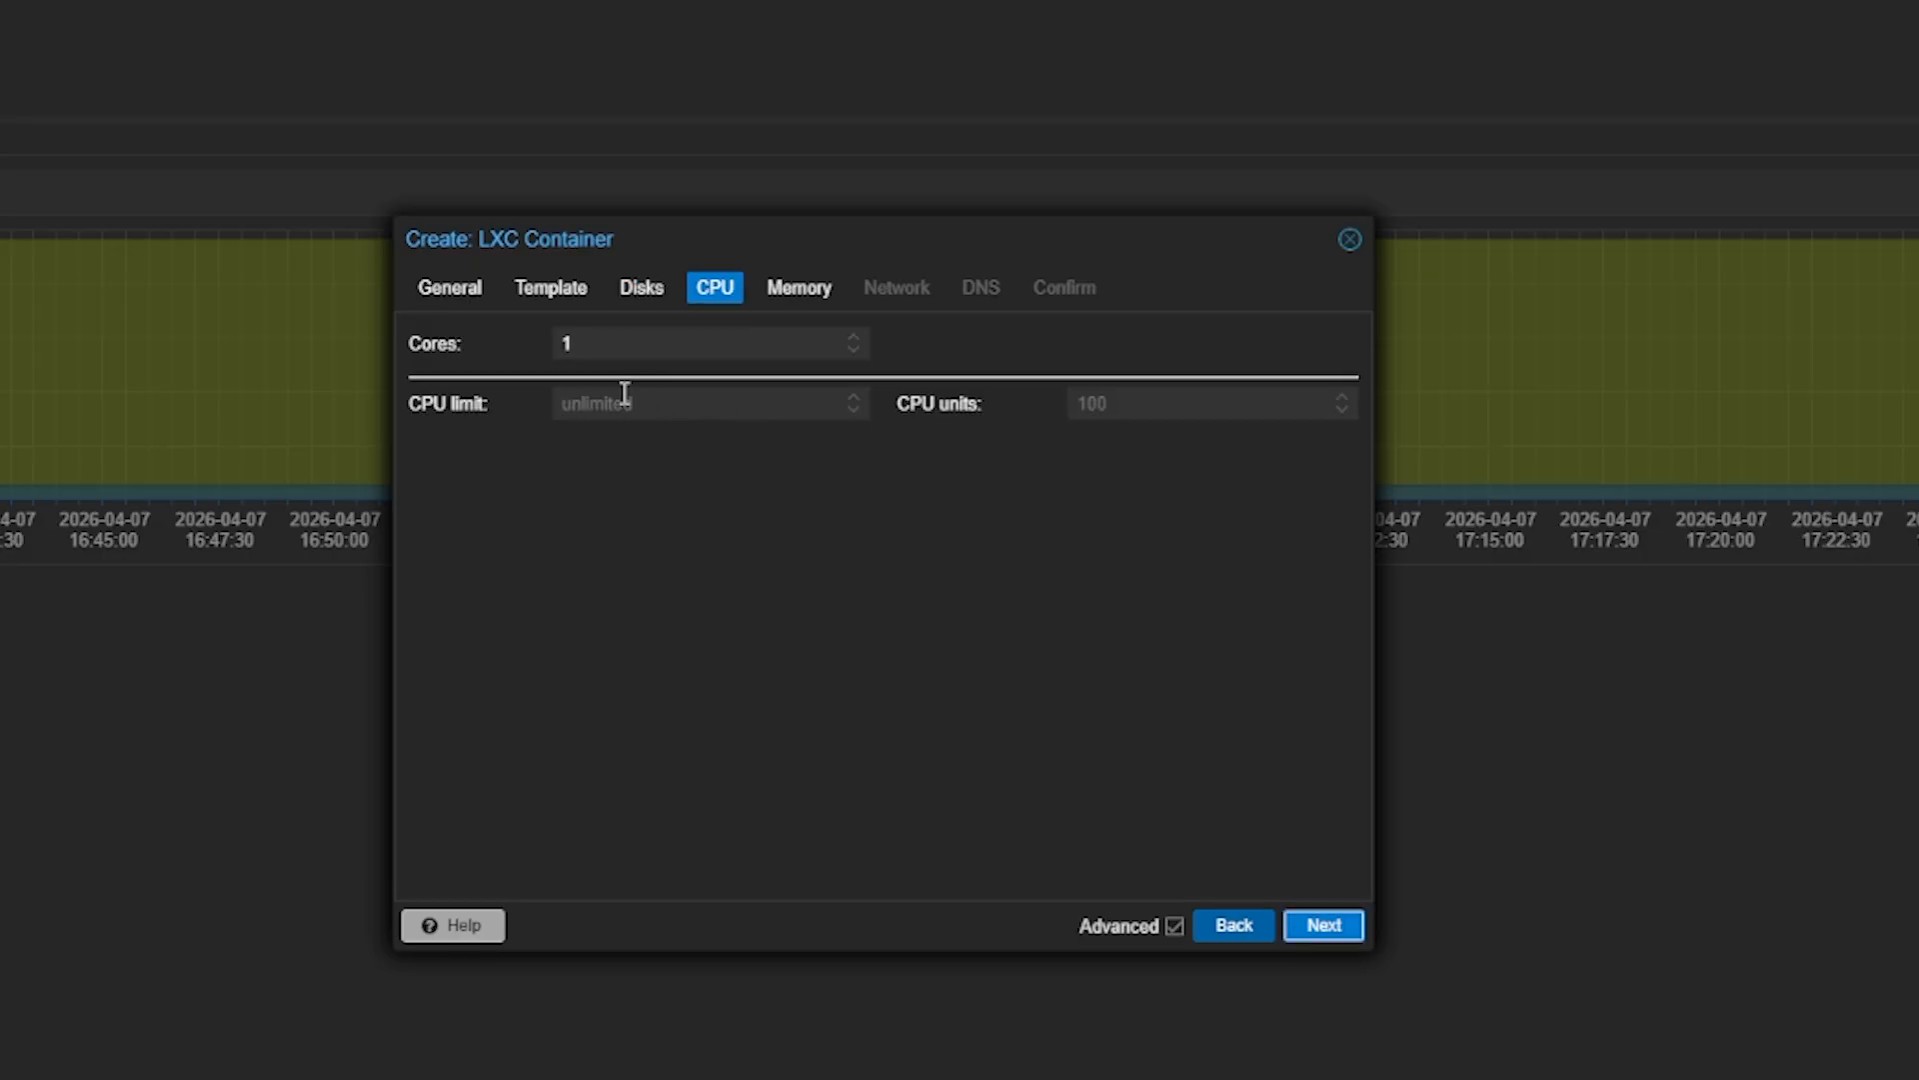
pyautogui.click(603, 347)
pyautogui.write('4')
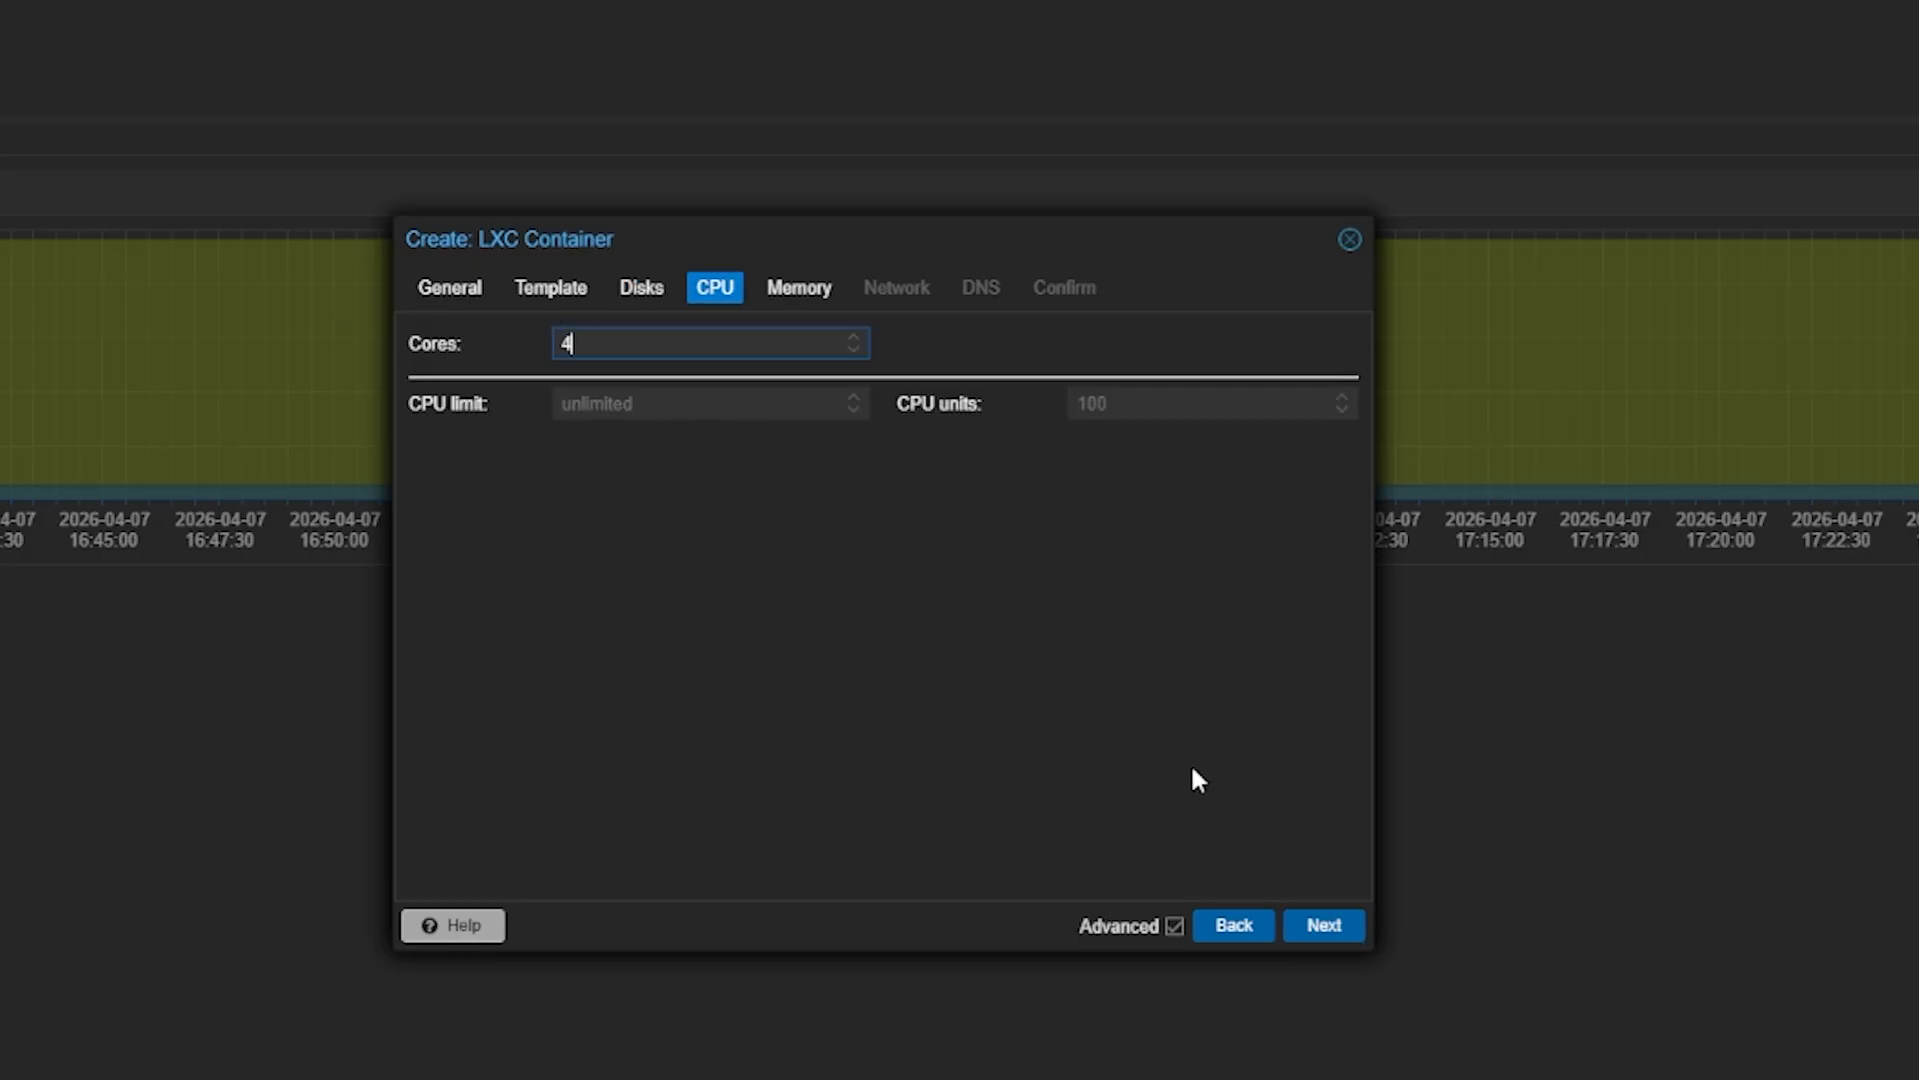
# Set both memory and swap to 4096 MiB
pyautogui.click(1326, 928)
pyautogui.moveTo(671, 354); pyautogui.dragTo(410, 352)
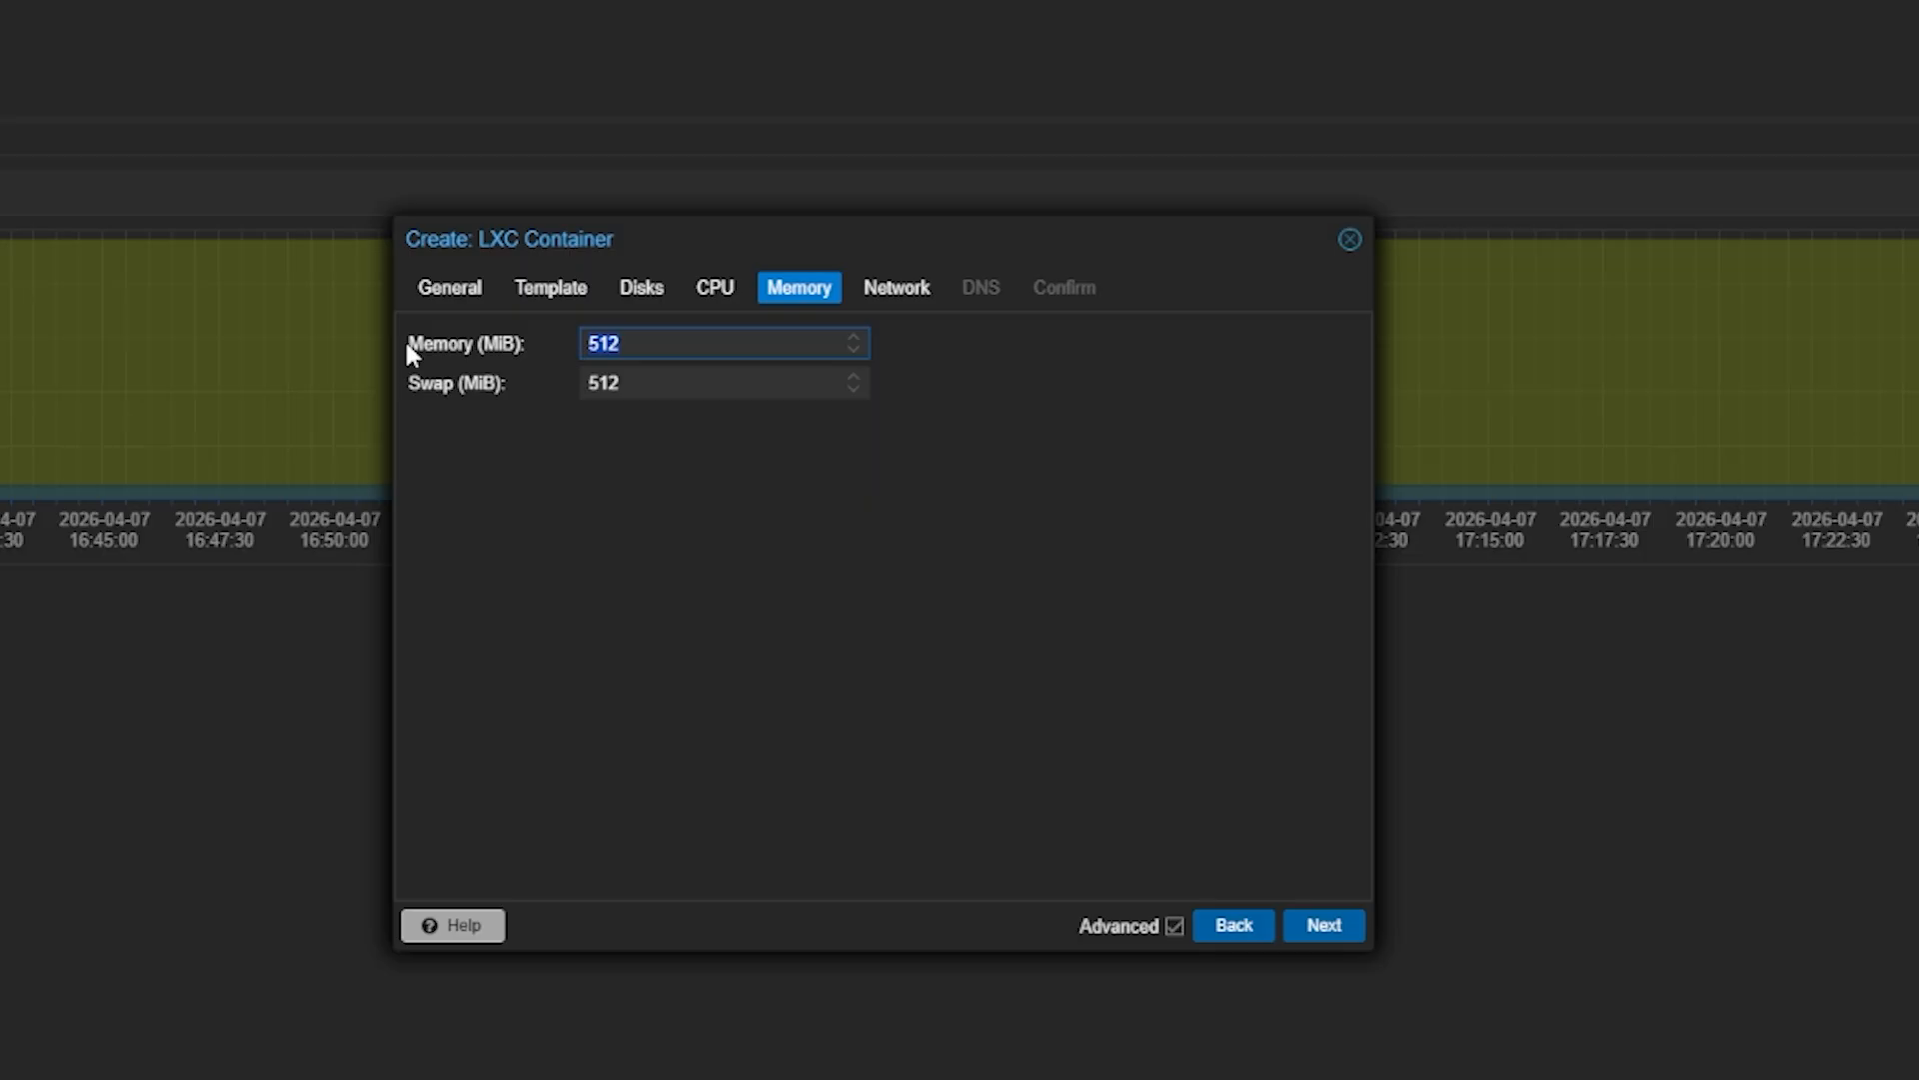
pyautogui.write('4096')
pyautogui.press('Tab')
pyautogui.write('4096')
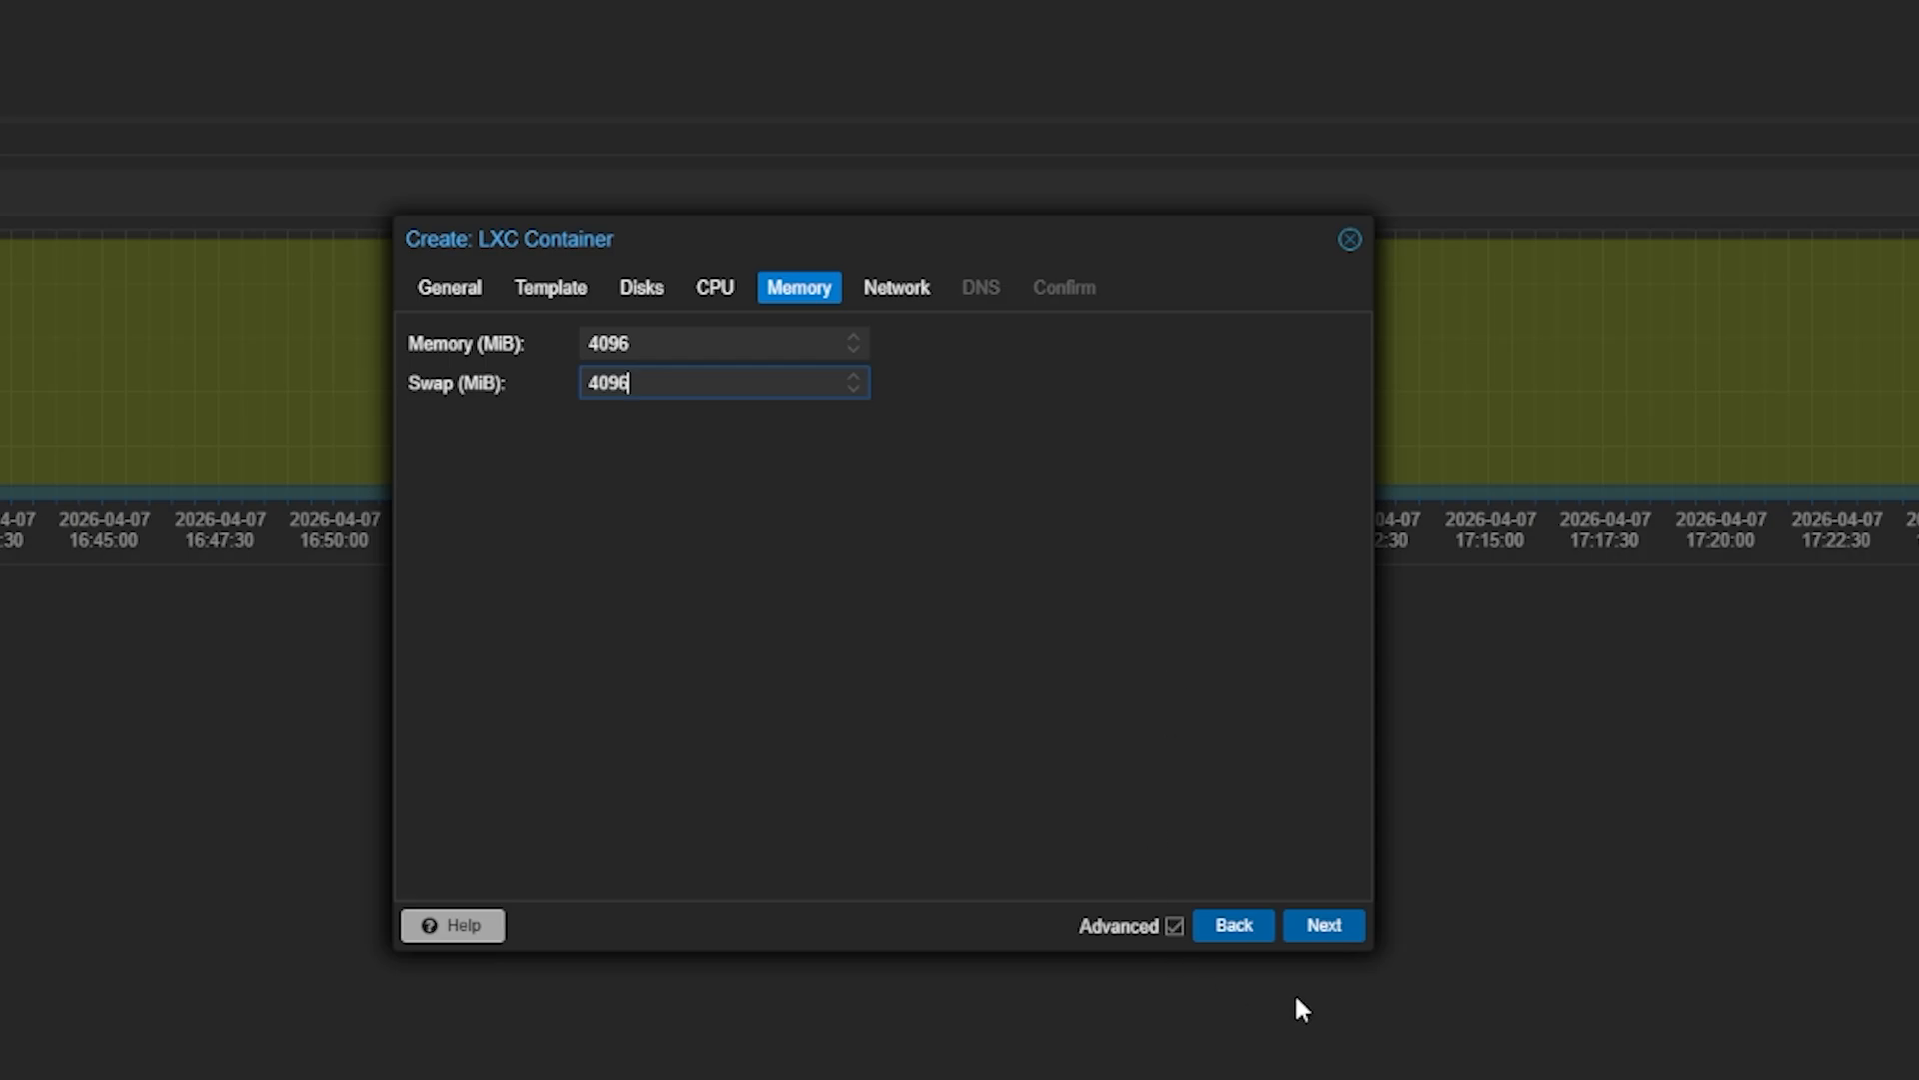
pyautogui.click(1322, 926)
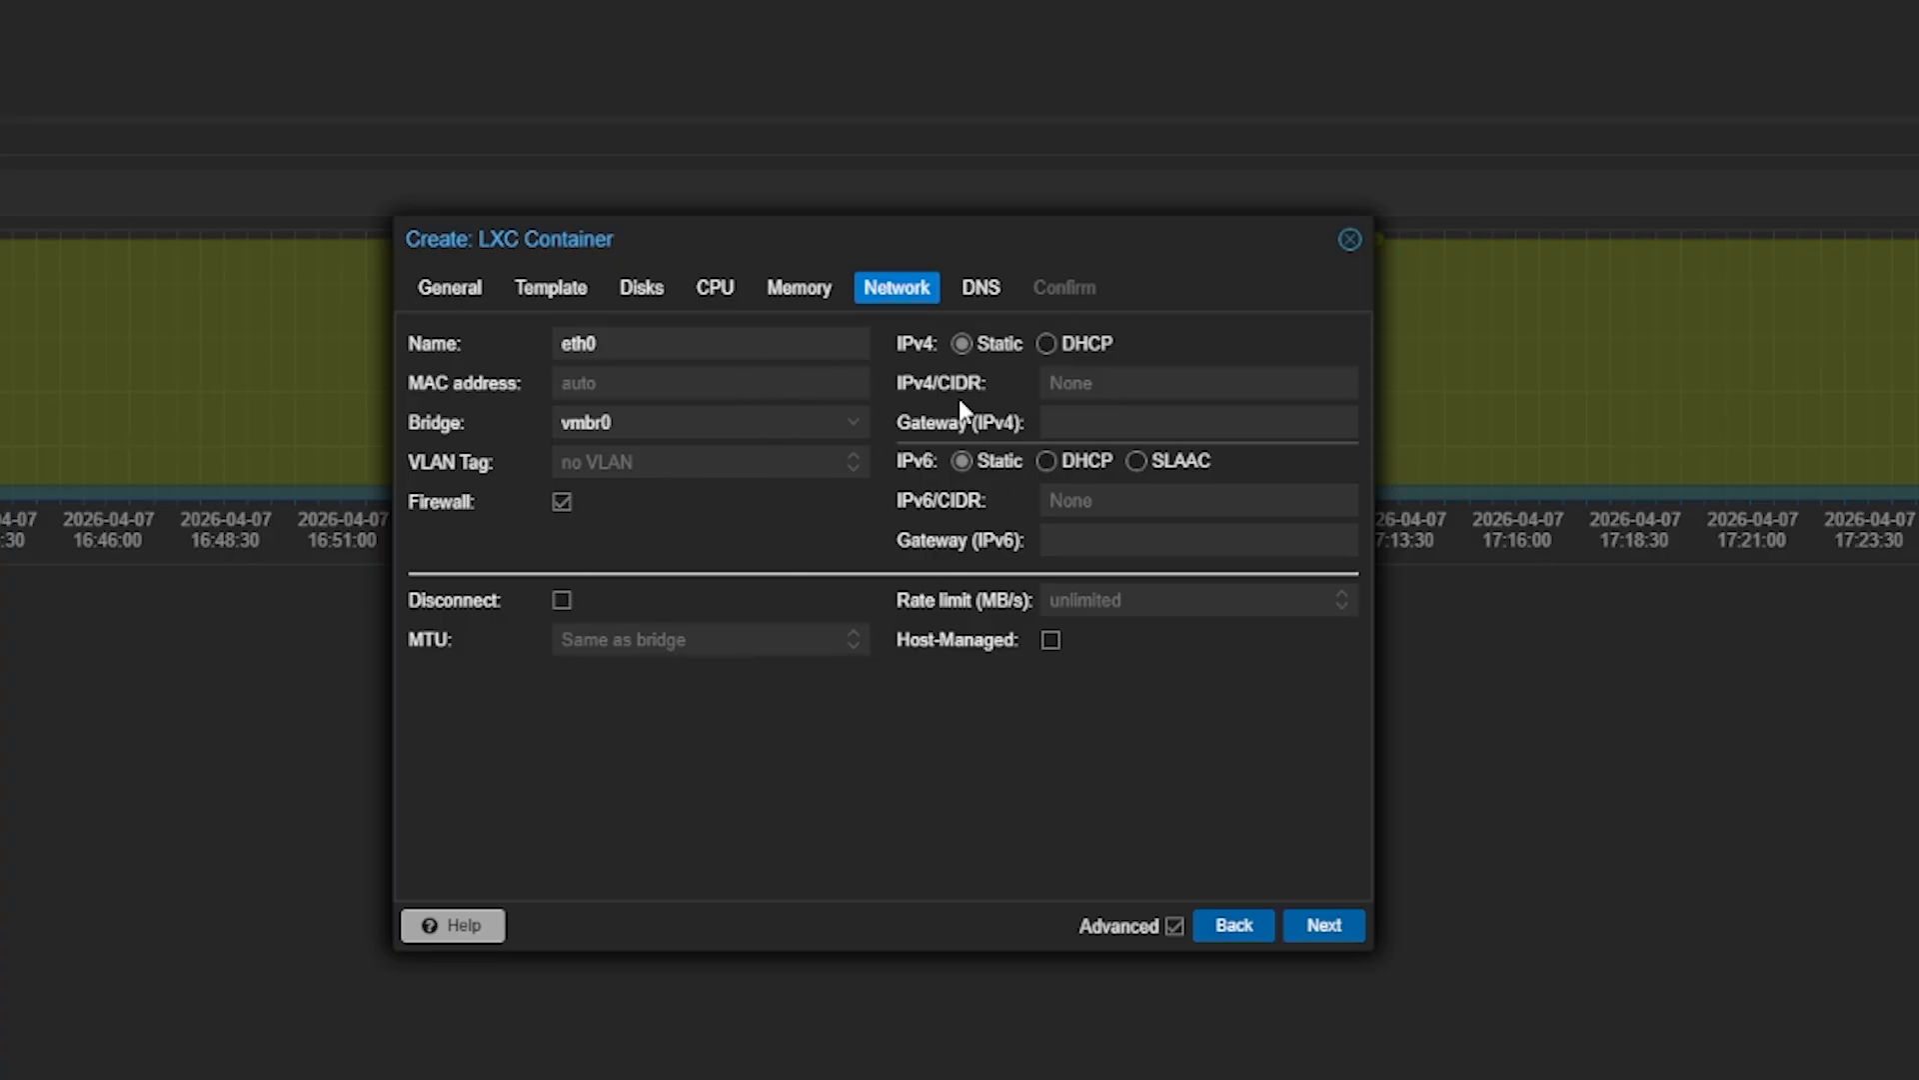
# Set the container's IPv4 configuration to DHCP
pyautogui.click(1053, 346)
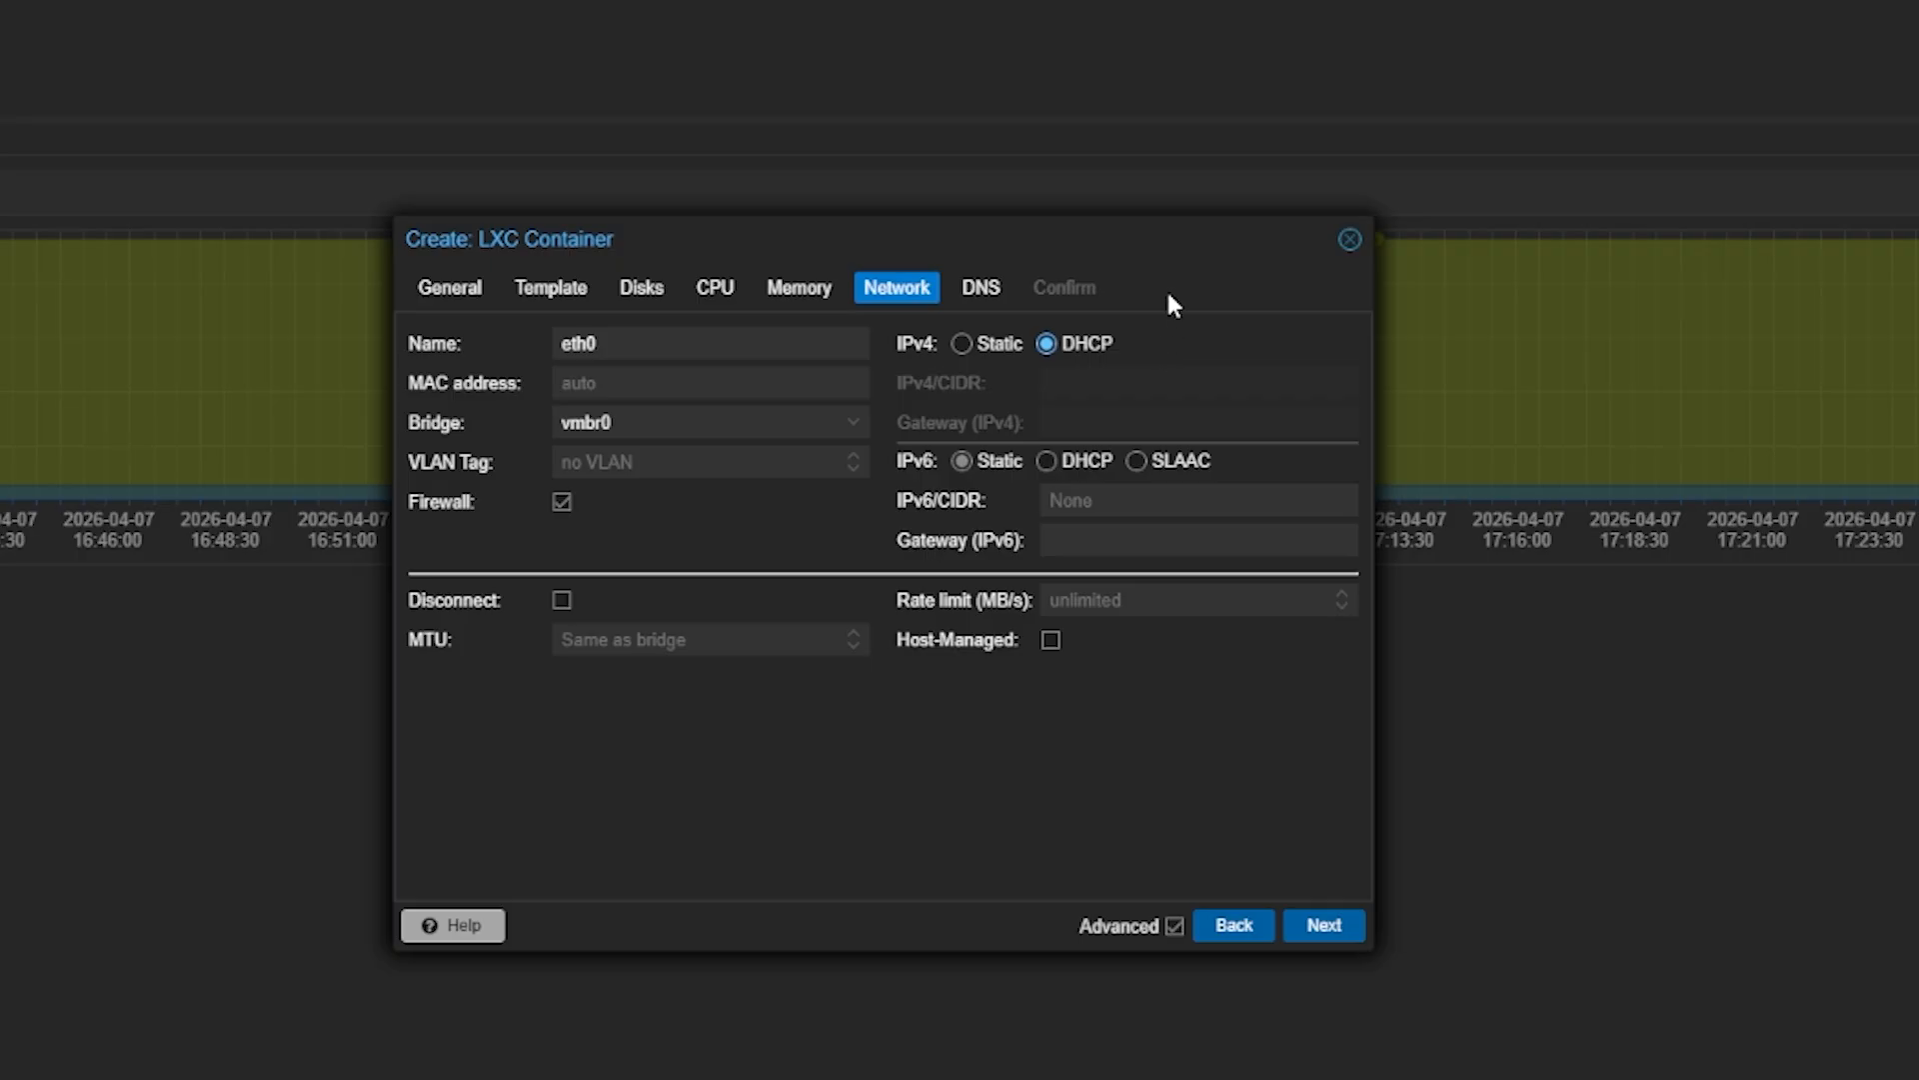
pyautogui.click(1000, 345)
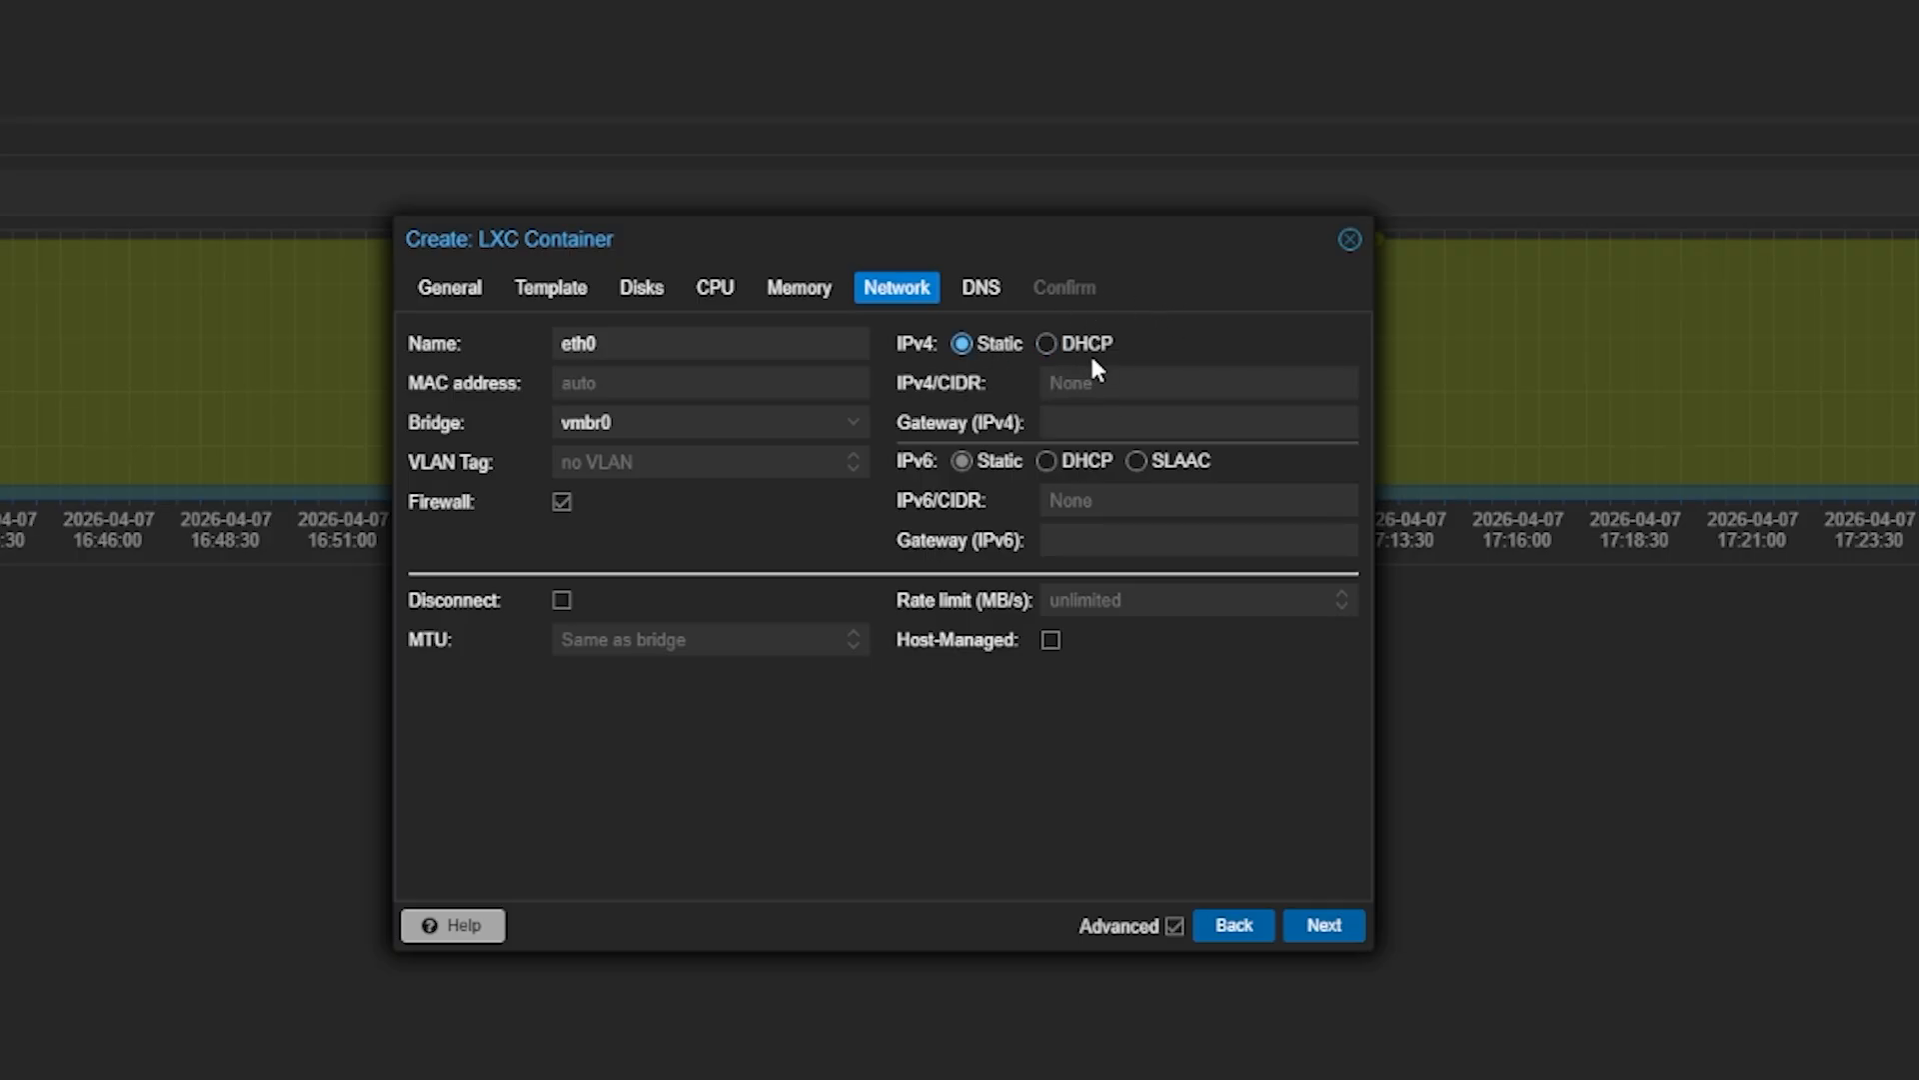
pyautogui.click(1050, 346)
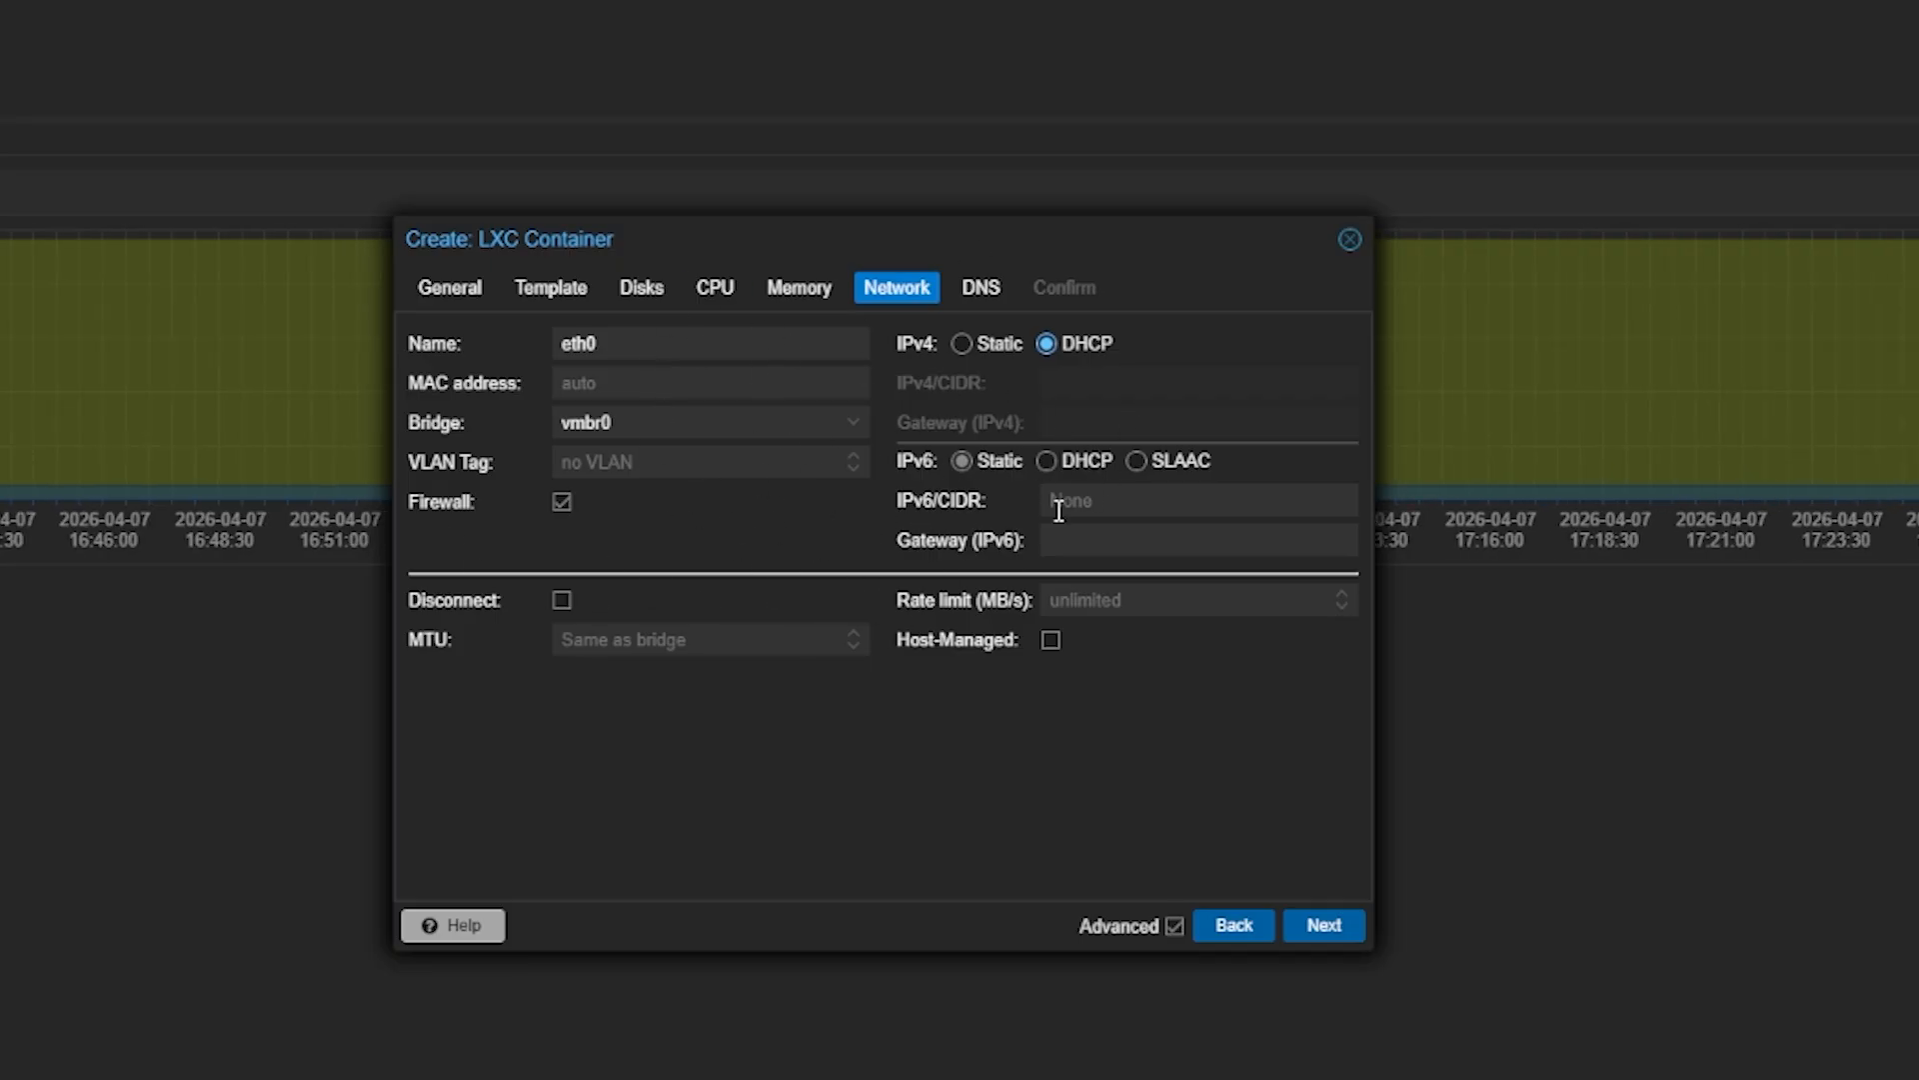
# Enter 192.168.50.1 as the DNS server and proceed to the Confirm summary
pyautogui.click(982, 281)
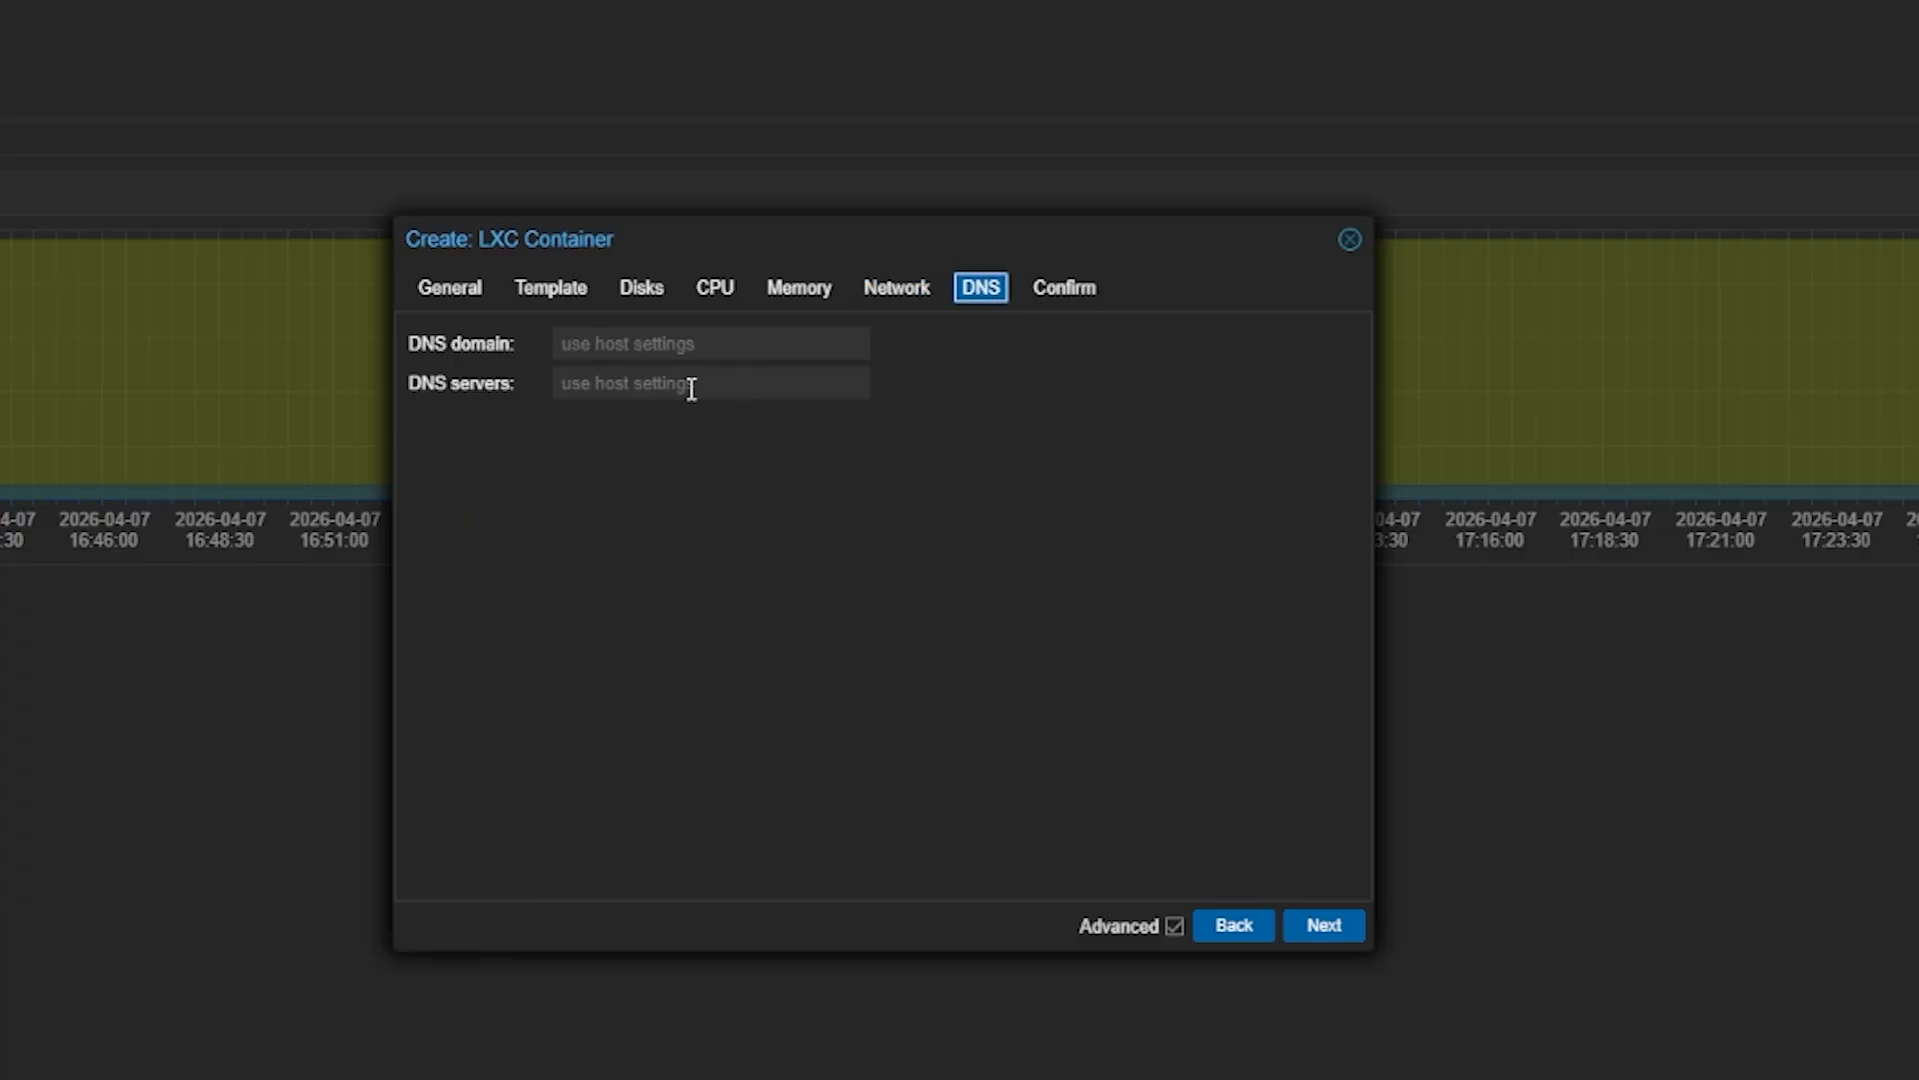
pyautogui.click(704, 382)
pyautogui.write('192.168.50.1')
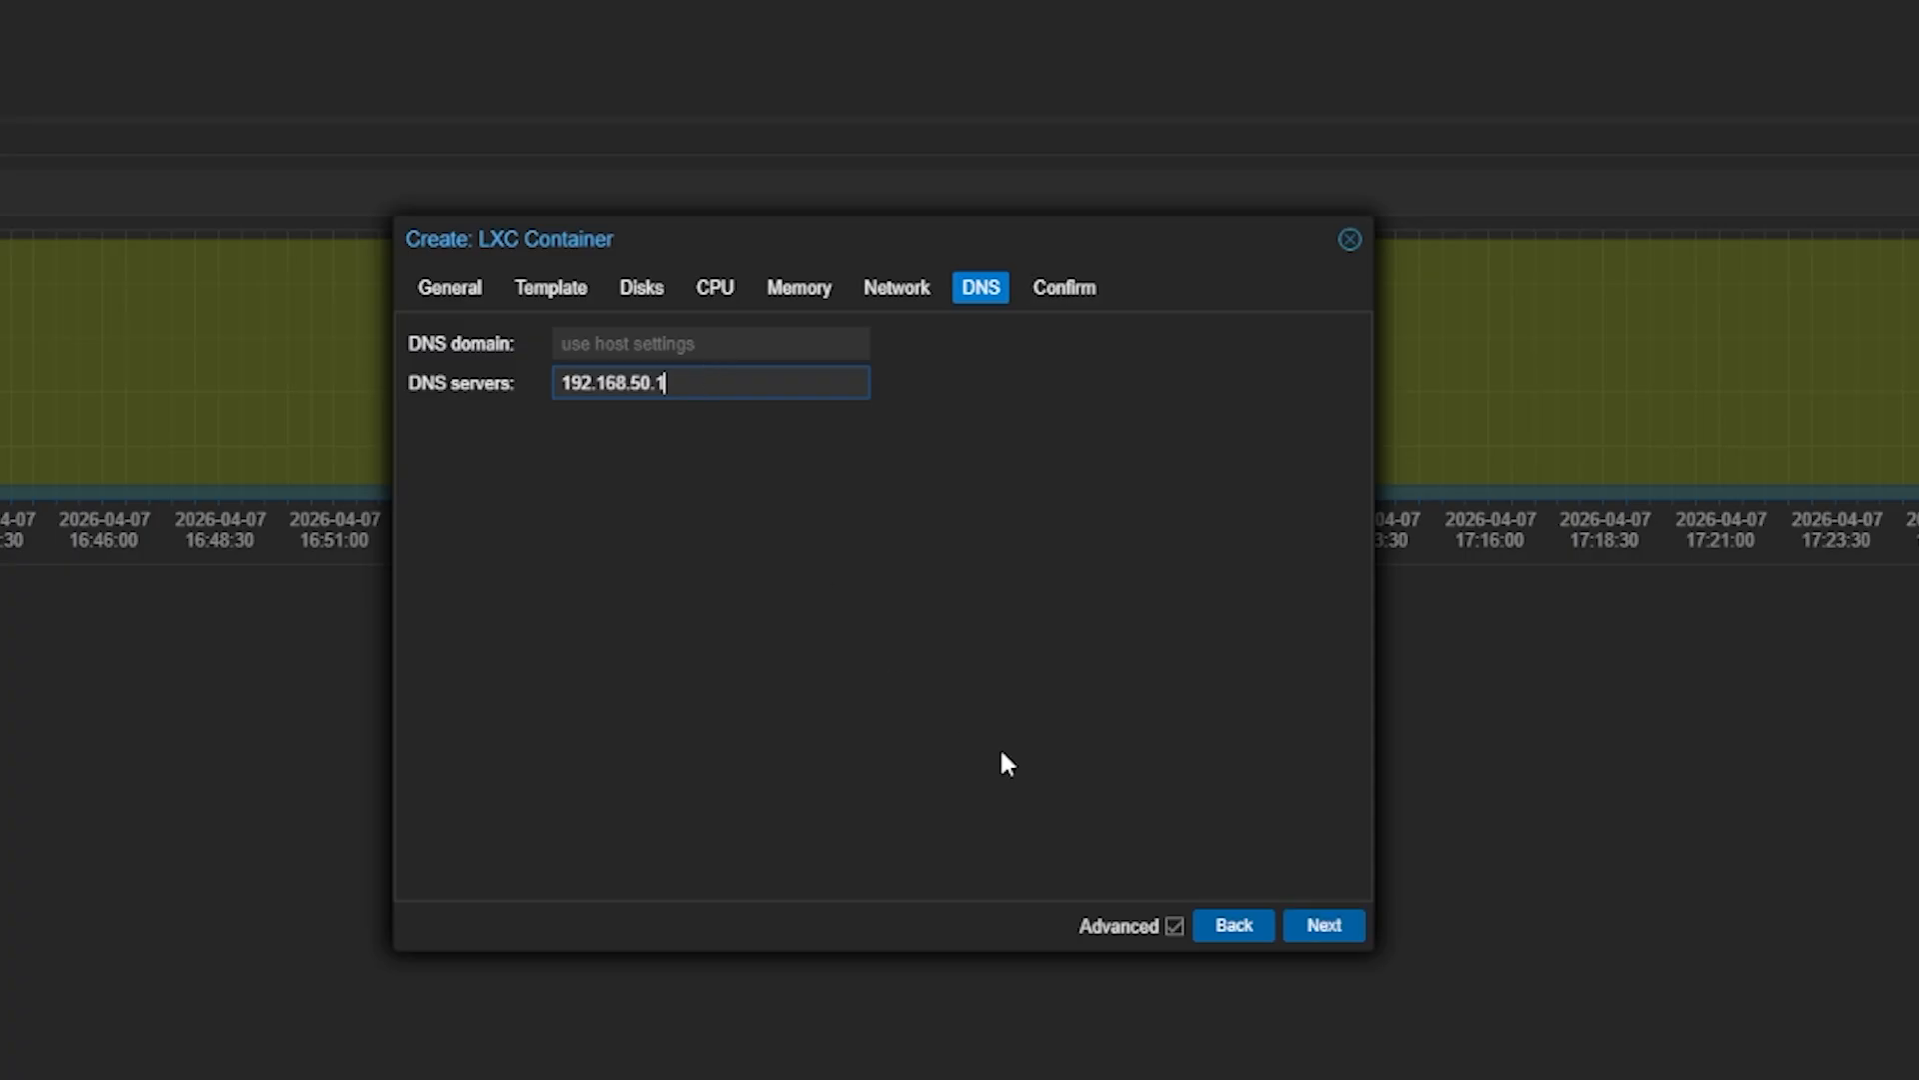
pyautogui.click(1322, 924)
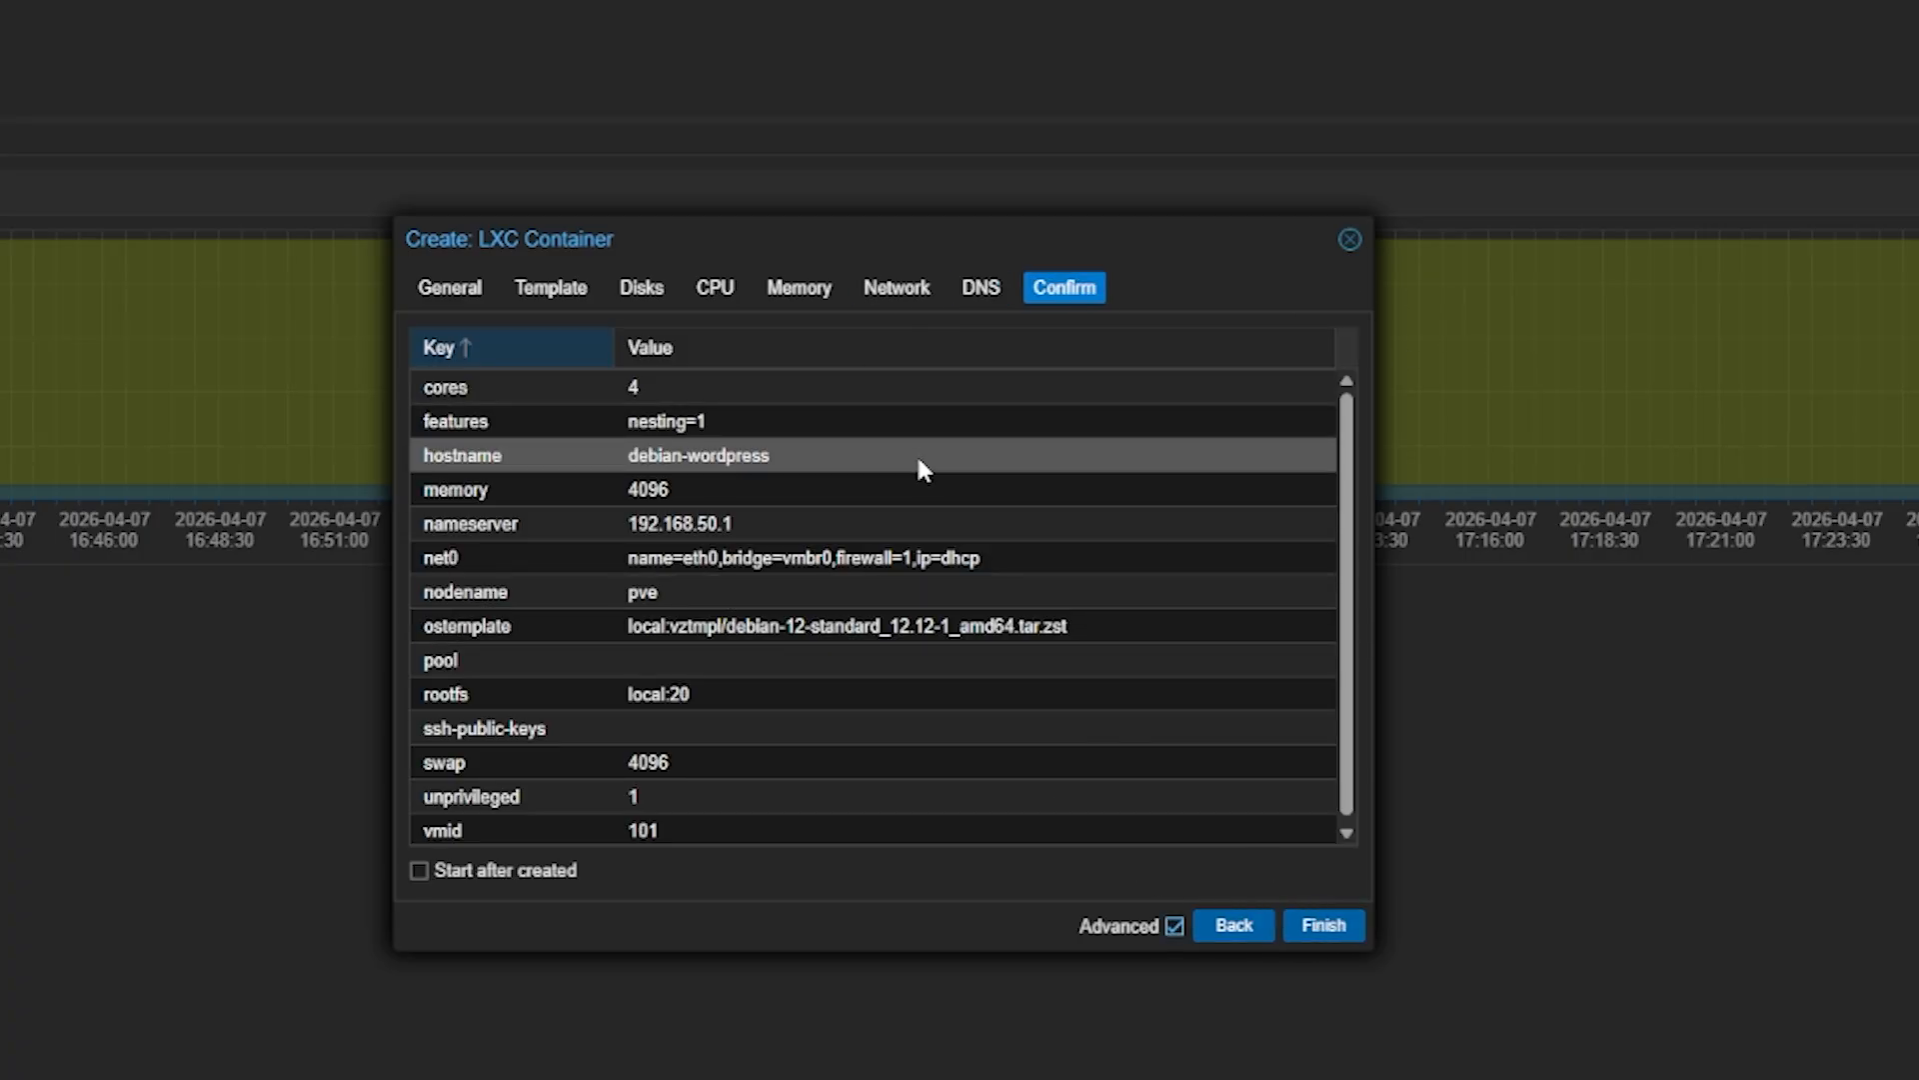
# Review the summary and network settings again, then create container 101
pyautogui.scroll(-1, 905, 614)
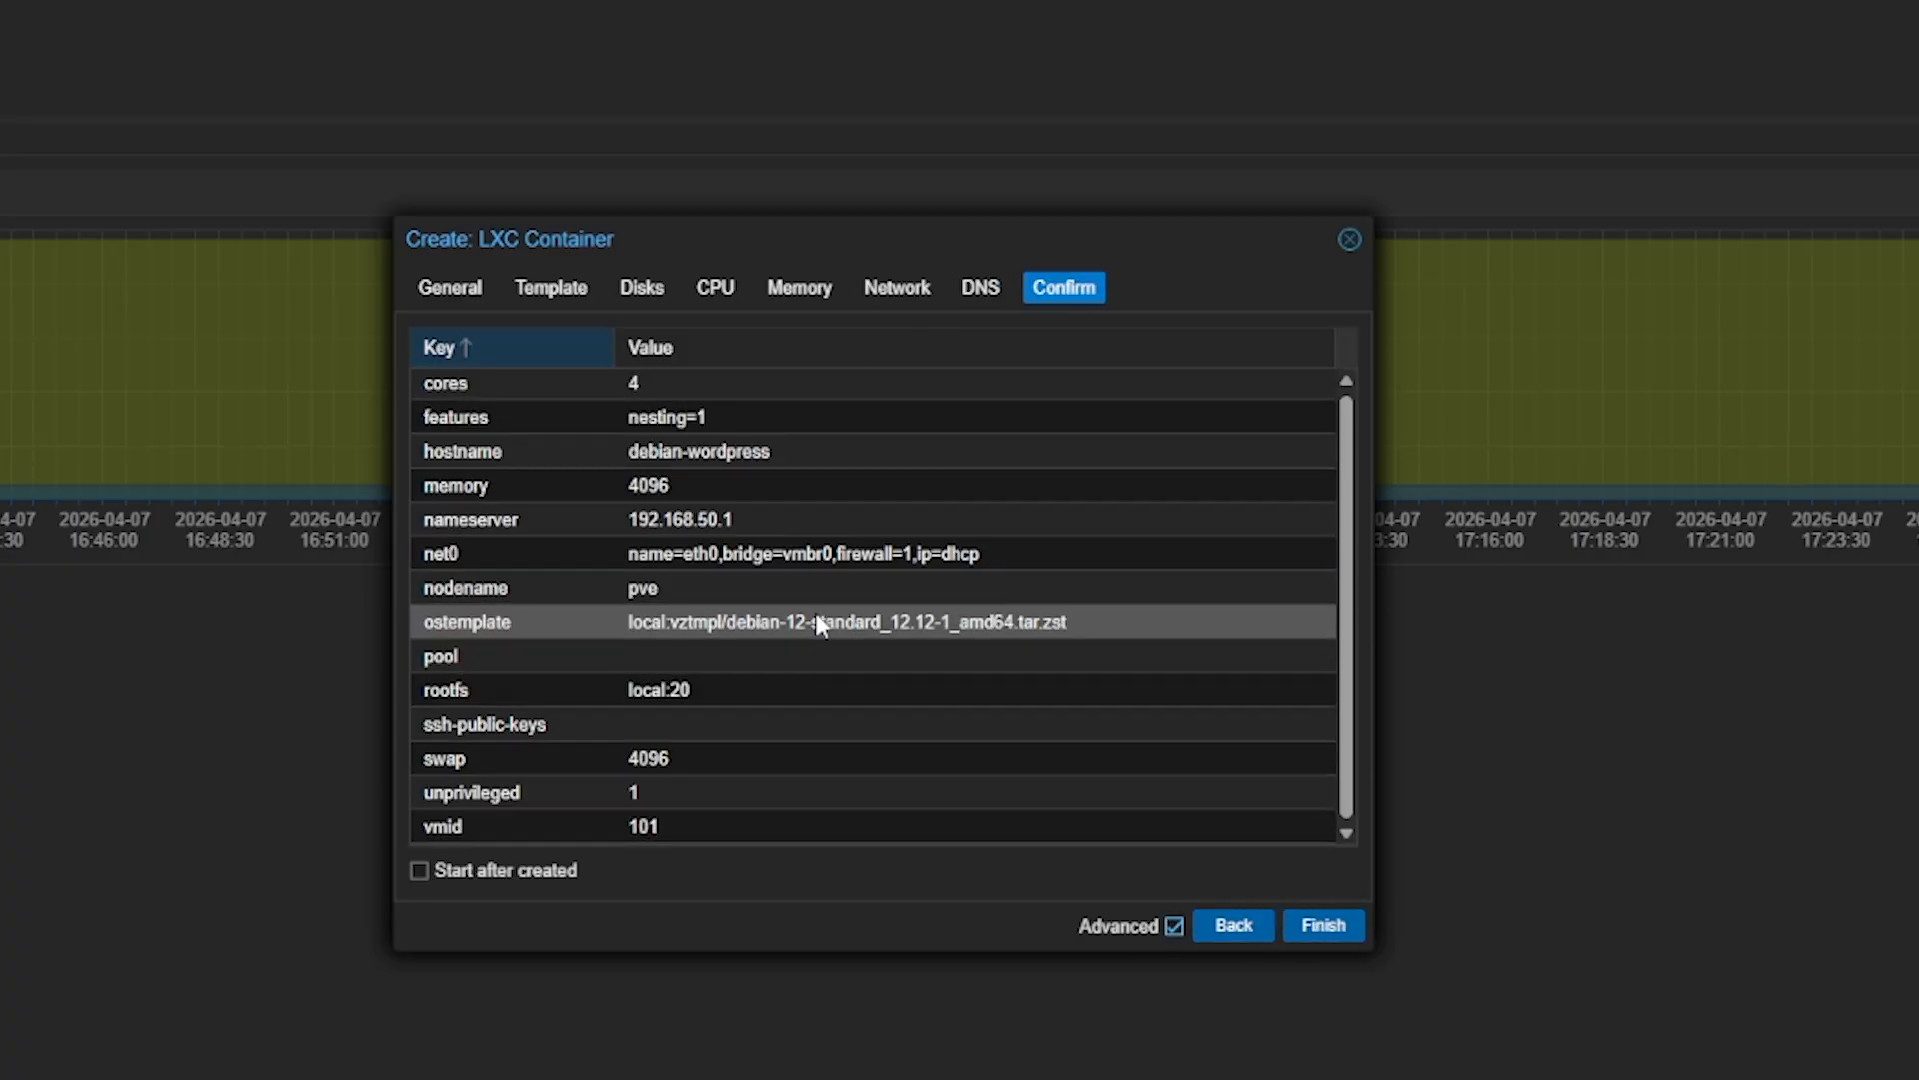
pyautogui.click(903, 293)
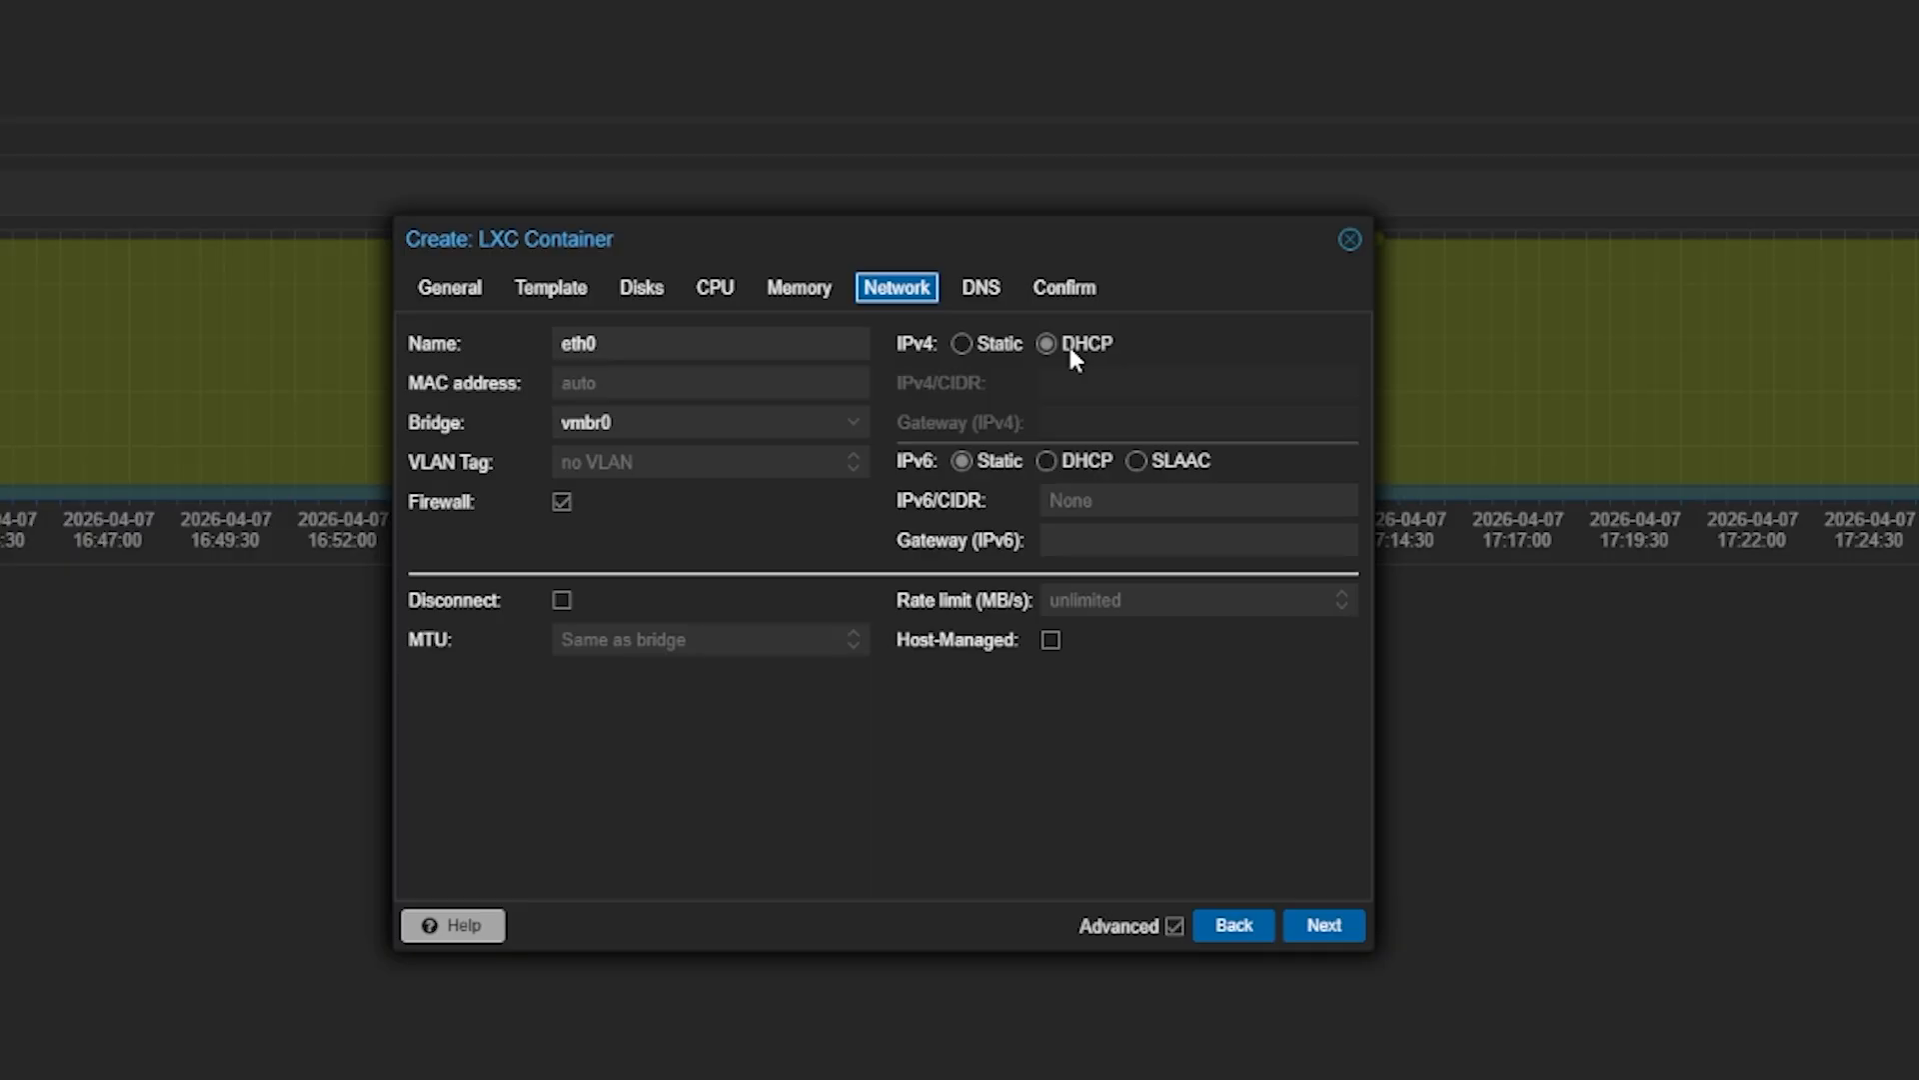
pyautogui.click(1060, 293)
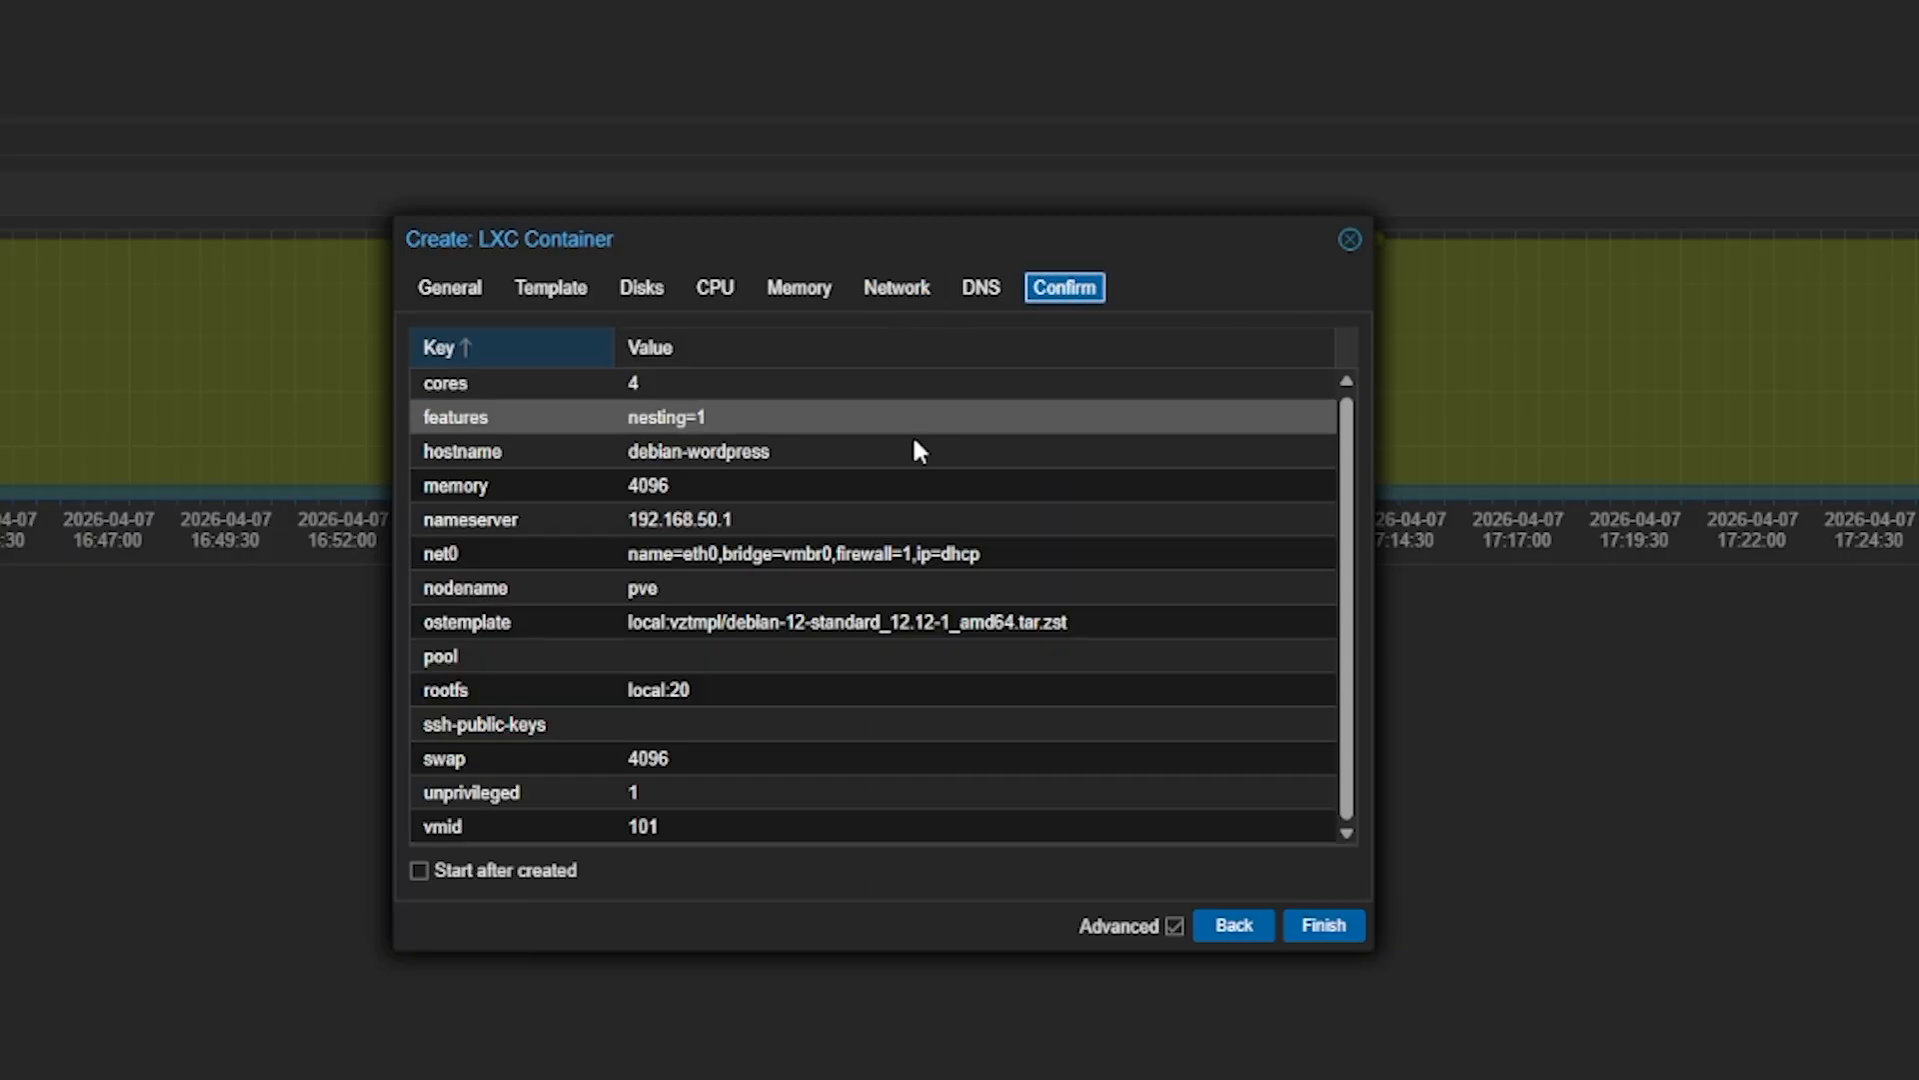
pyautogui.scroll(1, 669, 520)
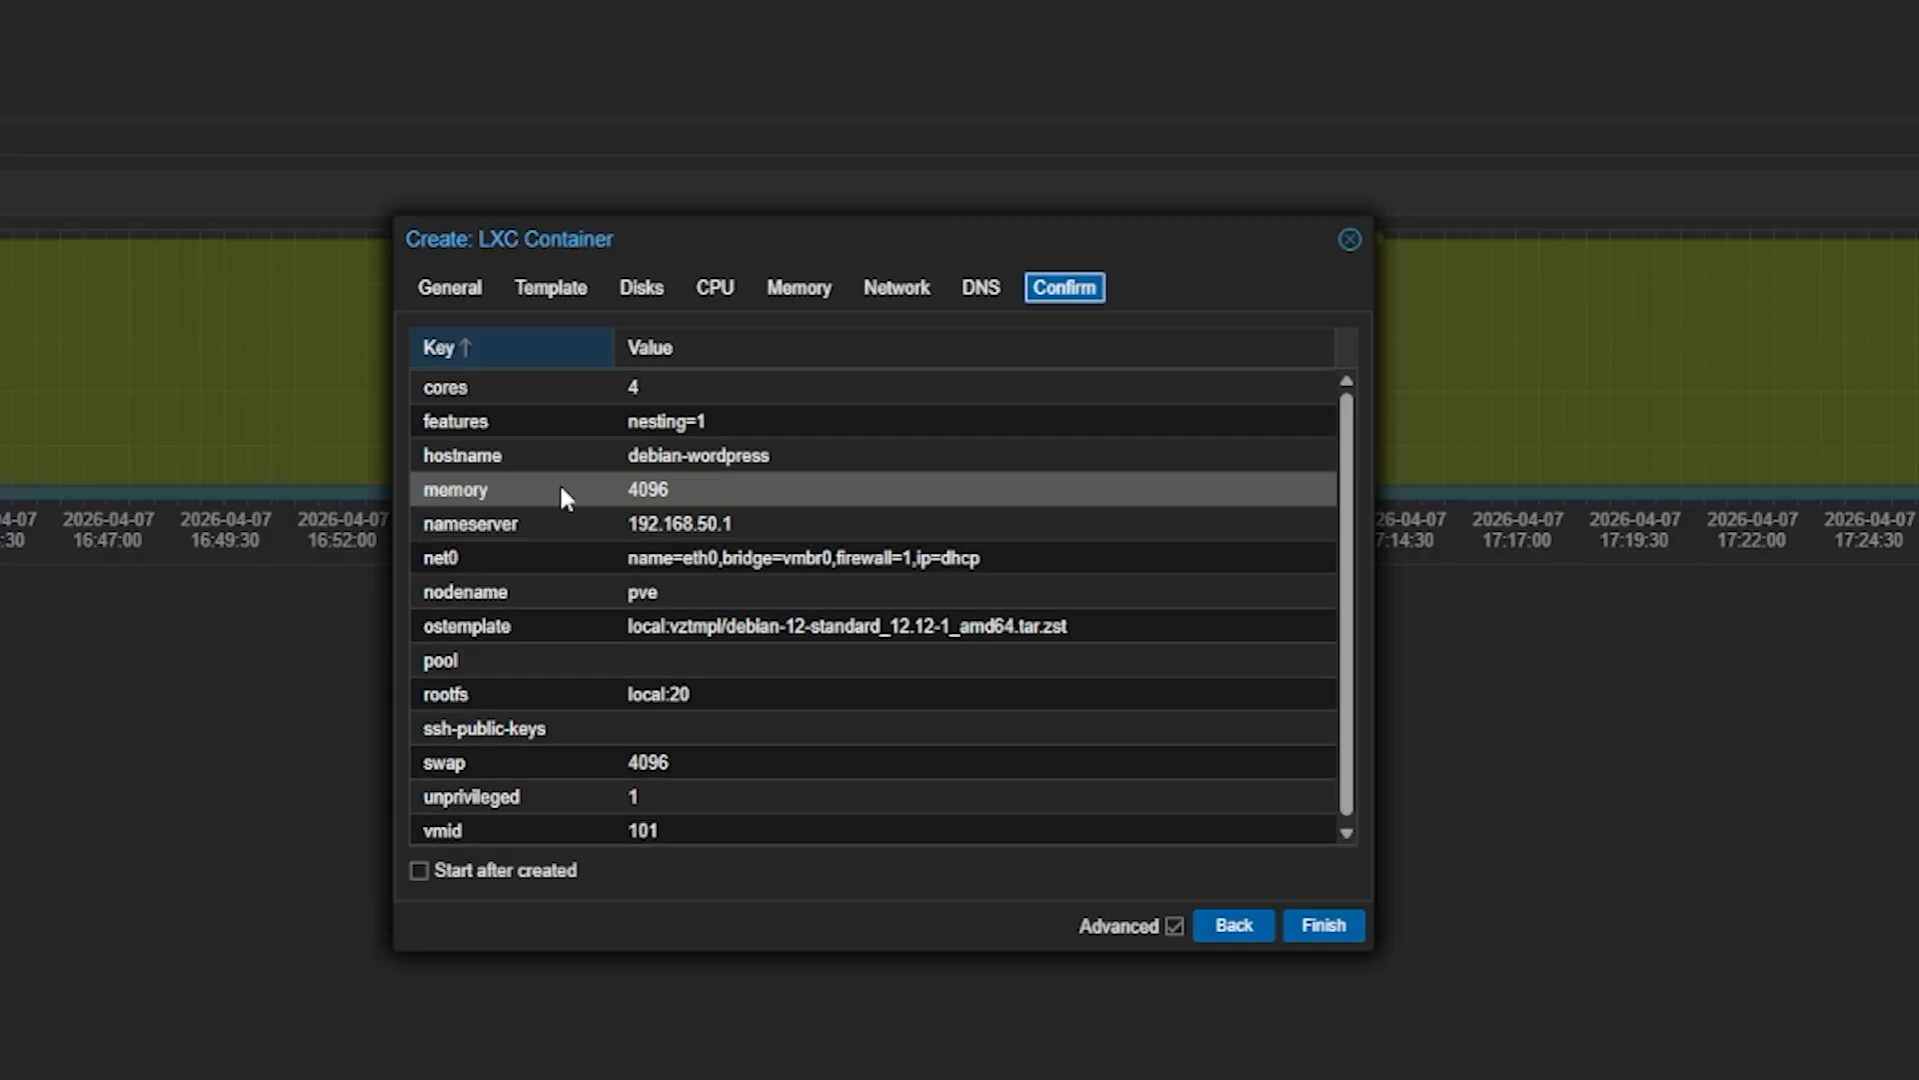
pyautogui.click(1324, 929)
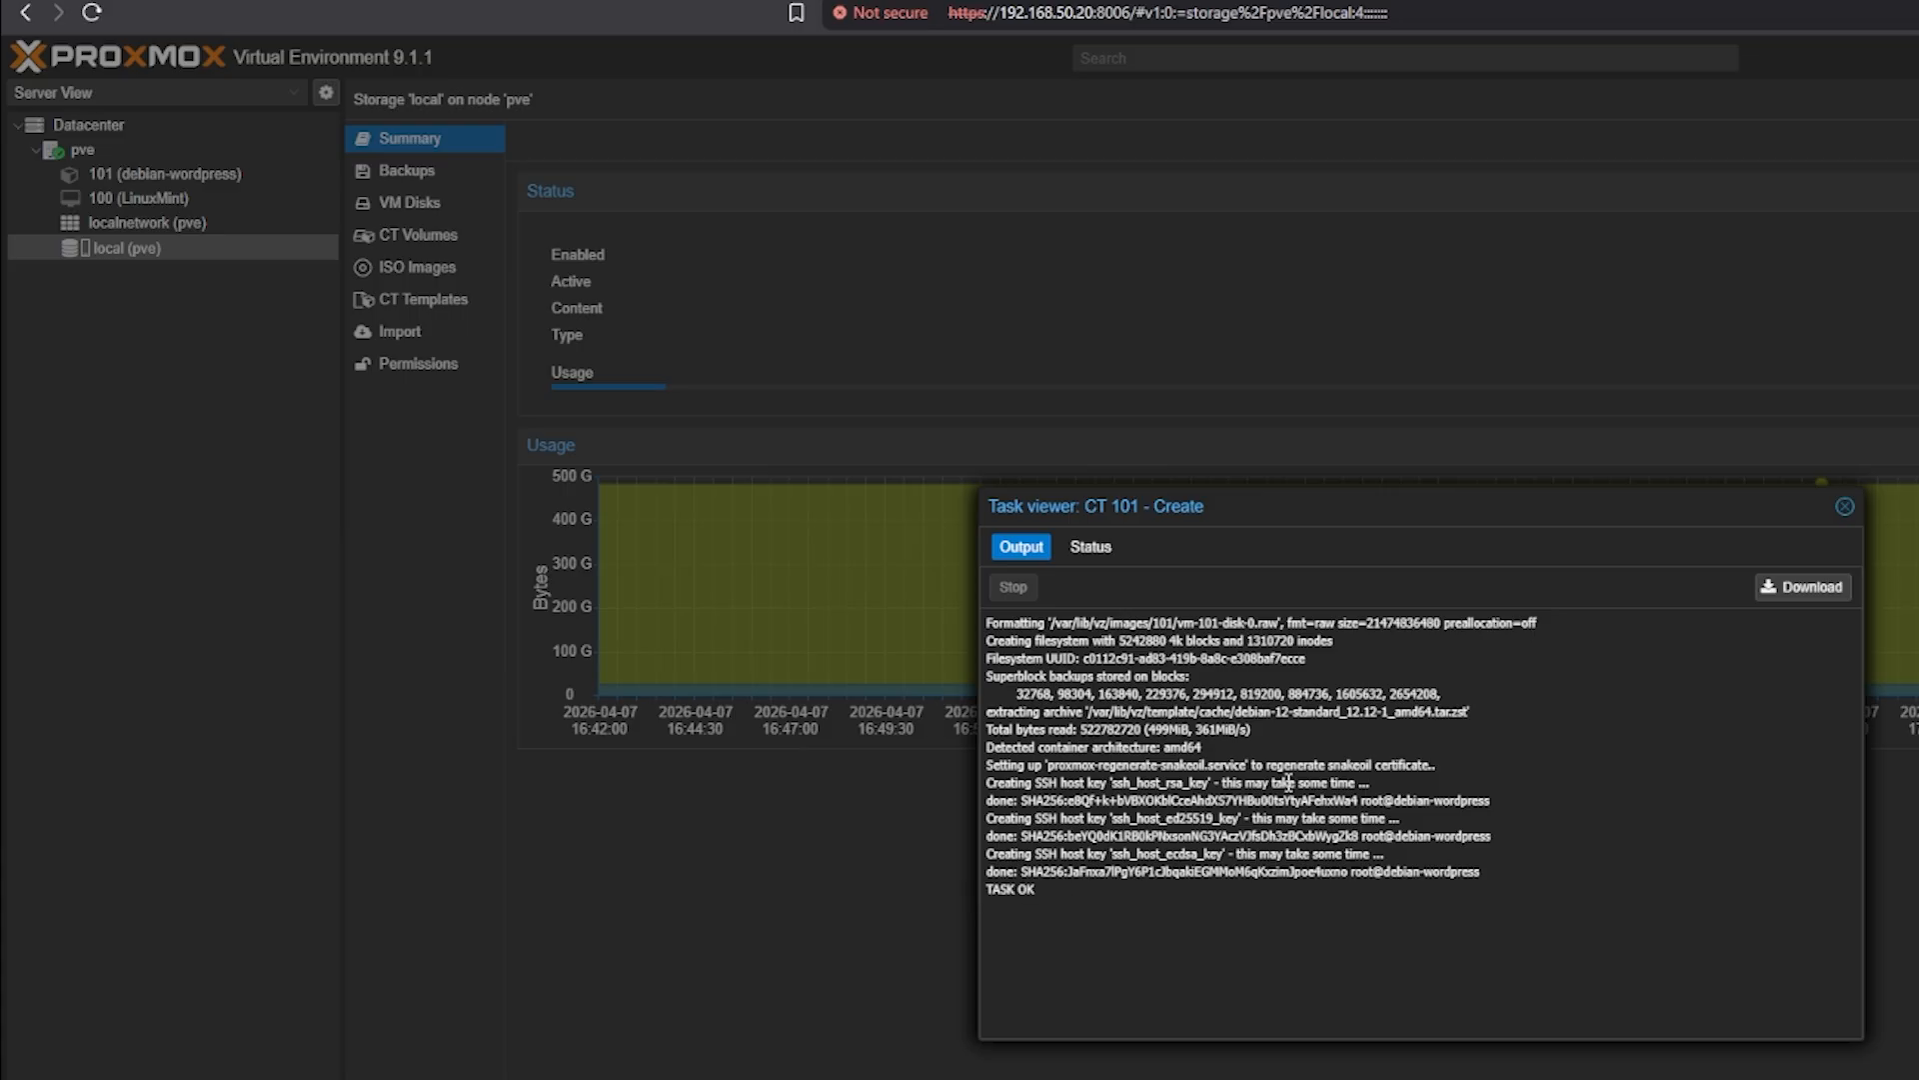
# Open container 101's Summary and highlight its IP address 192.168.50.22
pyautogui.click(1845, 506)
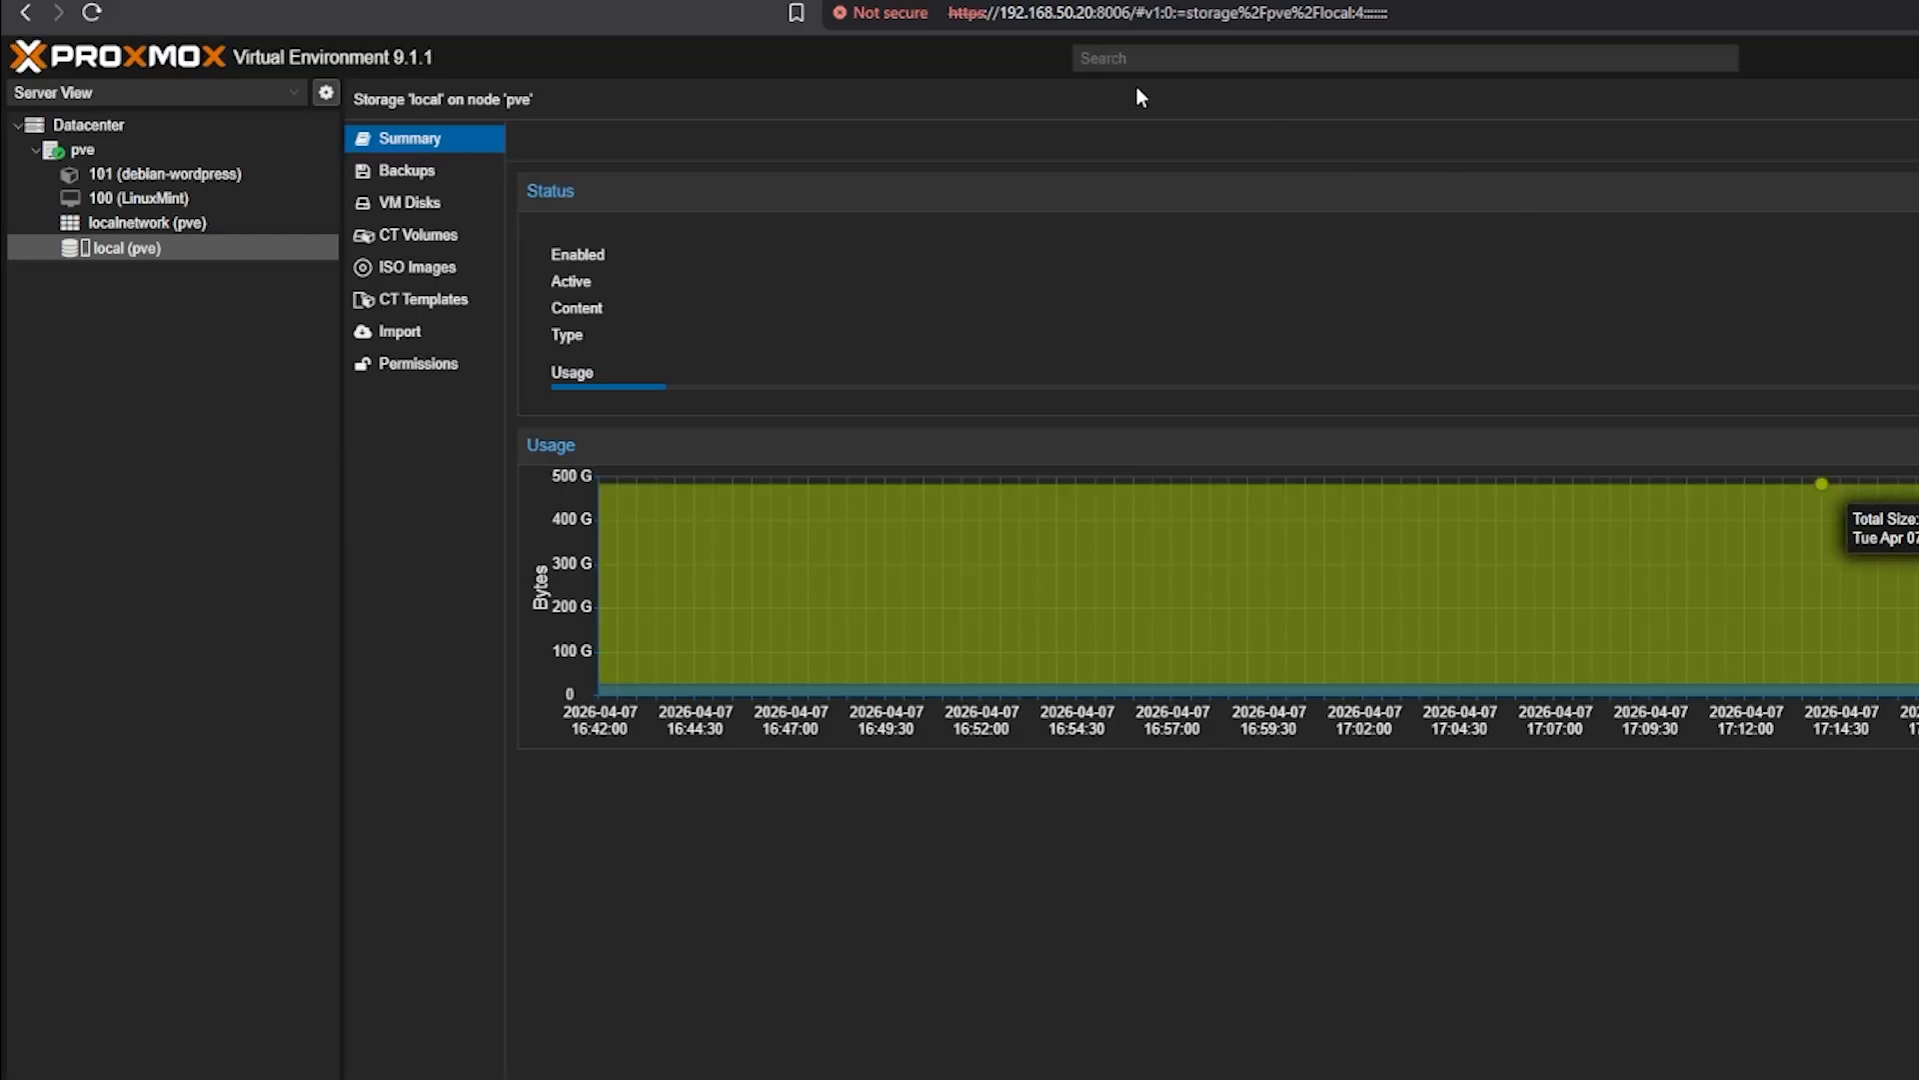
pyautogui.click(145, 182)
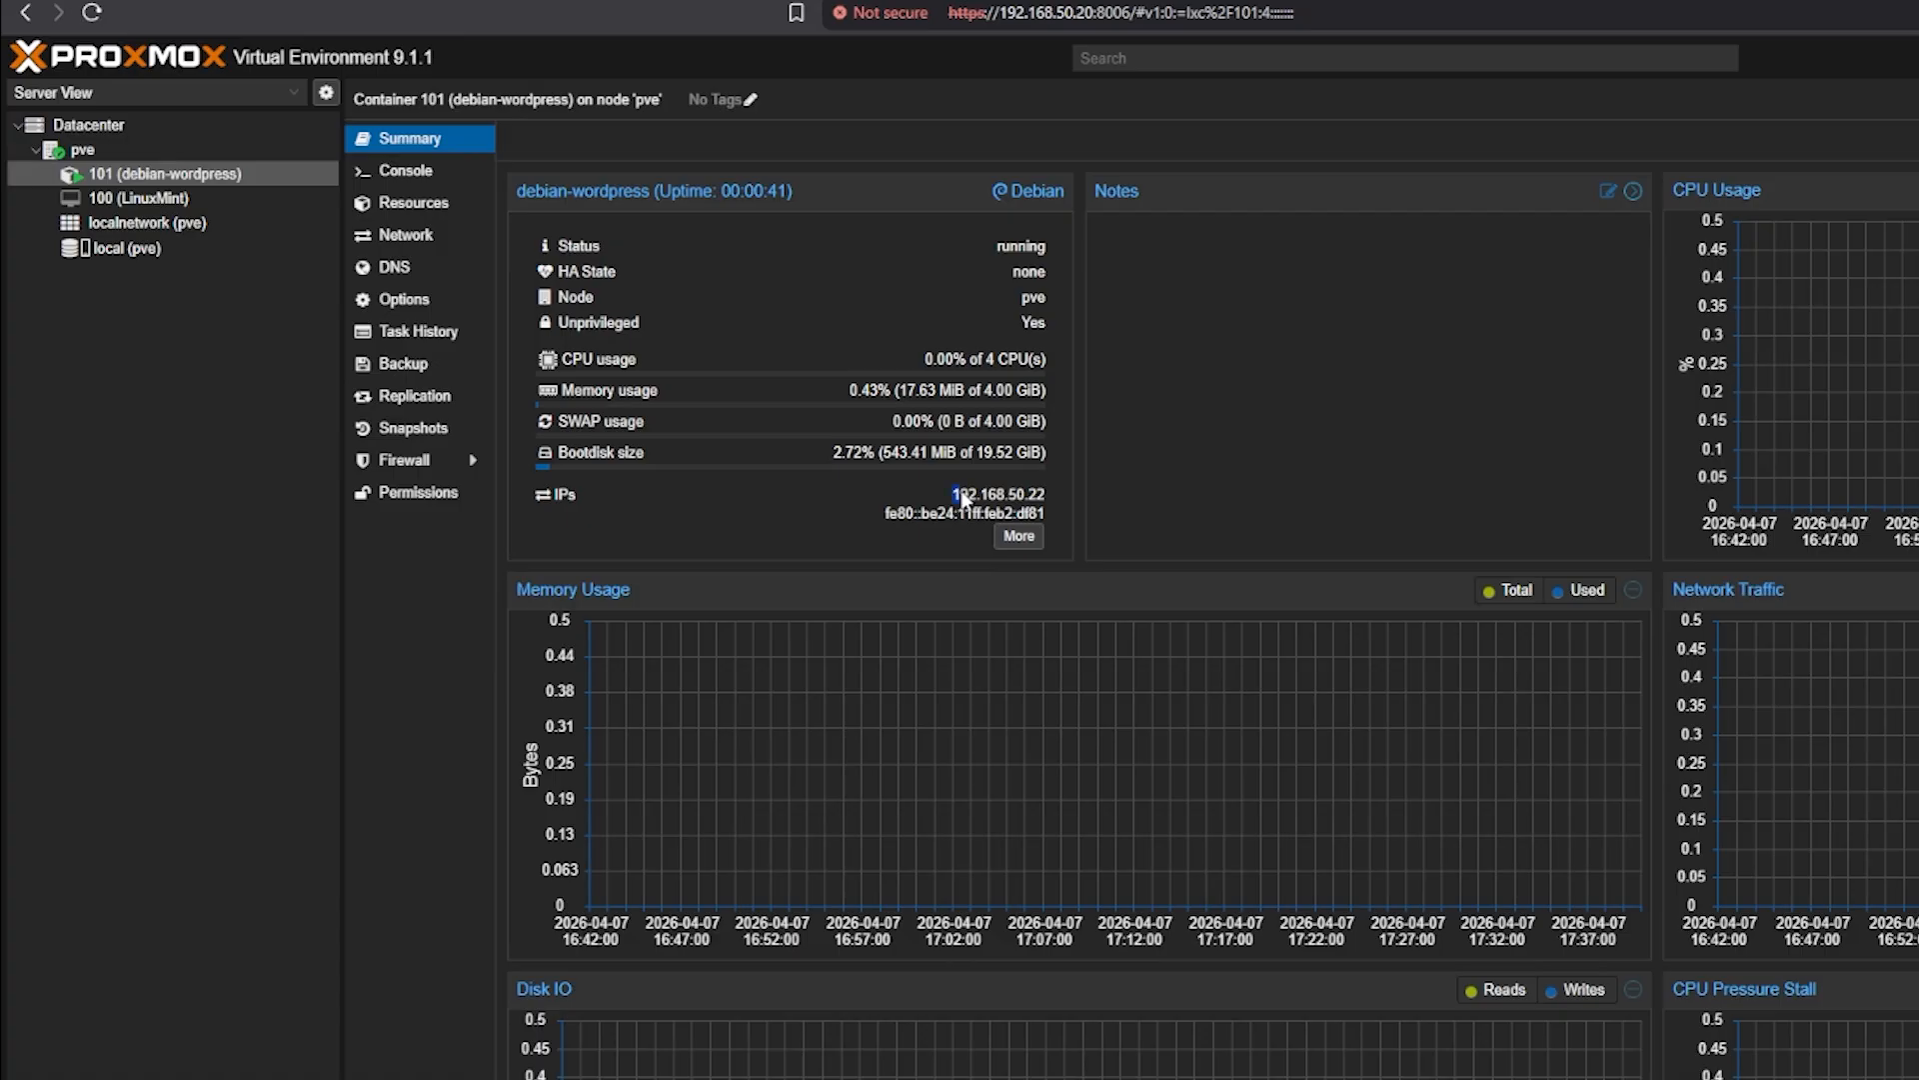
pyautogui.moveTo(953, 493); pyautogui.dragTo(1026, 496)
pyautogui.click(1029, 496)
pyautogui.click(1030, 499)
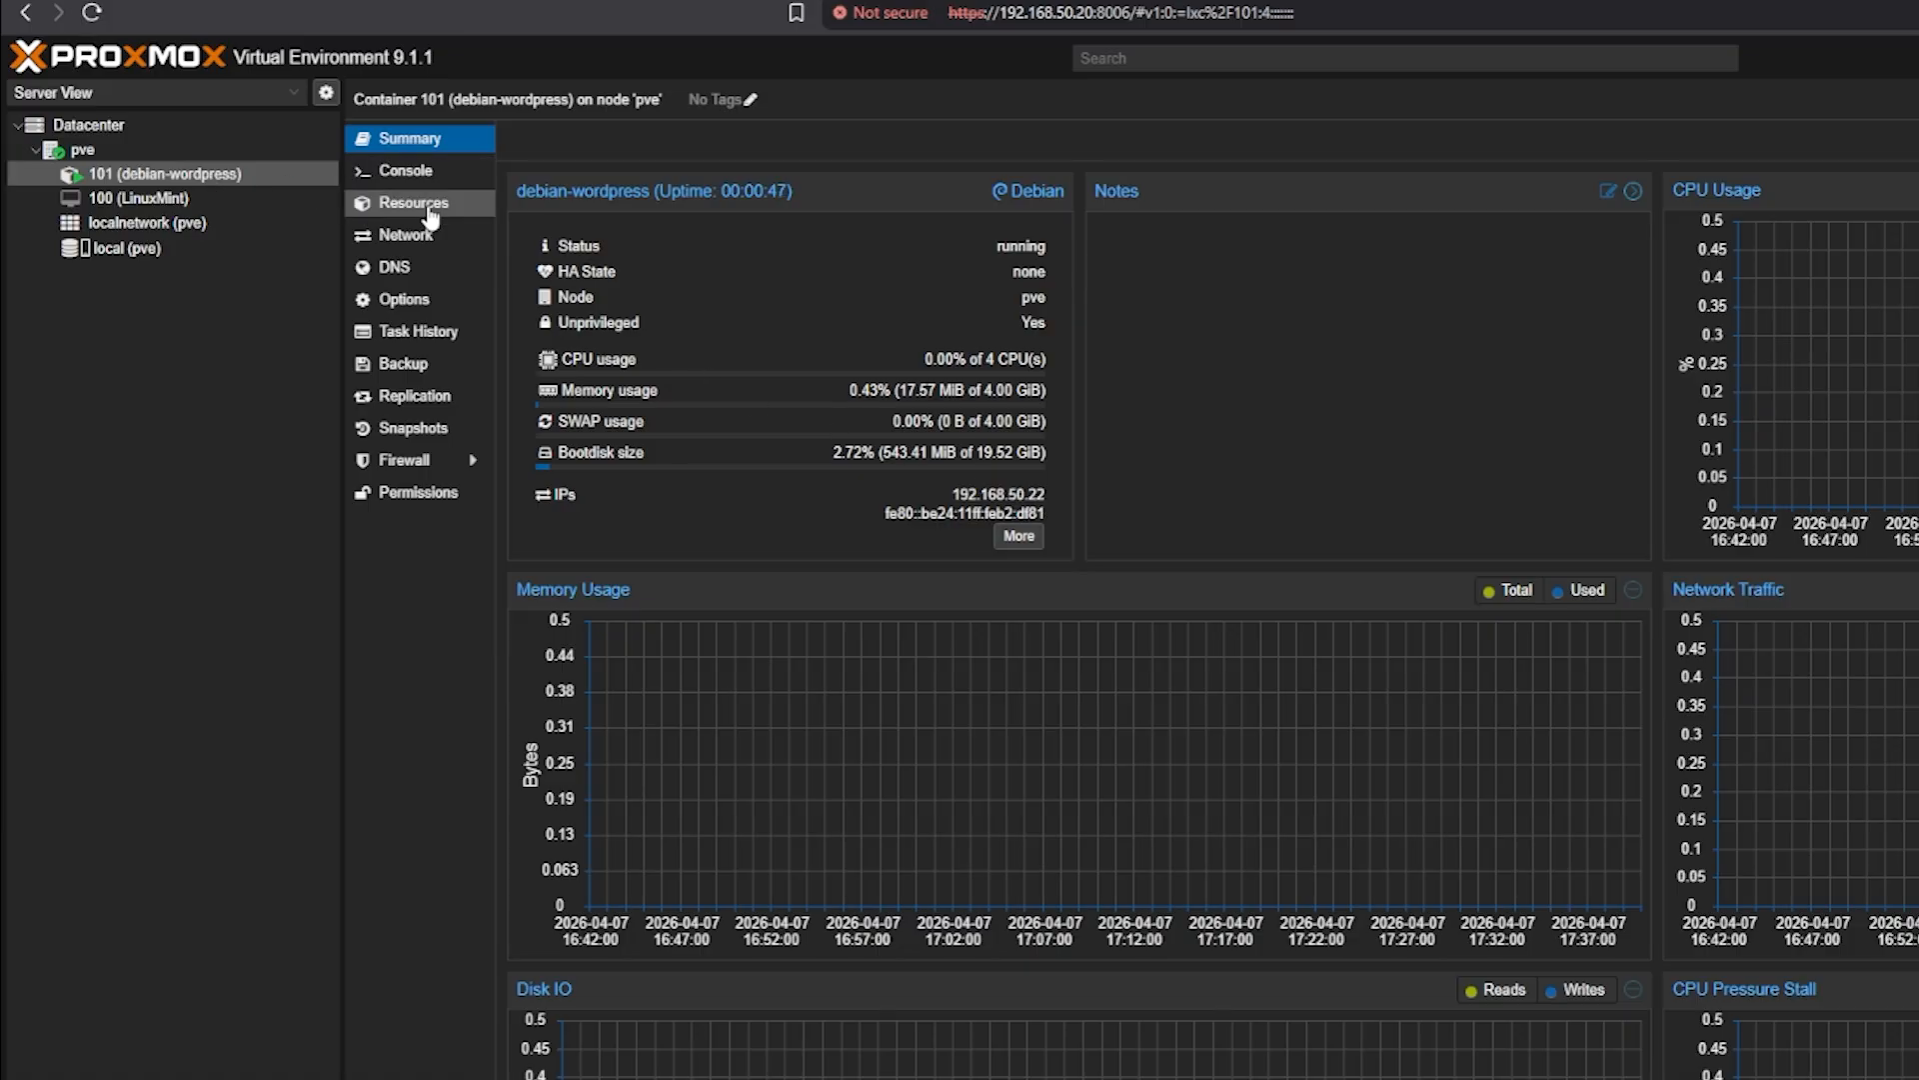
# Log in as root with its password on container 101's console
pyautogui.click(400, 171)
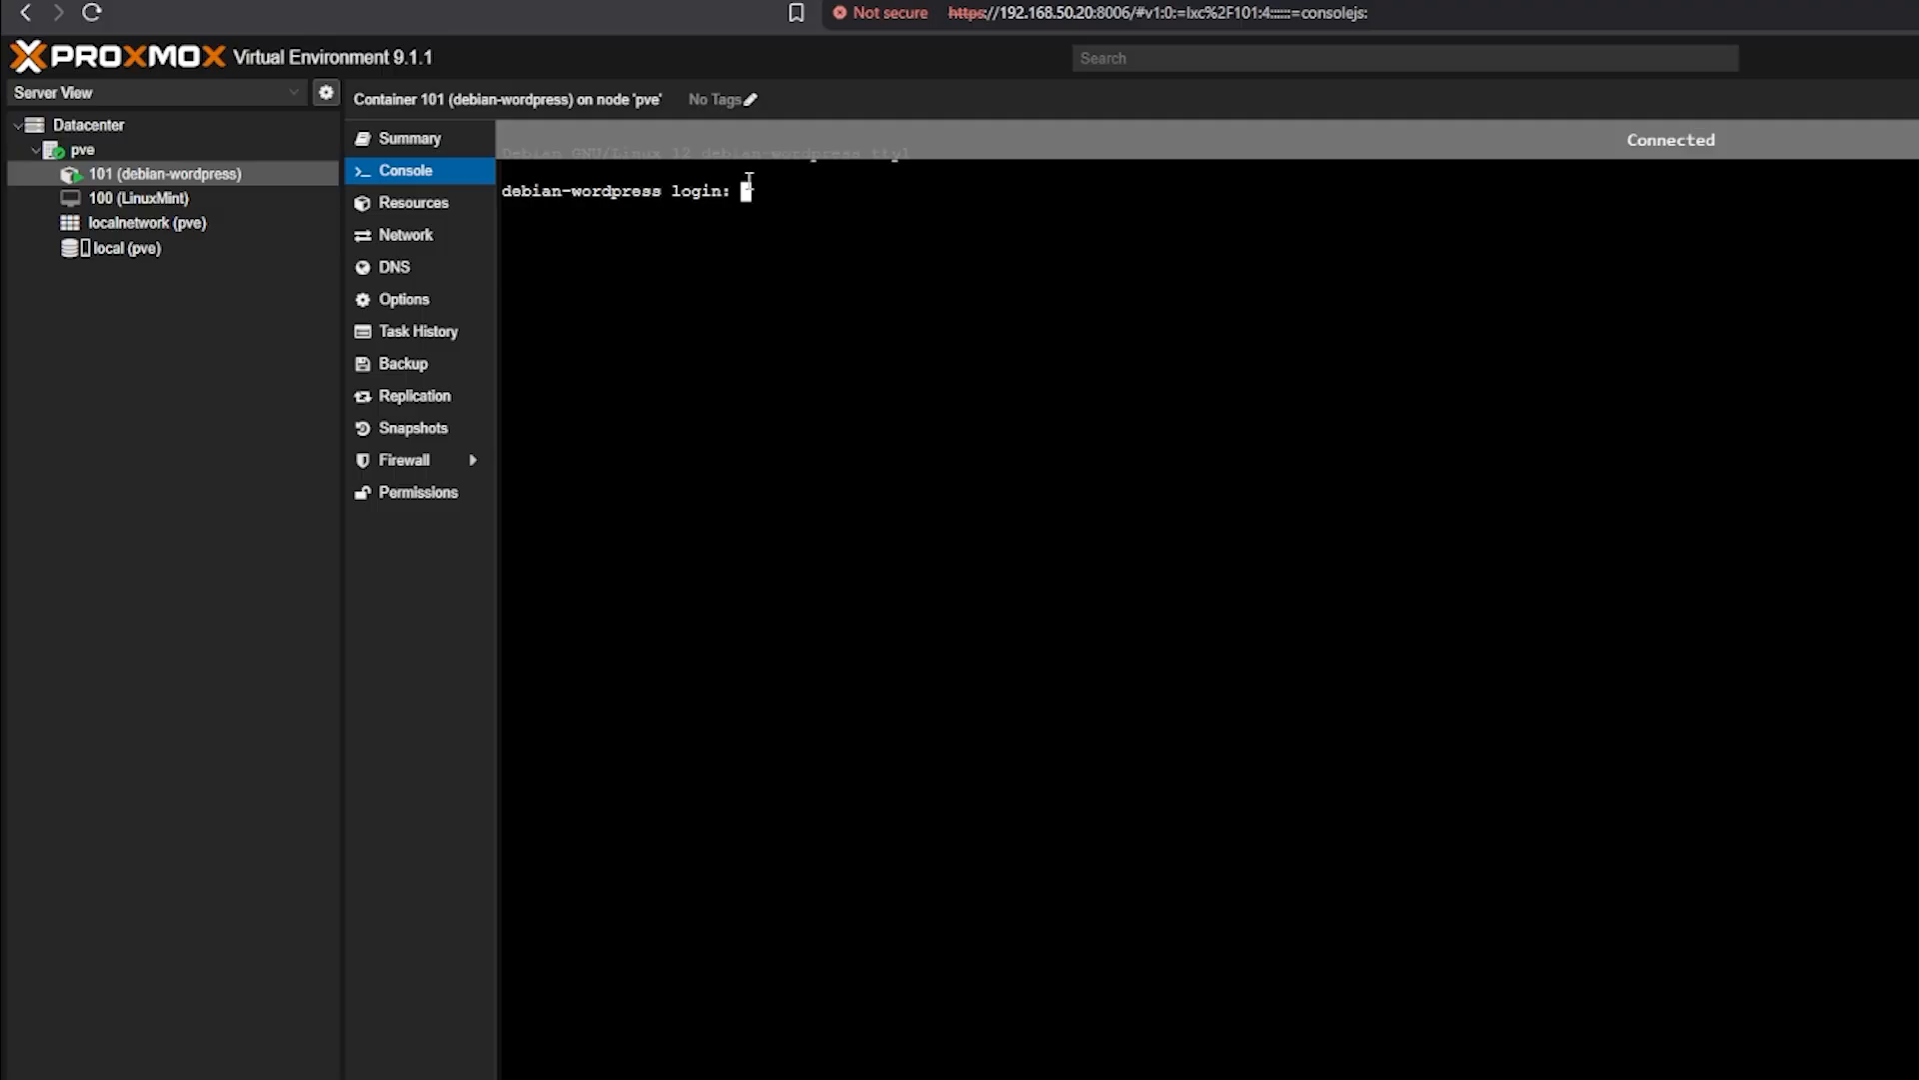
pyautogui.write('root')
pyautogui.press('Return')
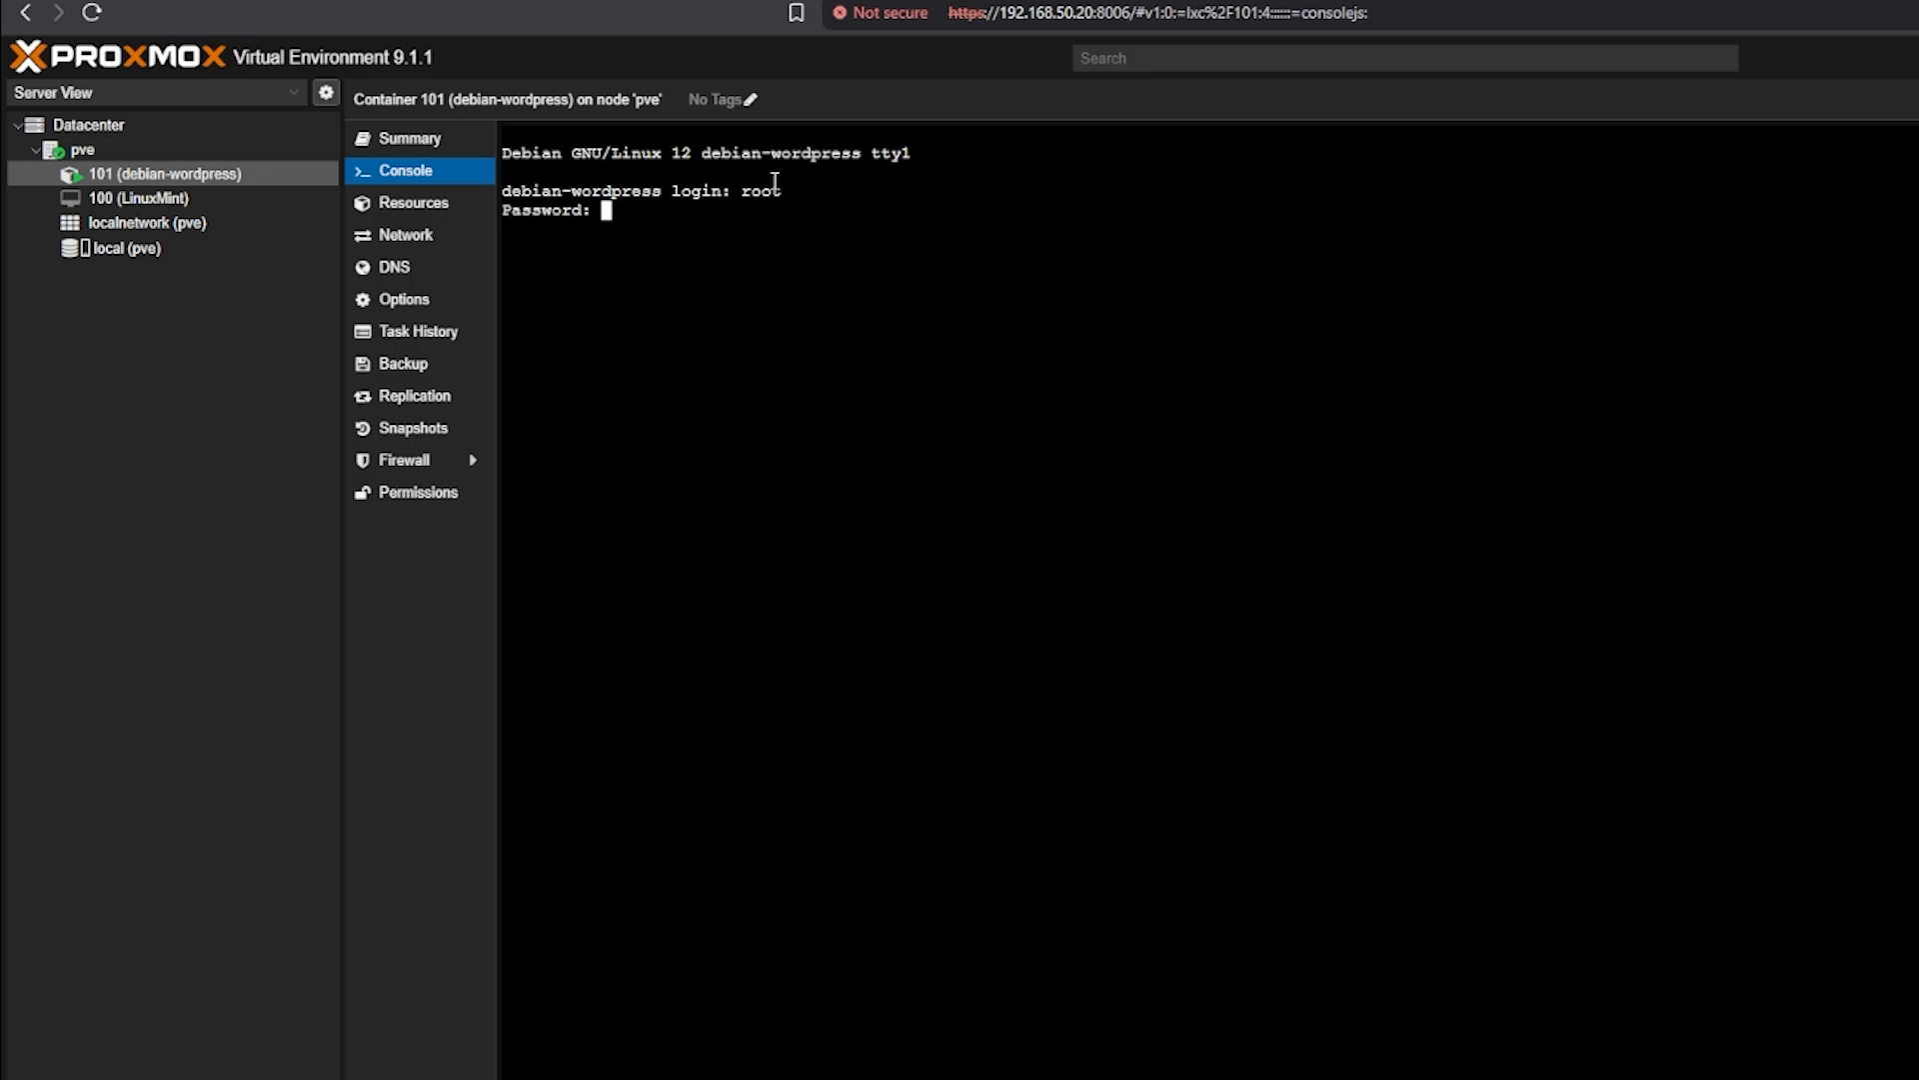
pyautogui.press('Return')
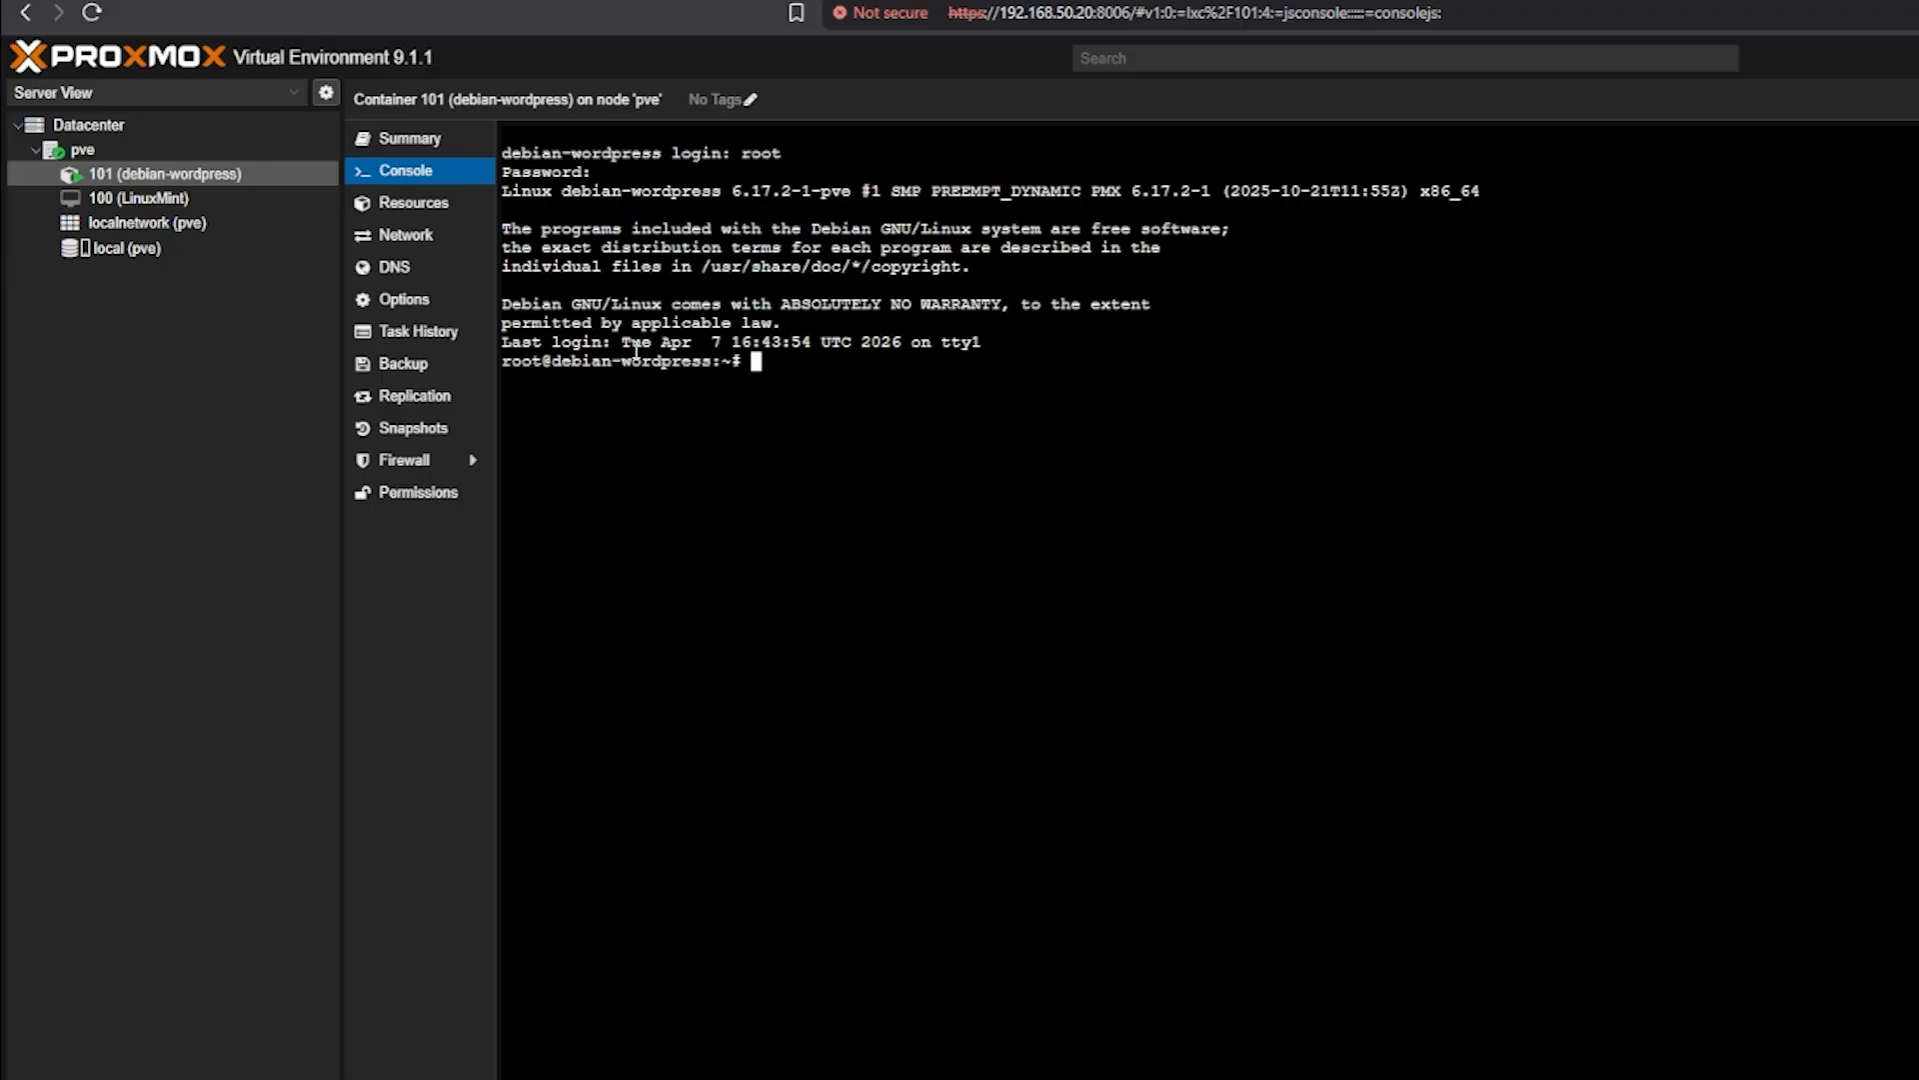
# Attach to container 101 from the node shell with lxc-attach --name 101
pyautogui.click(84, 157)
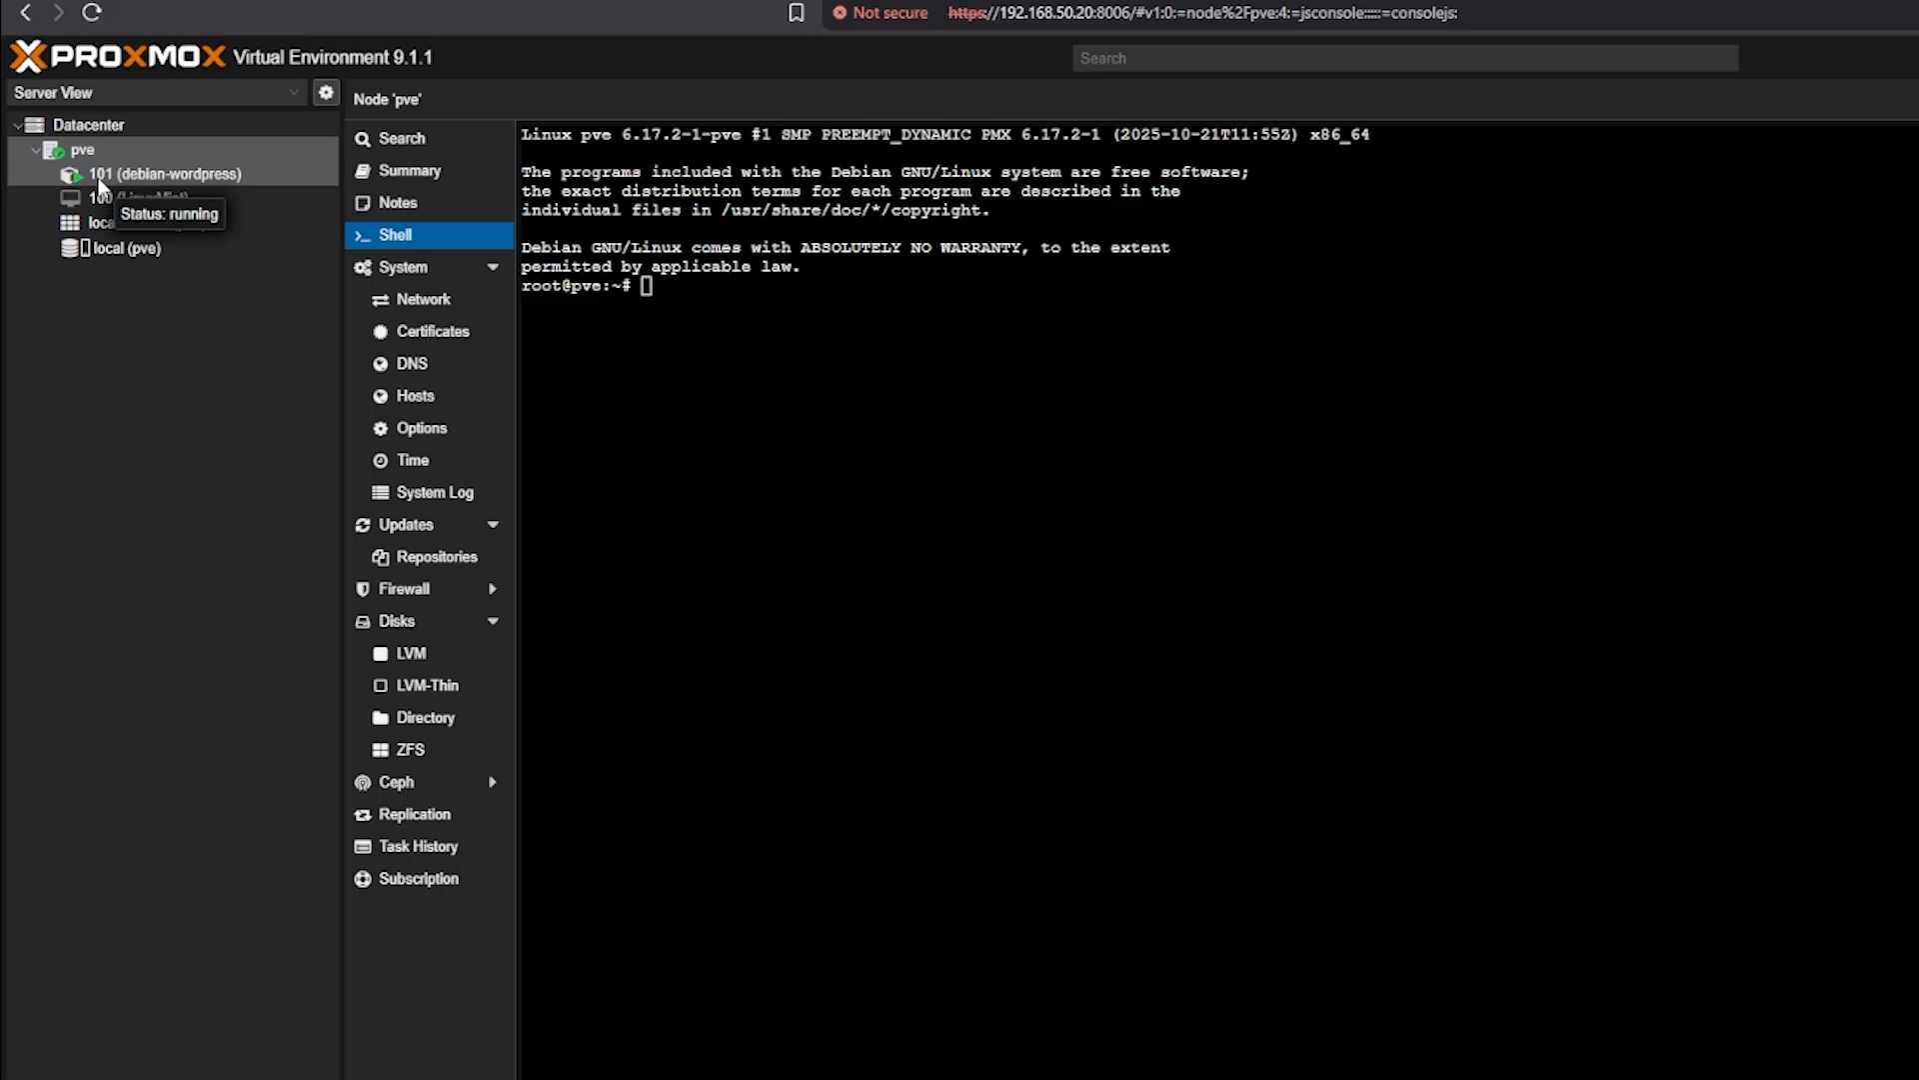
pyautogui.click(713, 305)
pyautogui.write('lx')
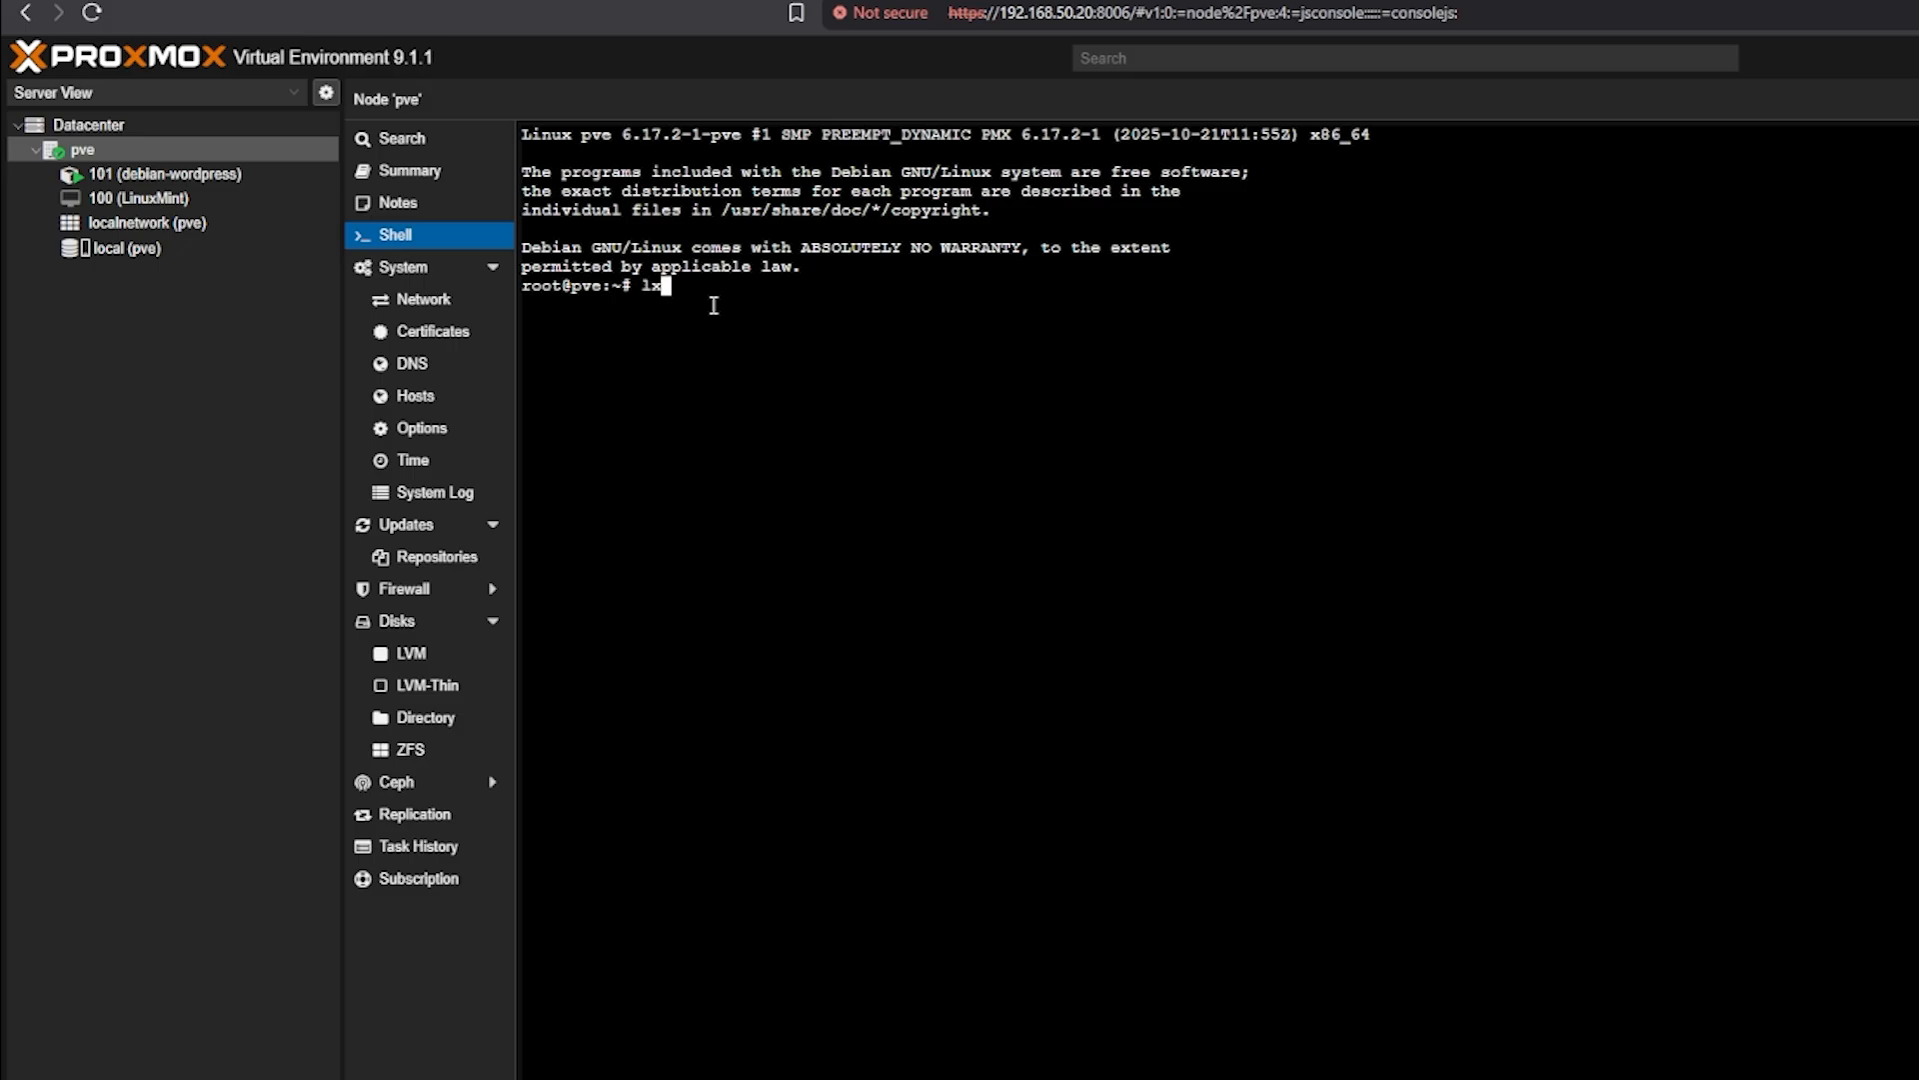
pyautogui.write('c-atta')
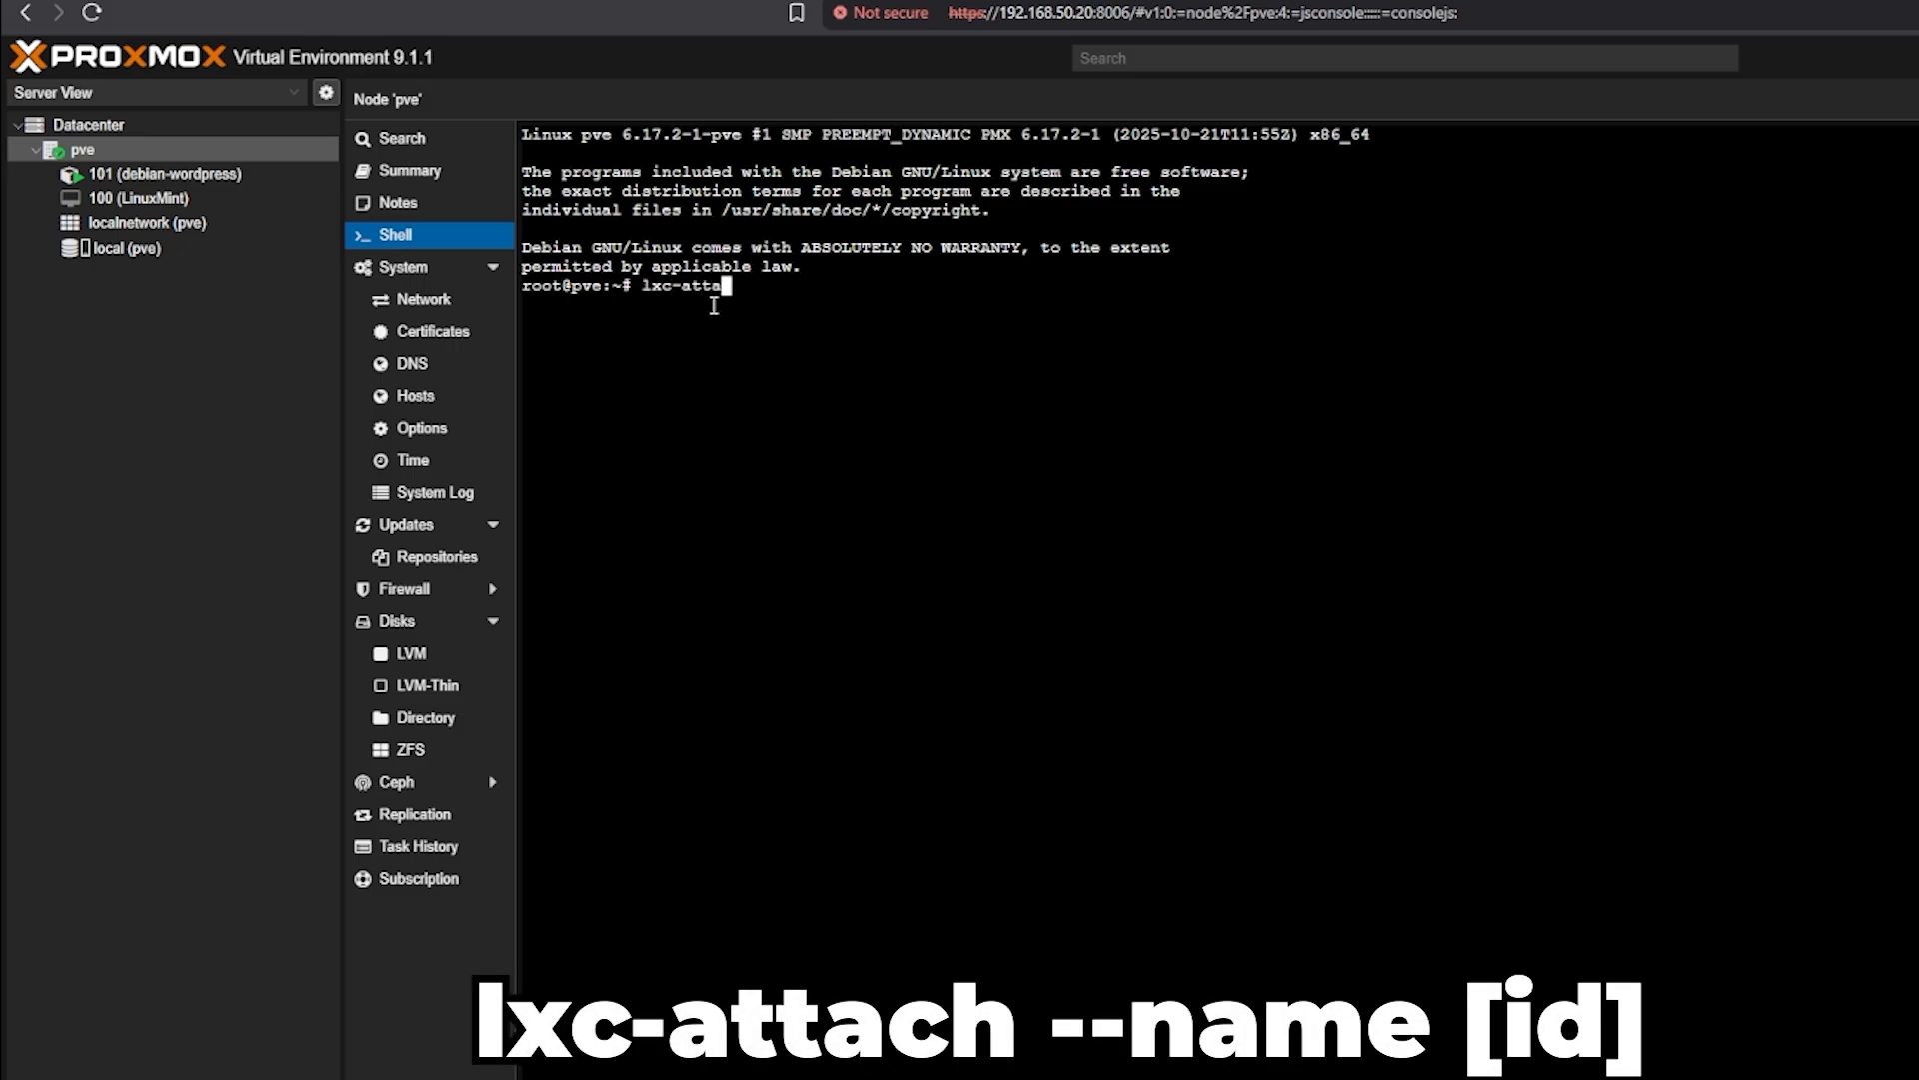
pyautogui.write('ch --name')
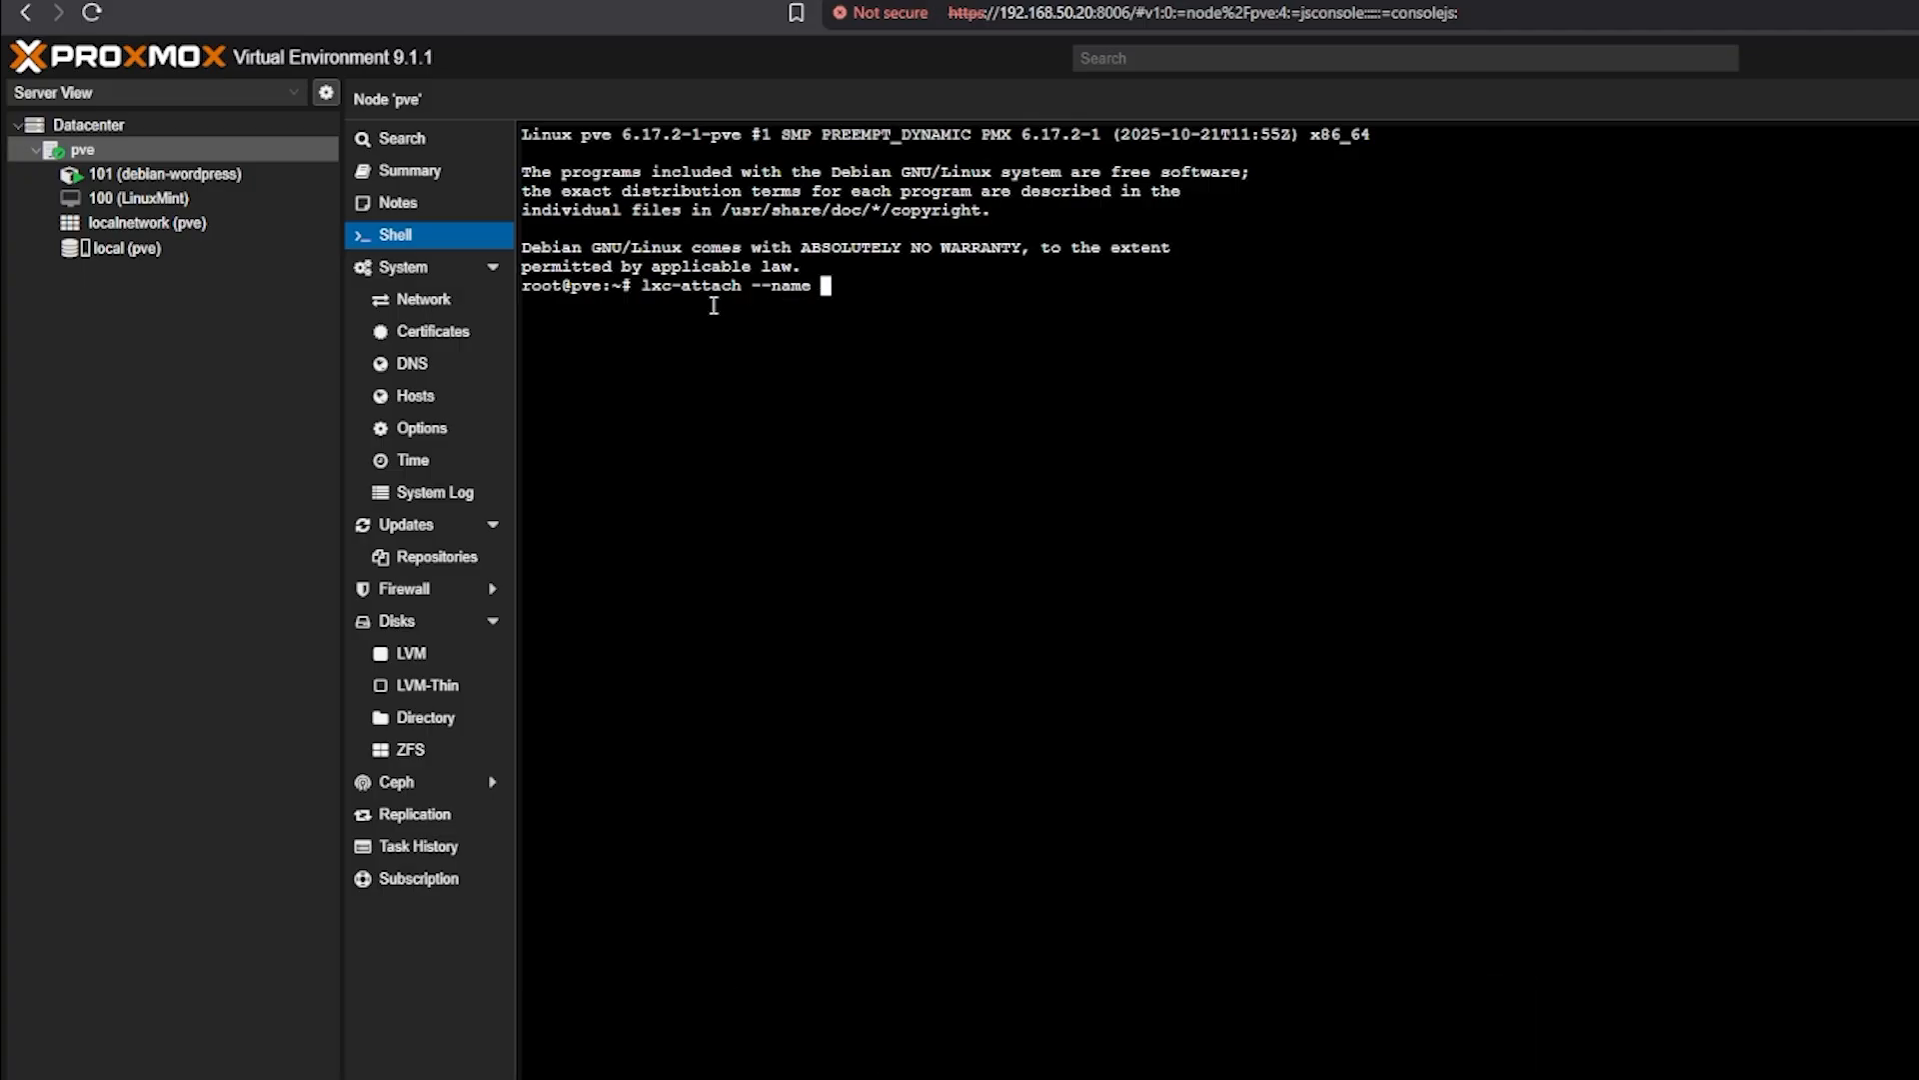
pyautogui.write(' 101')
pyautogui.press('Return')
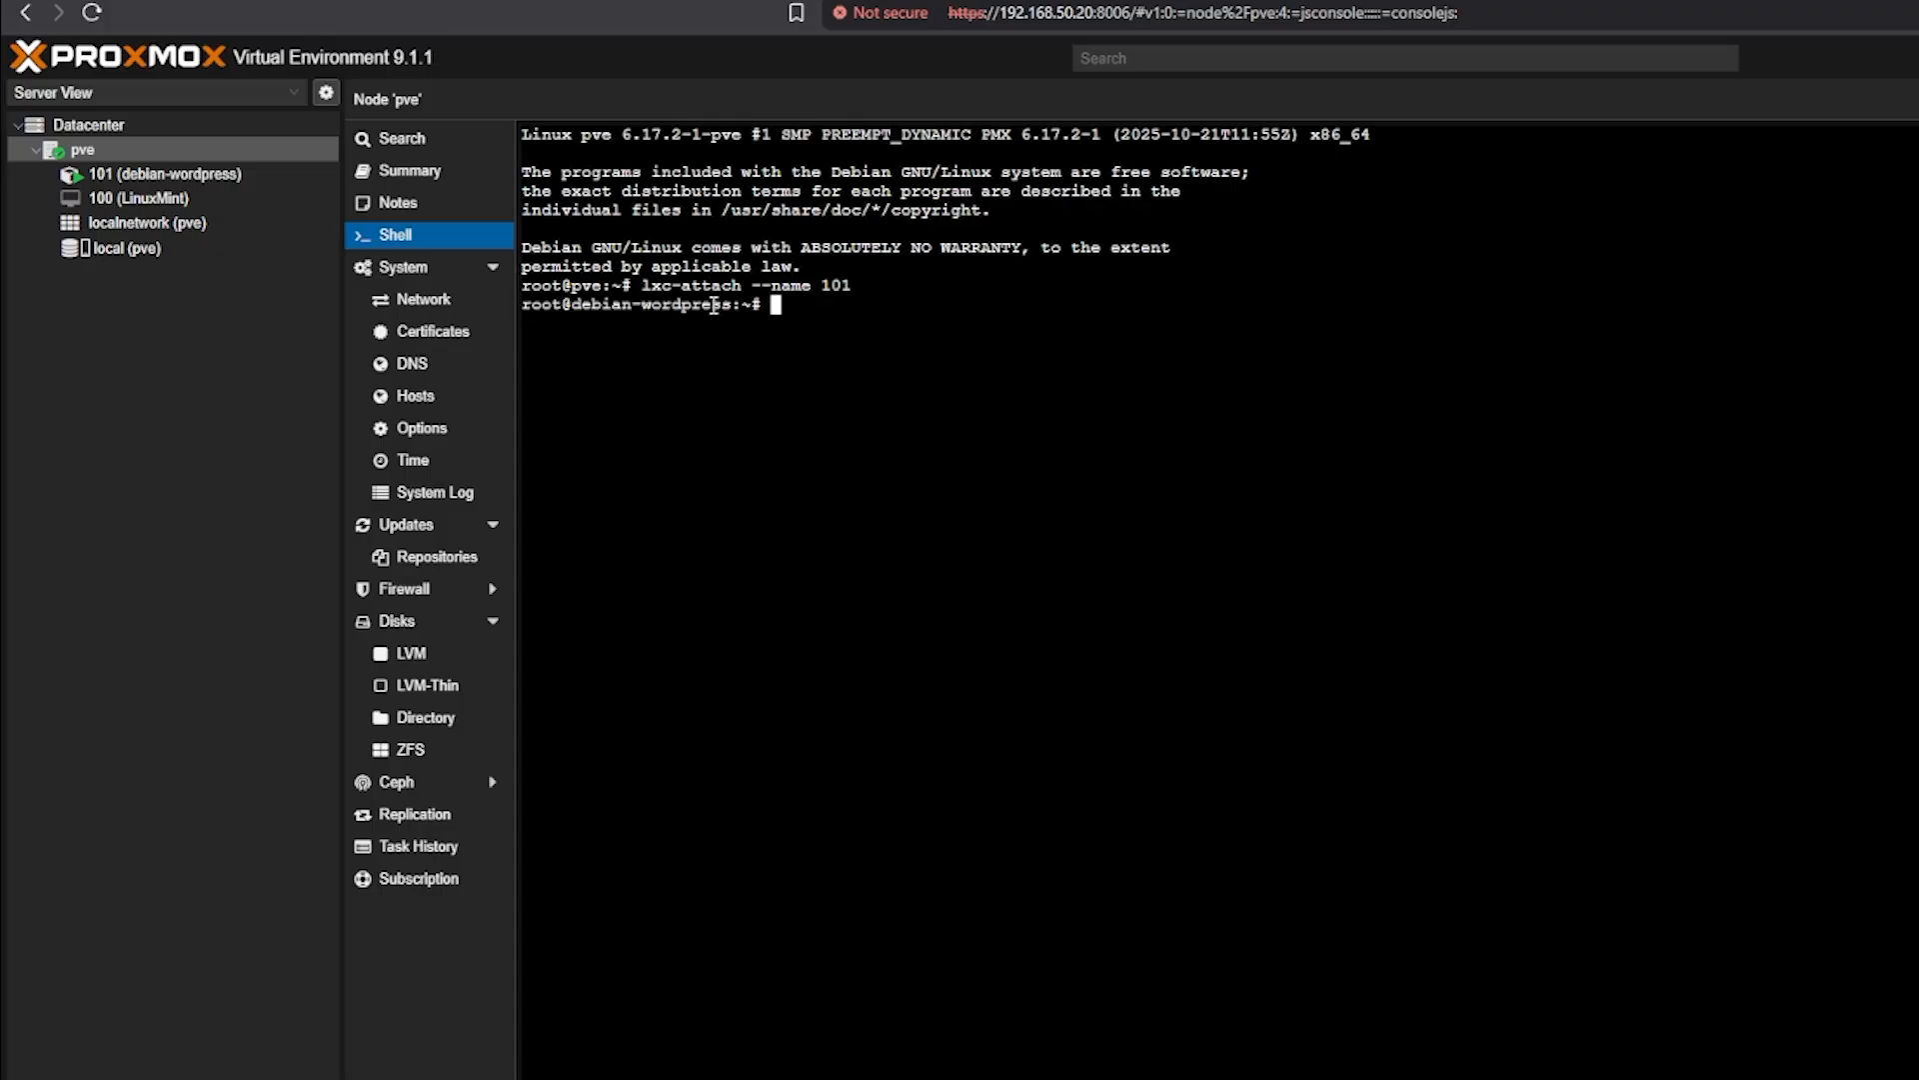
pyautogui.moveTo(570, 286); pyautogui.dragTo(733, 305)
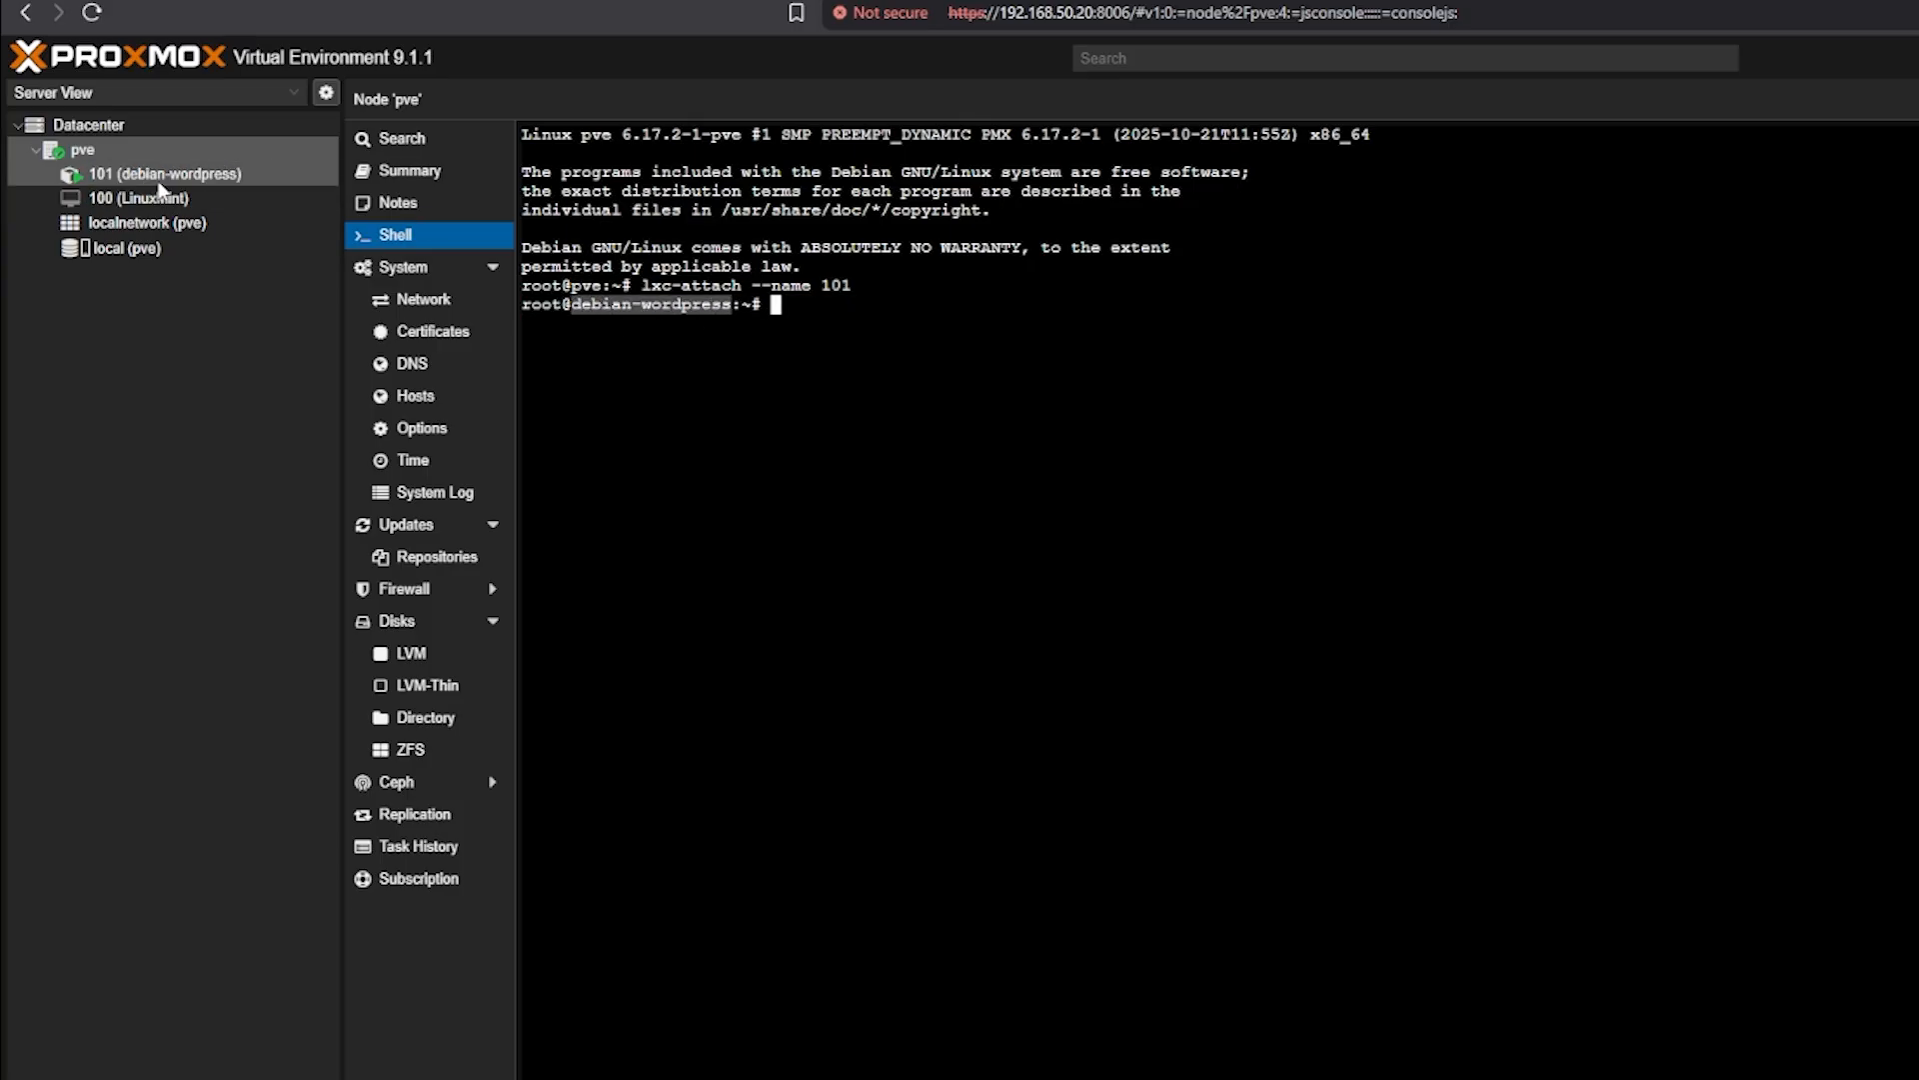
pyautogui.moveTo(571, 306); pyautogui.dragTo(718, 286)
pyautogui.click(665, 278)
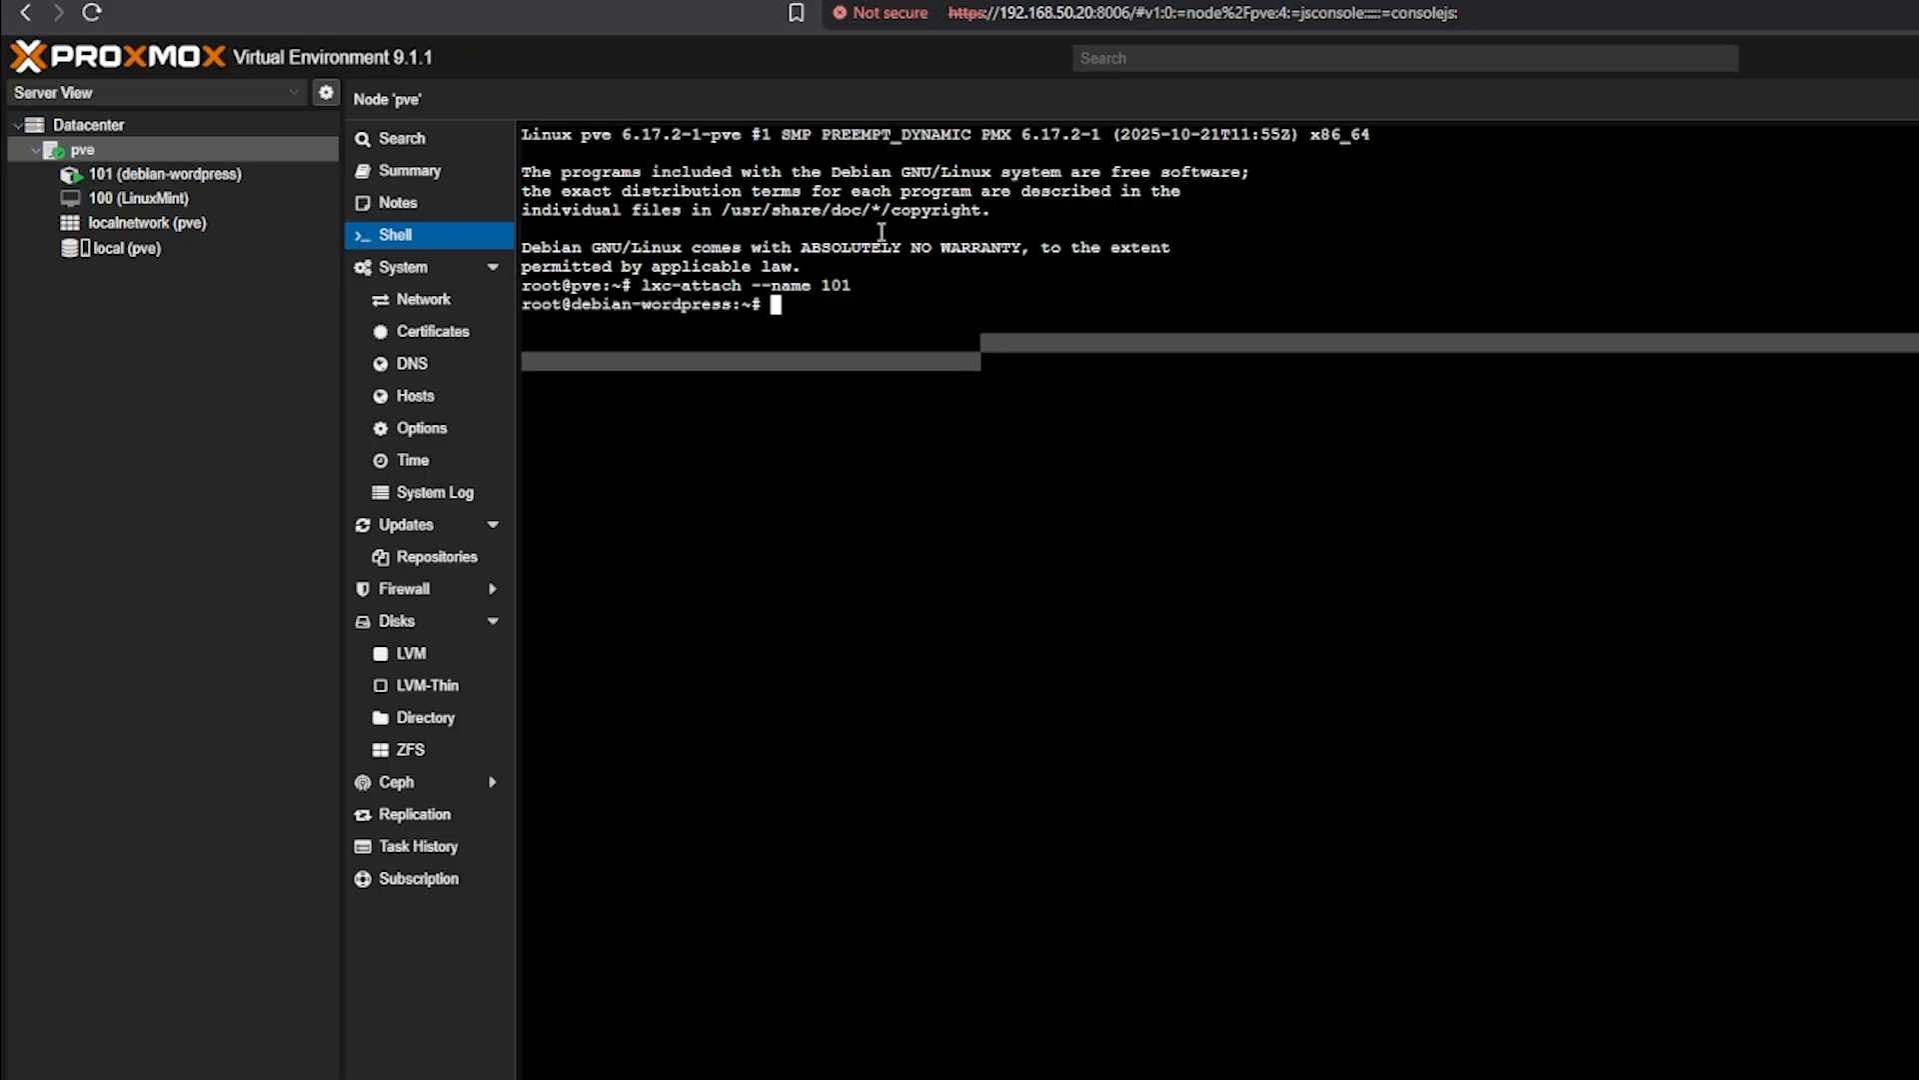
# Run ip addr show to confirm eth0 address 192.168.50.22, then clear the screen
pyautogui.write('ip addr show')
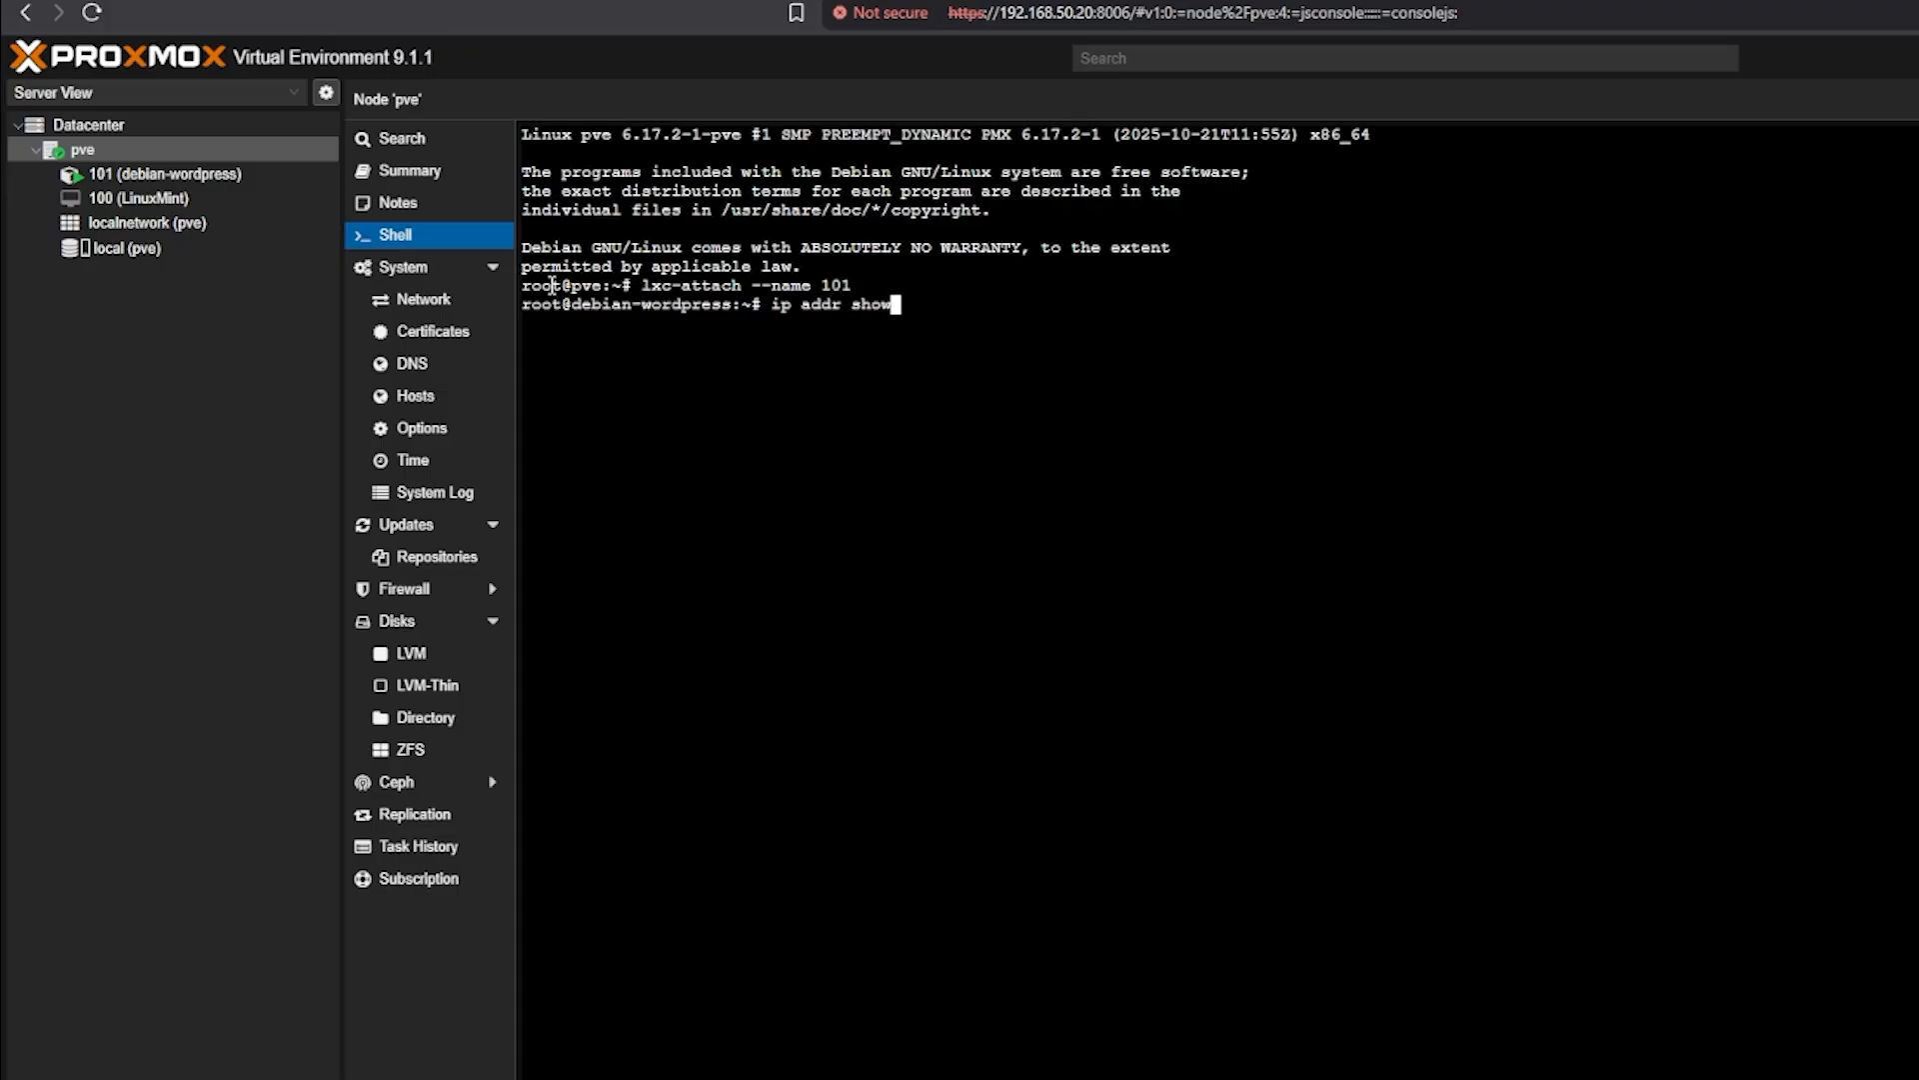
pyautogui.press('Return')
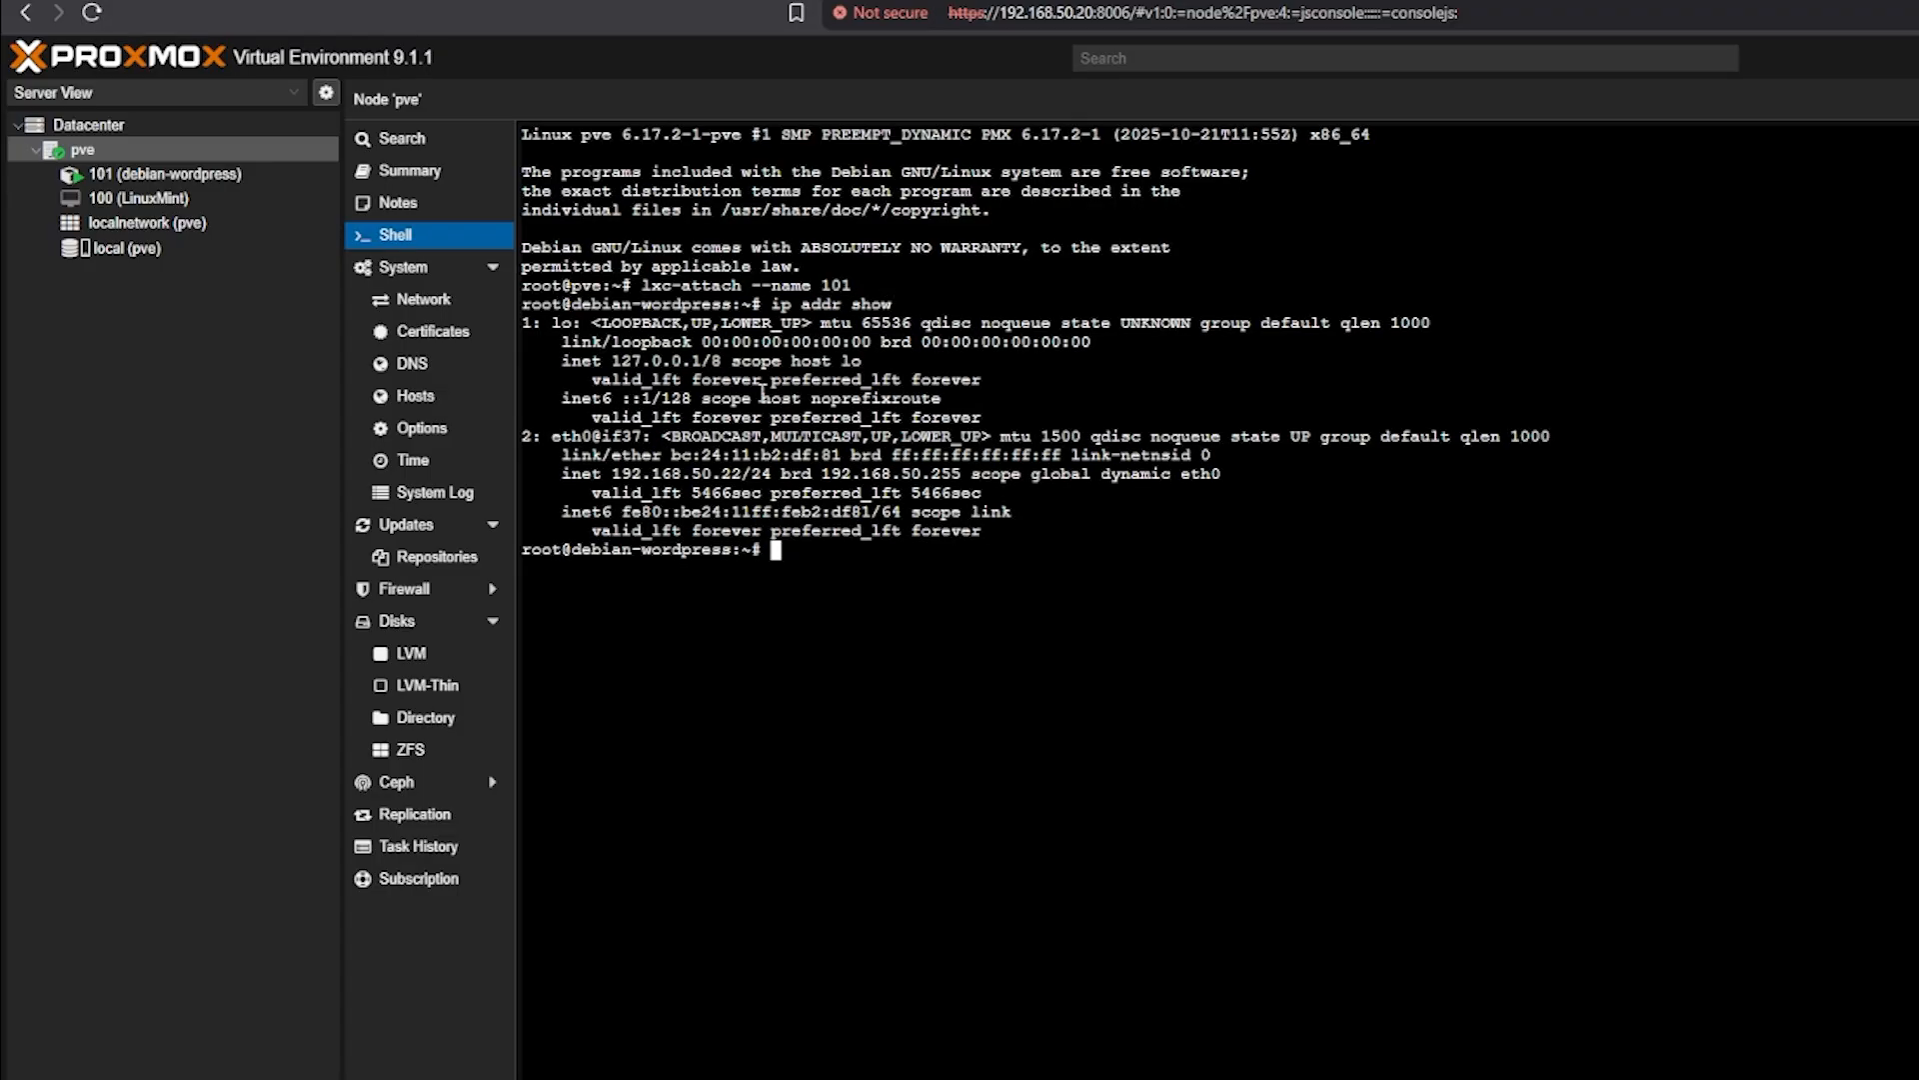
pyautogui.moveTo(603, 473); pyautogui.dragTo(739, 475)
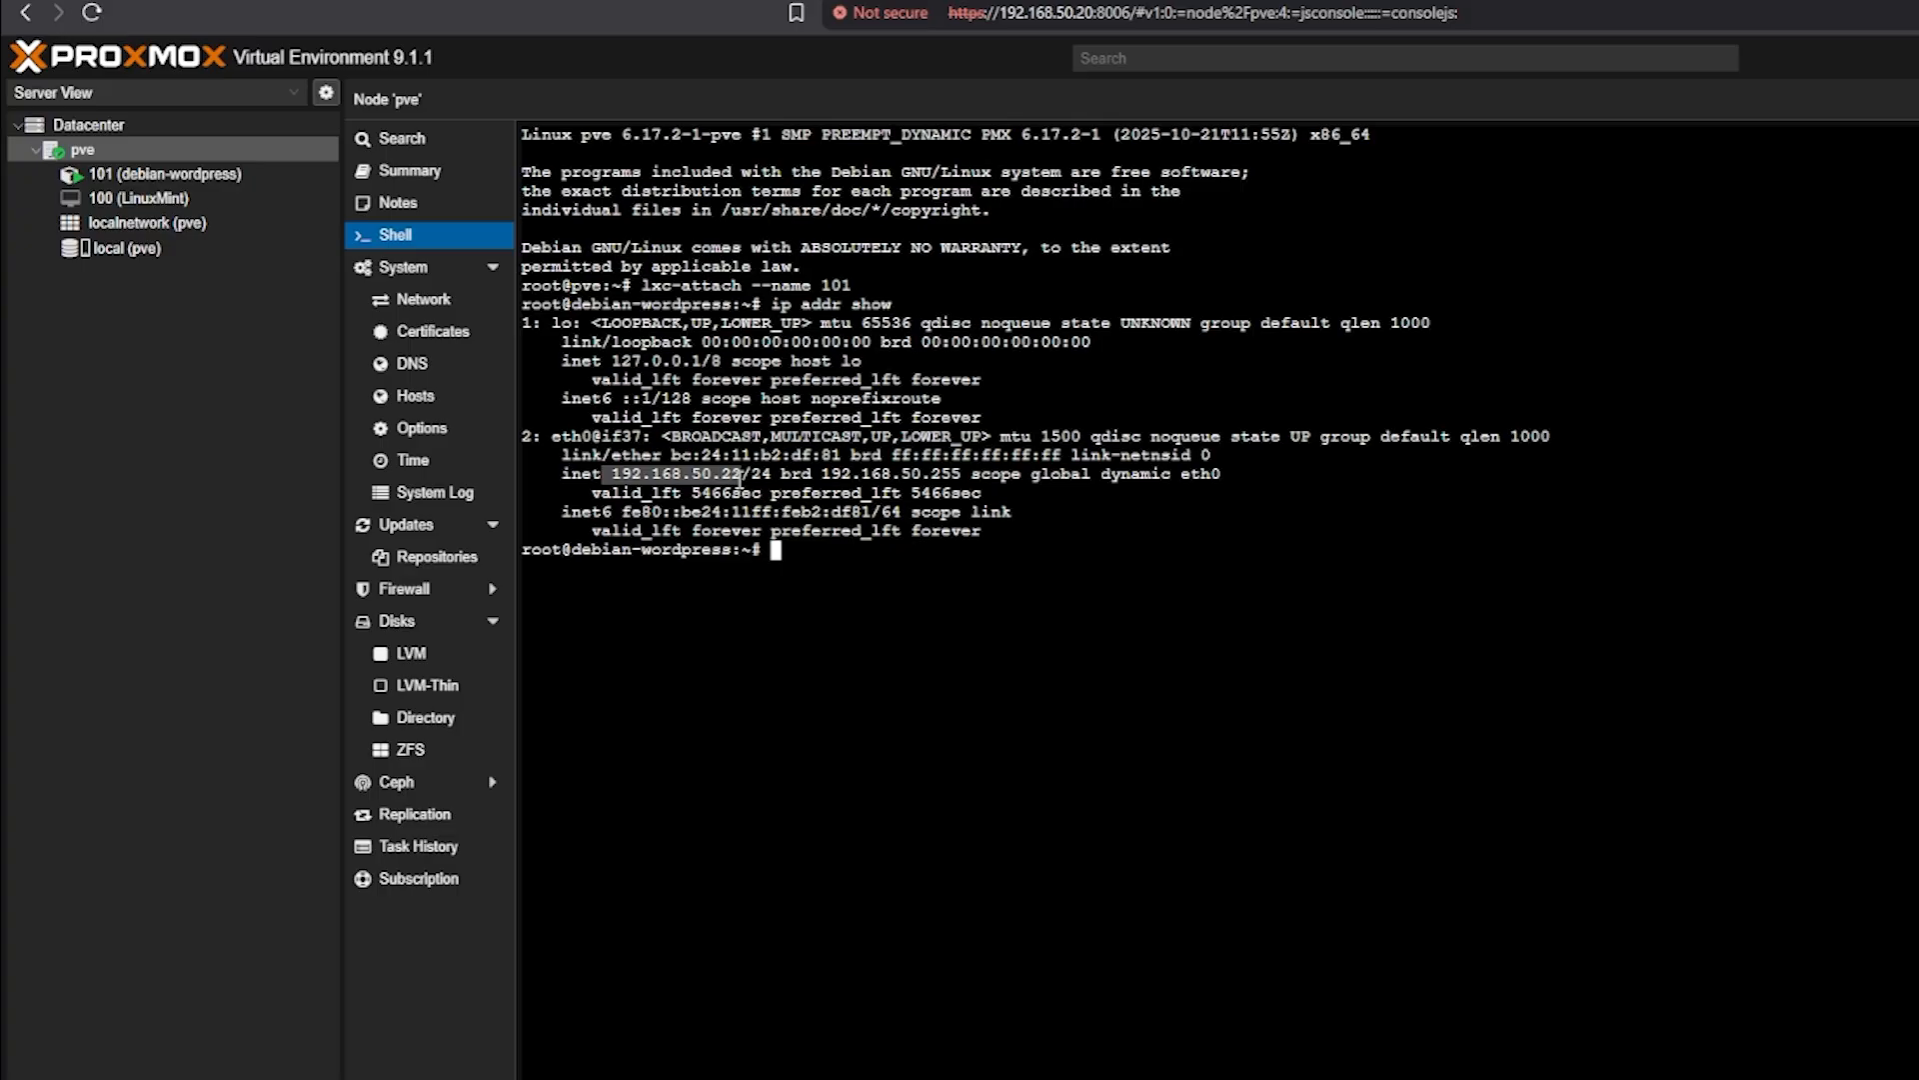
pyautogui.click(693, 464)
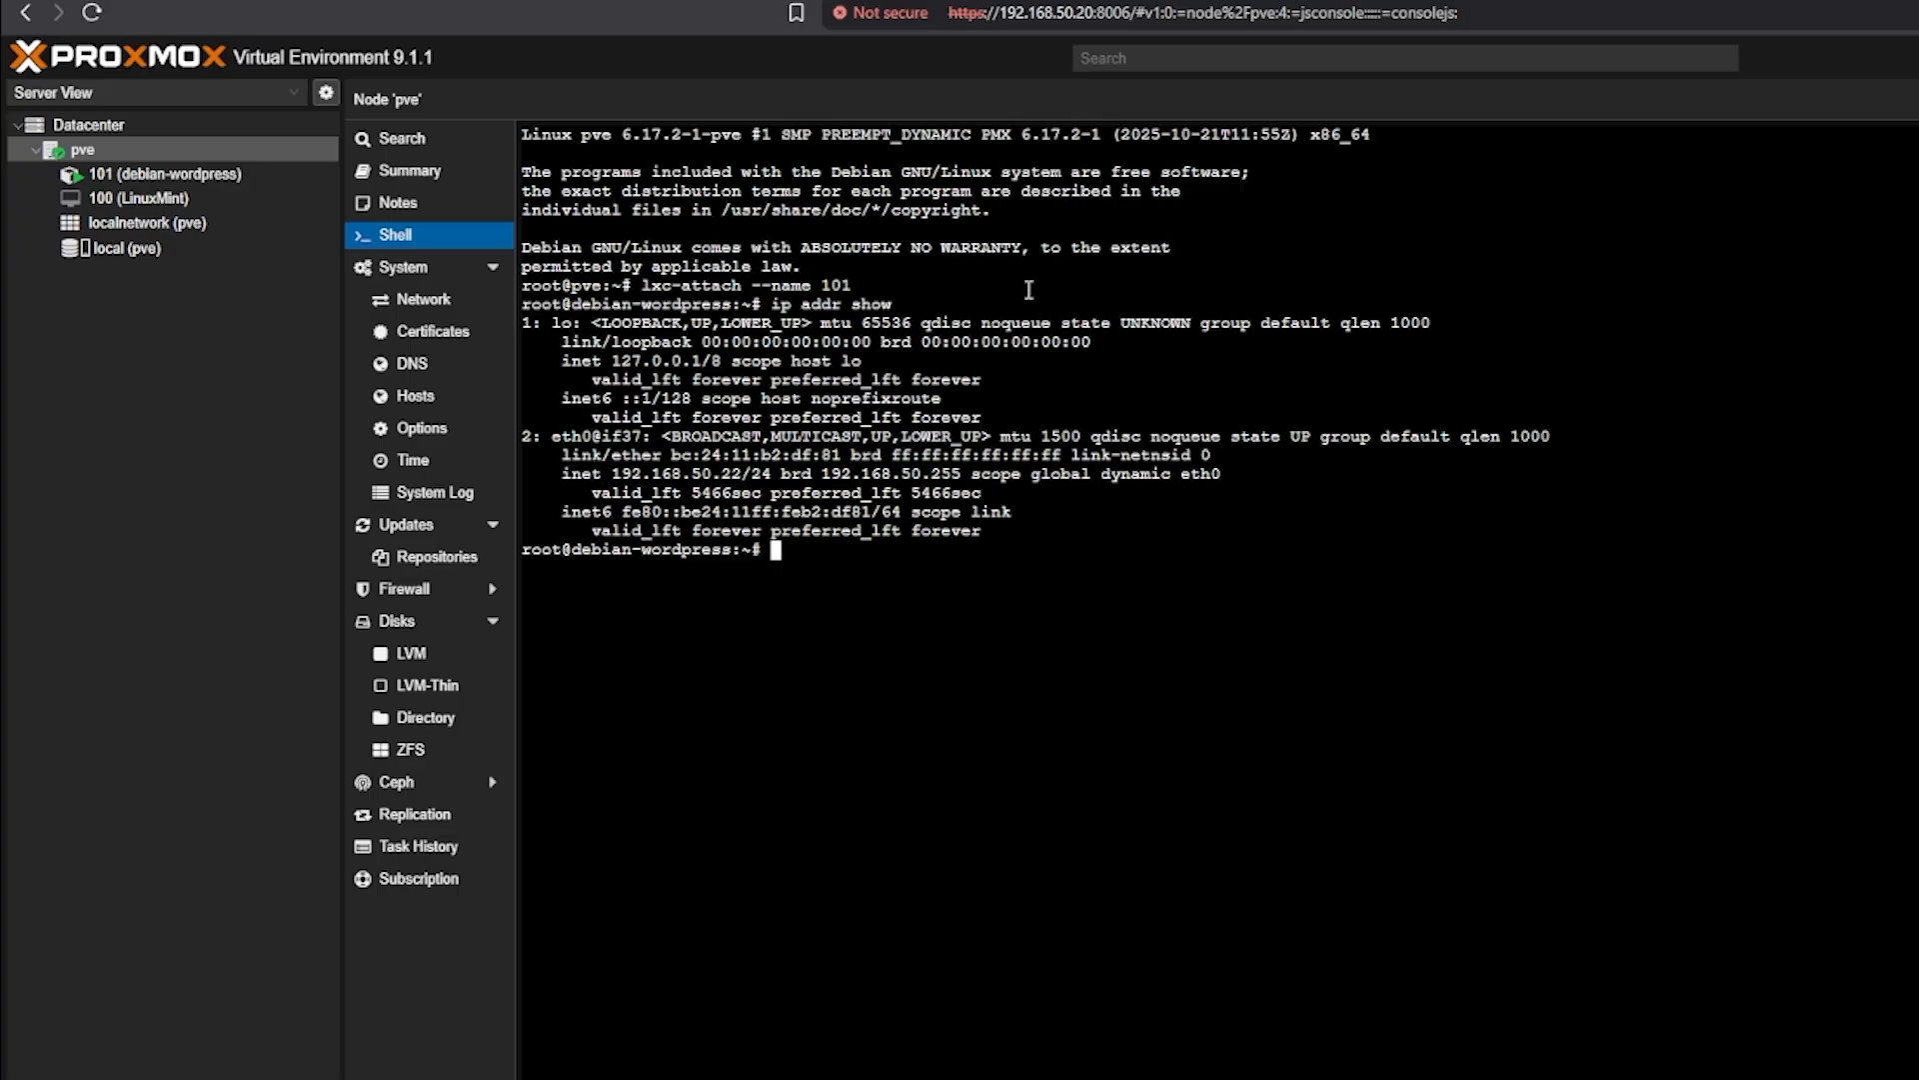
pyautogui.write('clear')
pyautogui.press('Return')
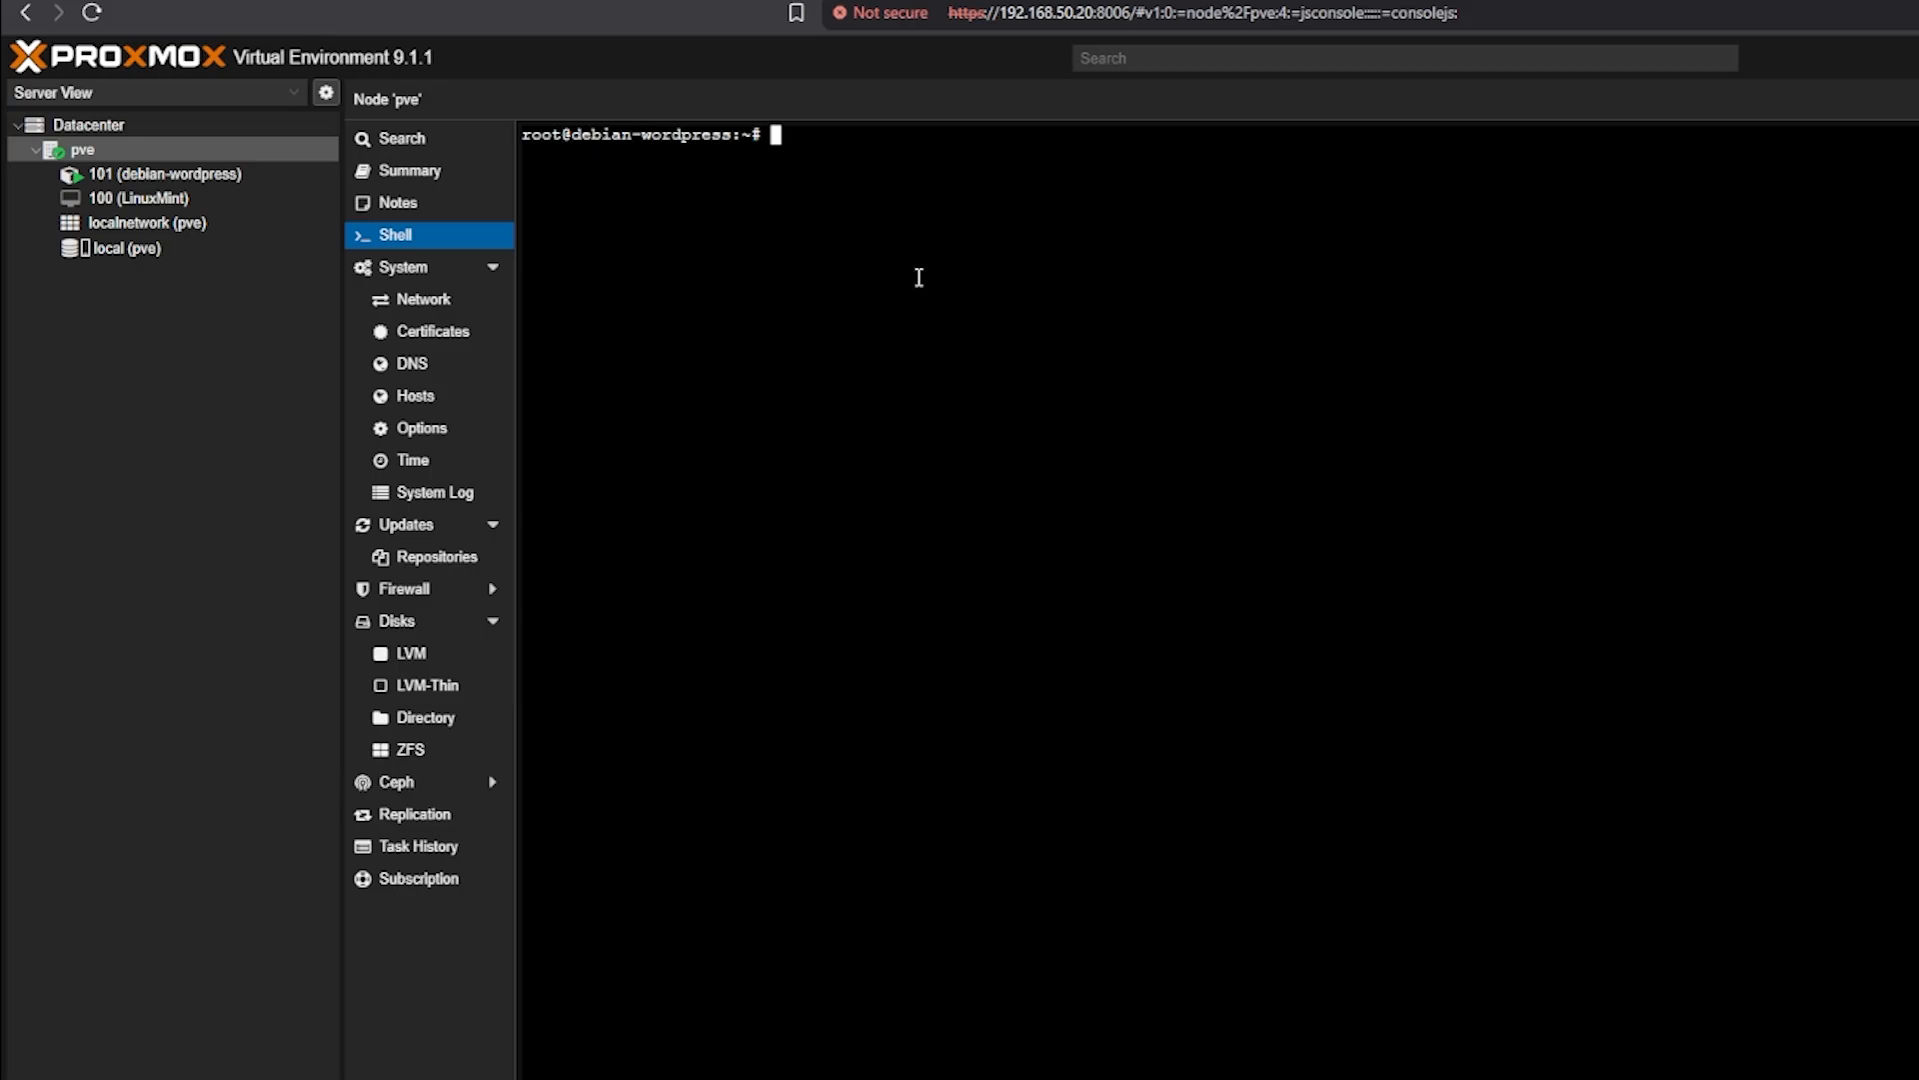
# Uncomment PermitRootLogin in /etc/ssh/sshd_config, change prohibit-password to yes, and save the file
pyautogui.write('nano /etc')
pyautogui.write('/ssh/s')
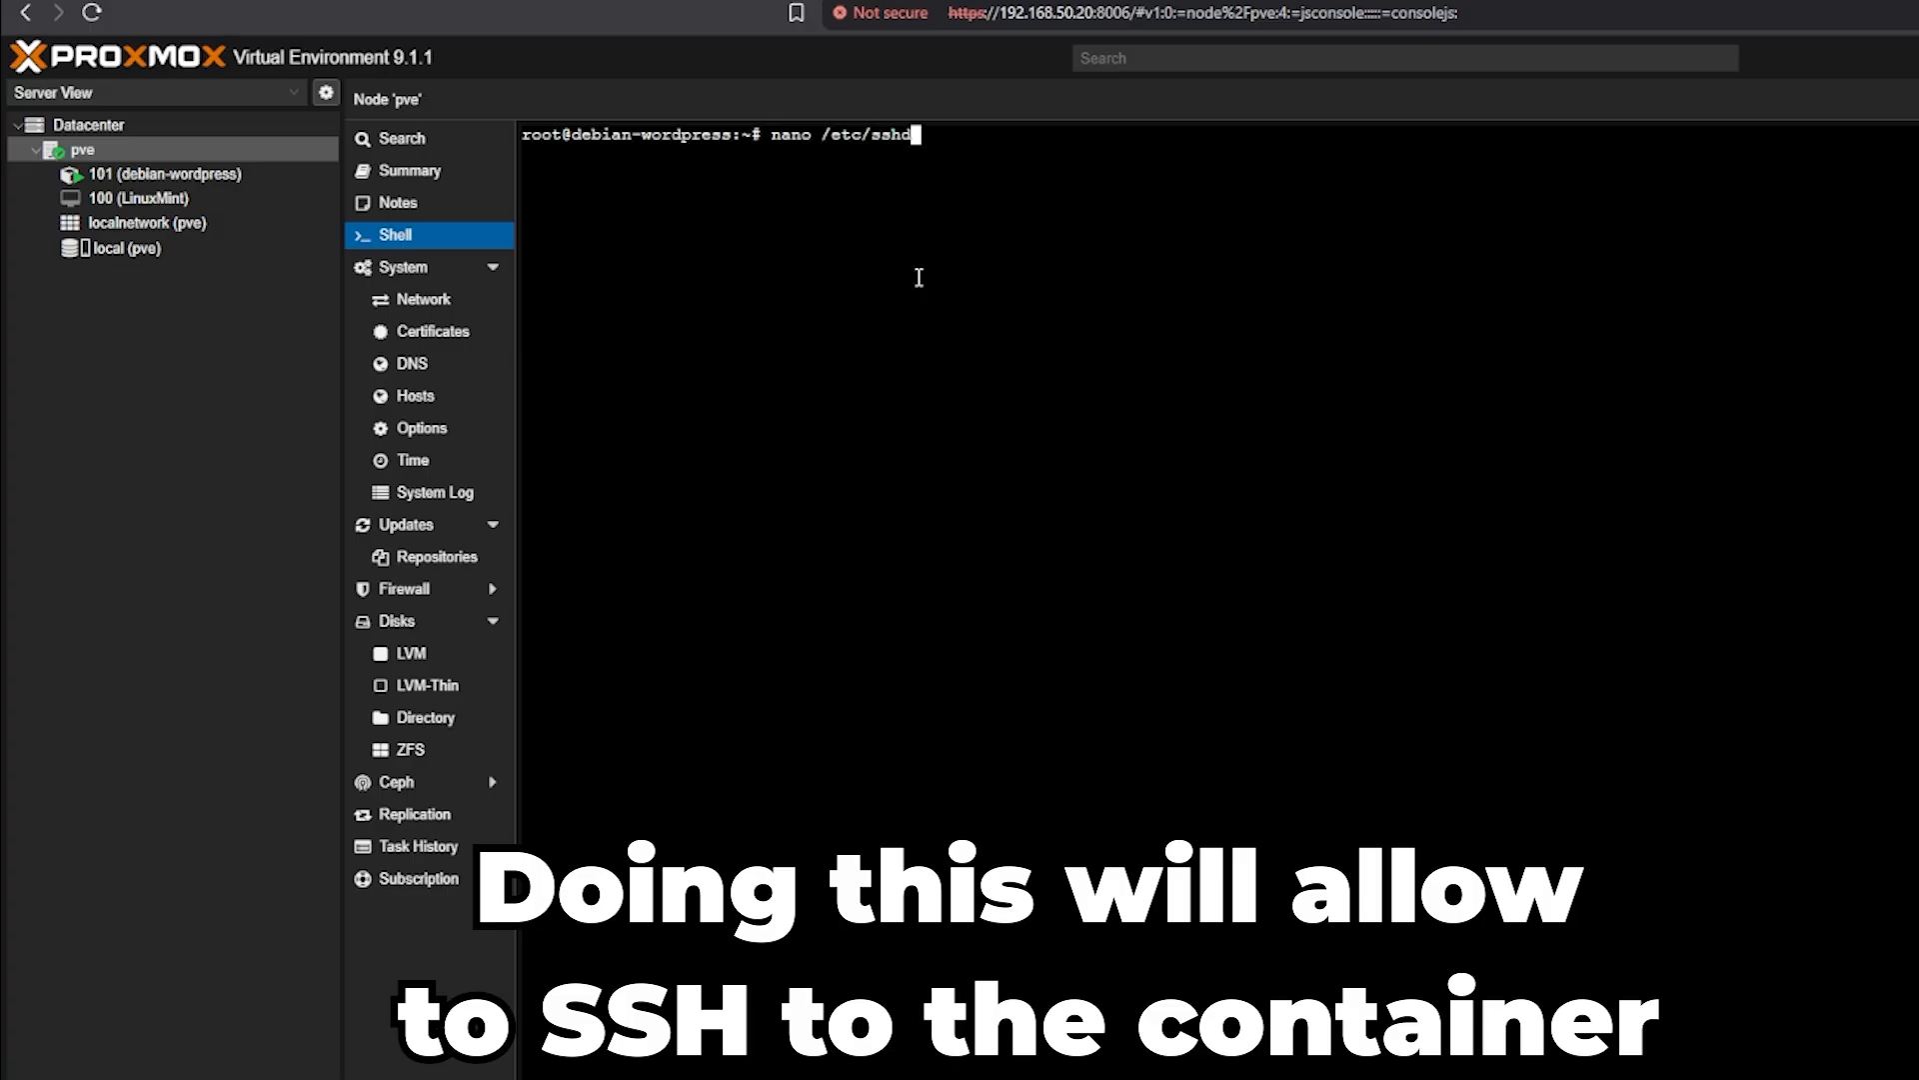
pyautogui.write('shd')
pyautogui.press('Tab')
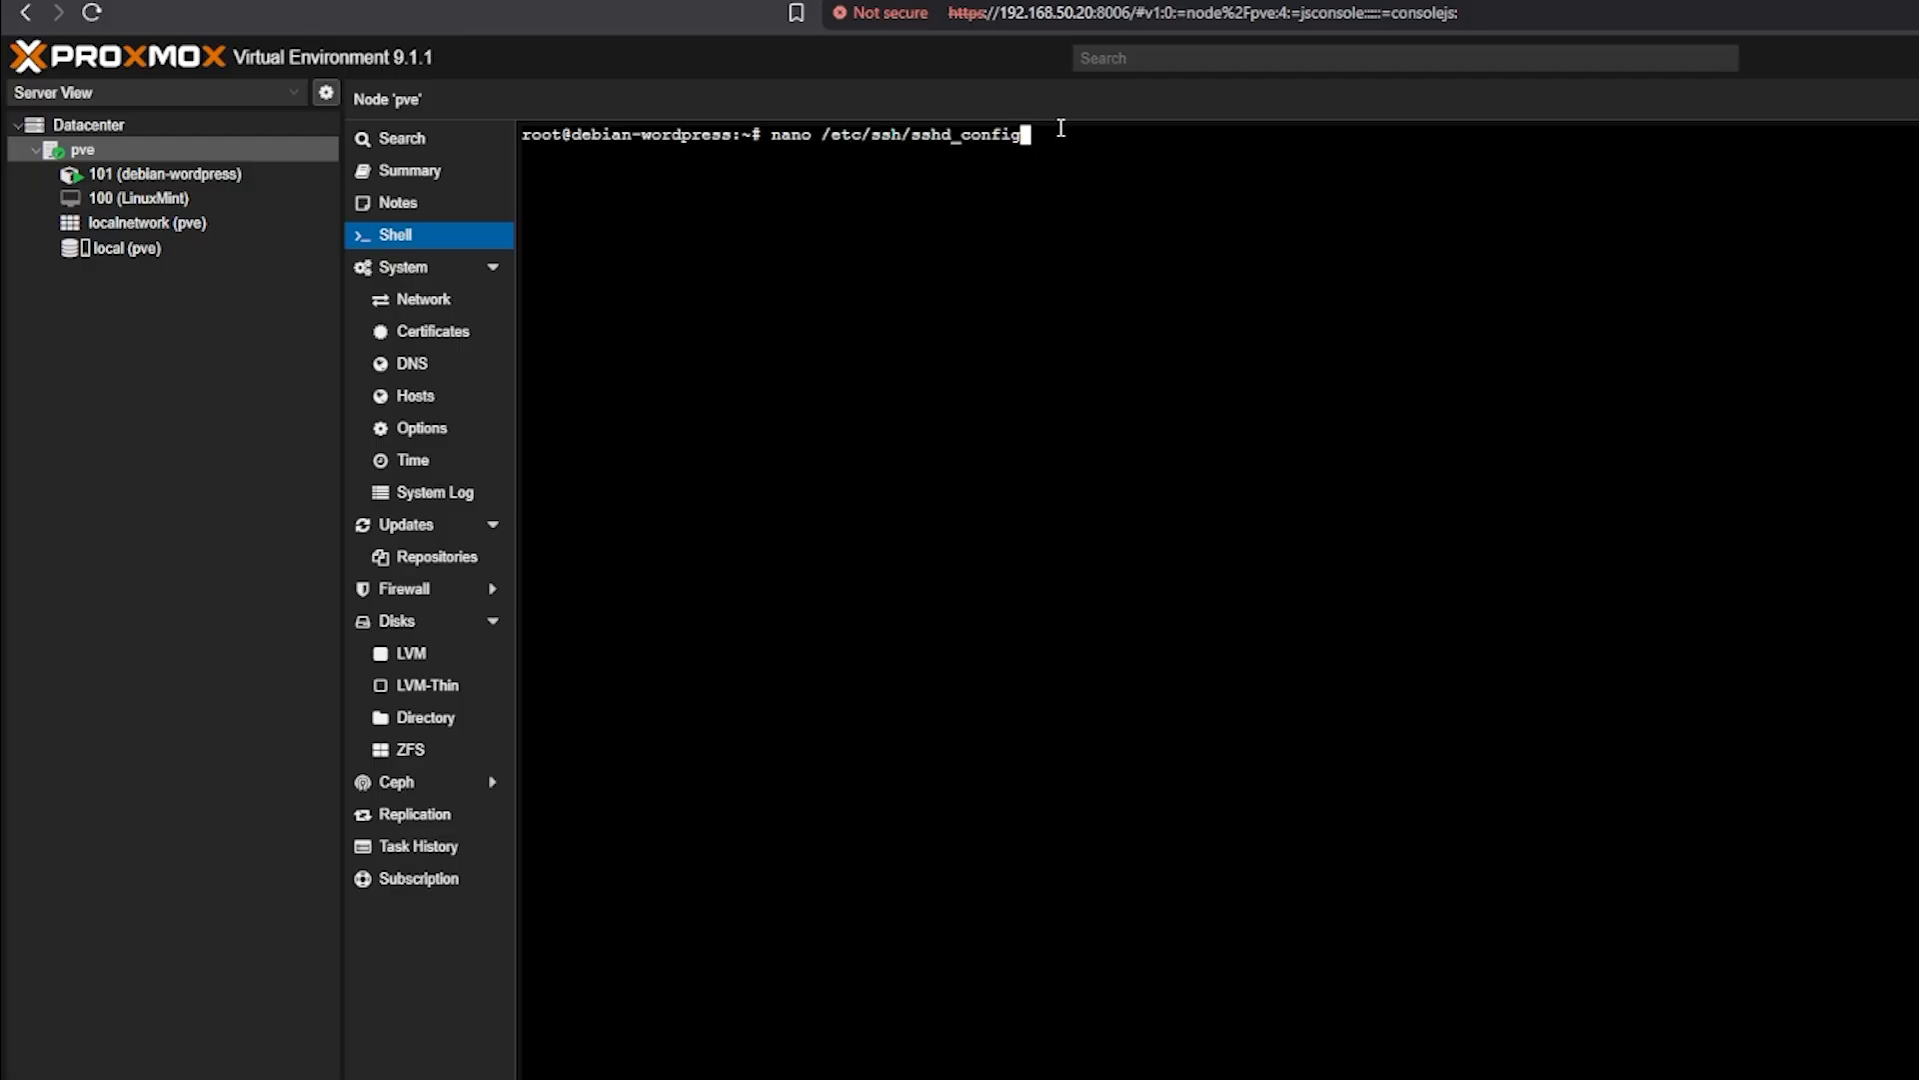
pyautogui.press('Return')
pyautogui.press('Down')
pyautogui.press('Down')
pyautogui.press('Down')
pyautogui.press('Down')
pyautogui.press('Down')
pyautogui.press('Down')
pyautogui.press('Down')
pyautogui.press('Down')
pyautogui.press('Down')
pyautogui.press('Down')
pyautogui.press('Down')
pyautogui.press('Down')
pyautogui.press('Down')
pyautogui.press('Down')
pyautogui.press('Down')
pyautogui.press('Down')
pyautogui.press('Down')
pyautogui.press('Down')
pyautogui.press('Down')
pyautogui.press('Down')
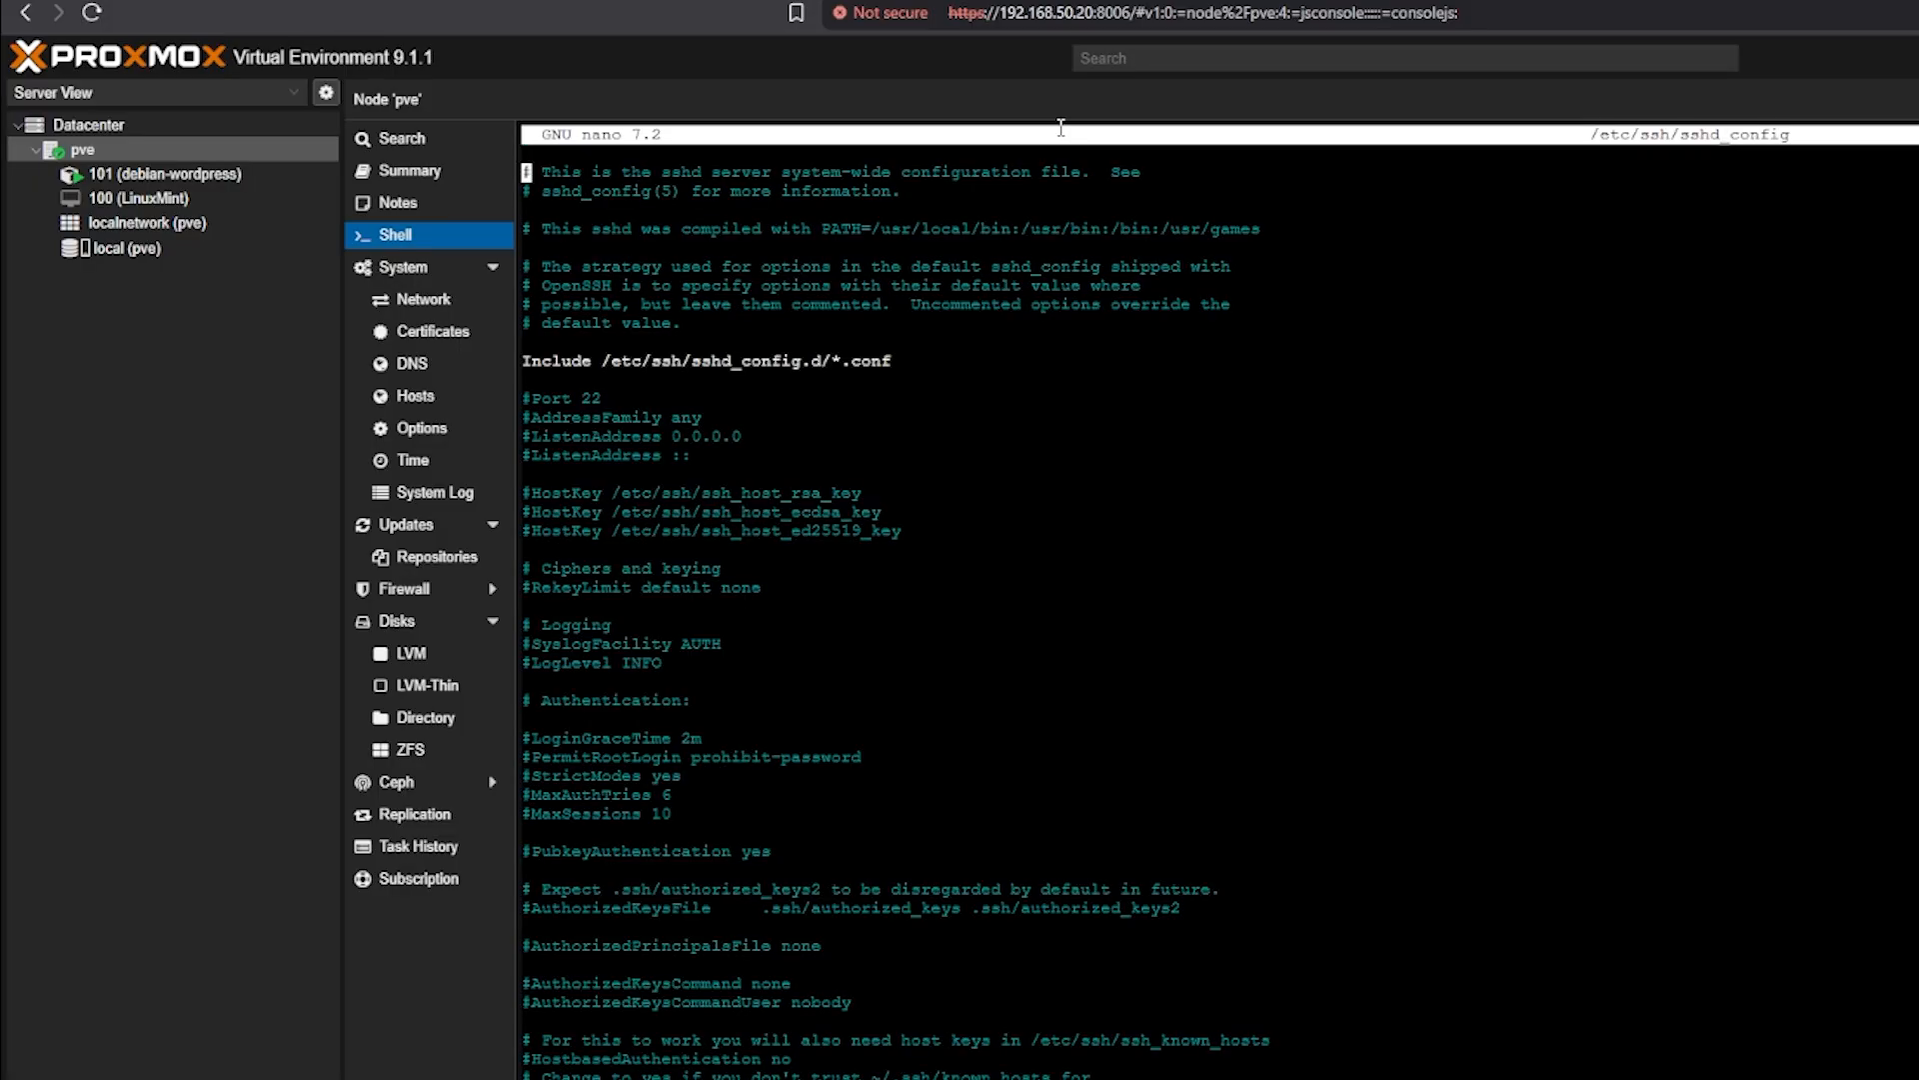
pyautogui.press('Down')
pyautogui.press('Down')
pyautogui.press('Down')
pyautogui.press('Down')
pyautogui.press('Down')
pyautogui.press('Down')
pyautogui.press('Down')
pyautogui.press('Down')
pyautogui.press('Down')
pyautogui.press('Up')
pyautogui.press('Up')
pyautogui.press('Down')
pyautogui.press('Down')
pyautogui.press('Down')
pyautogui.press('Right')
pyautogui.press('BackSpace')
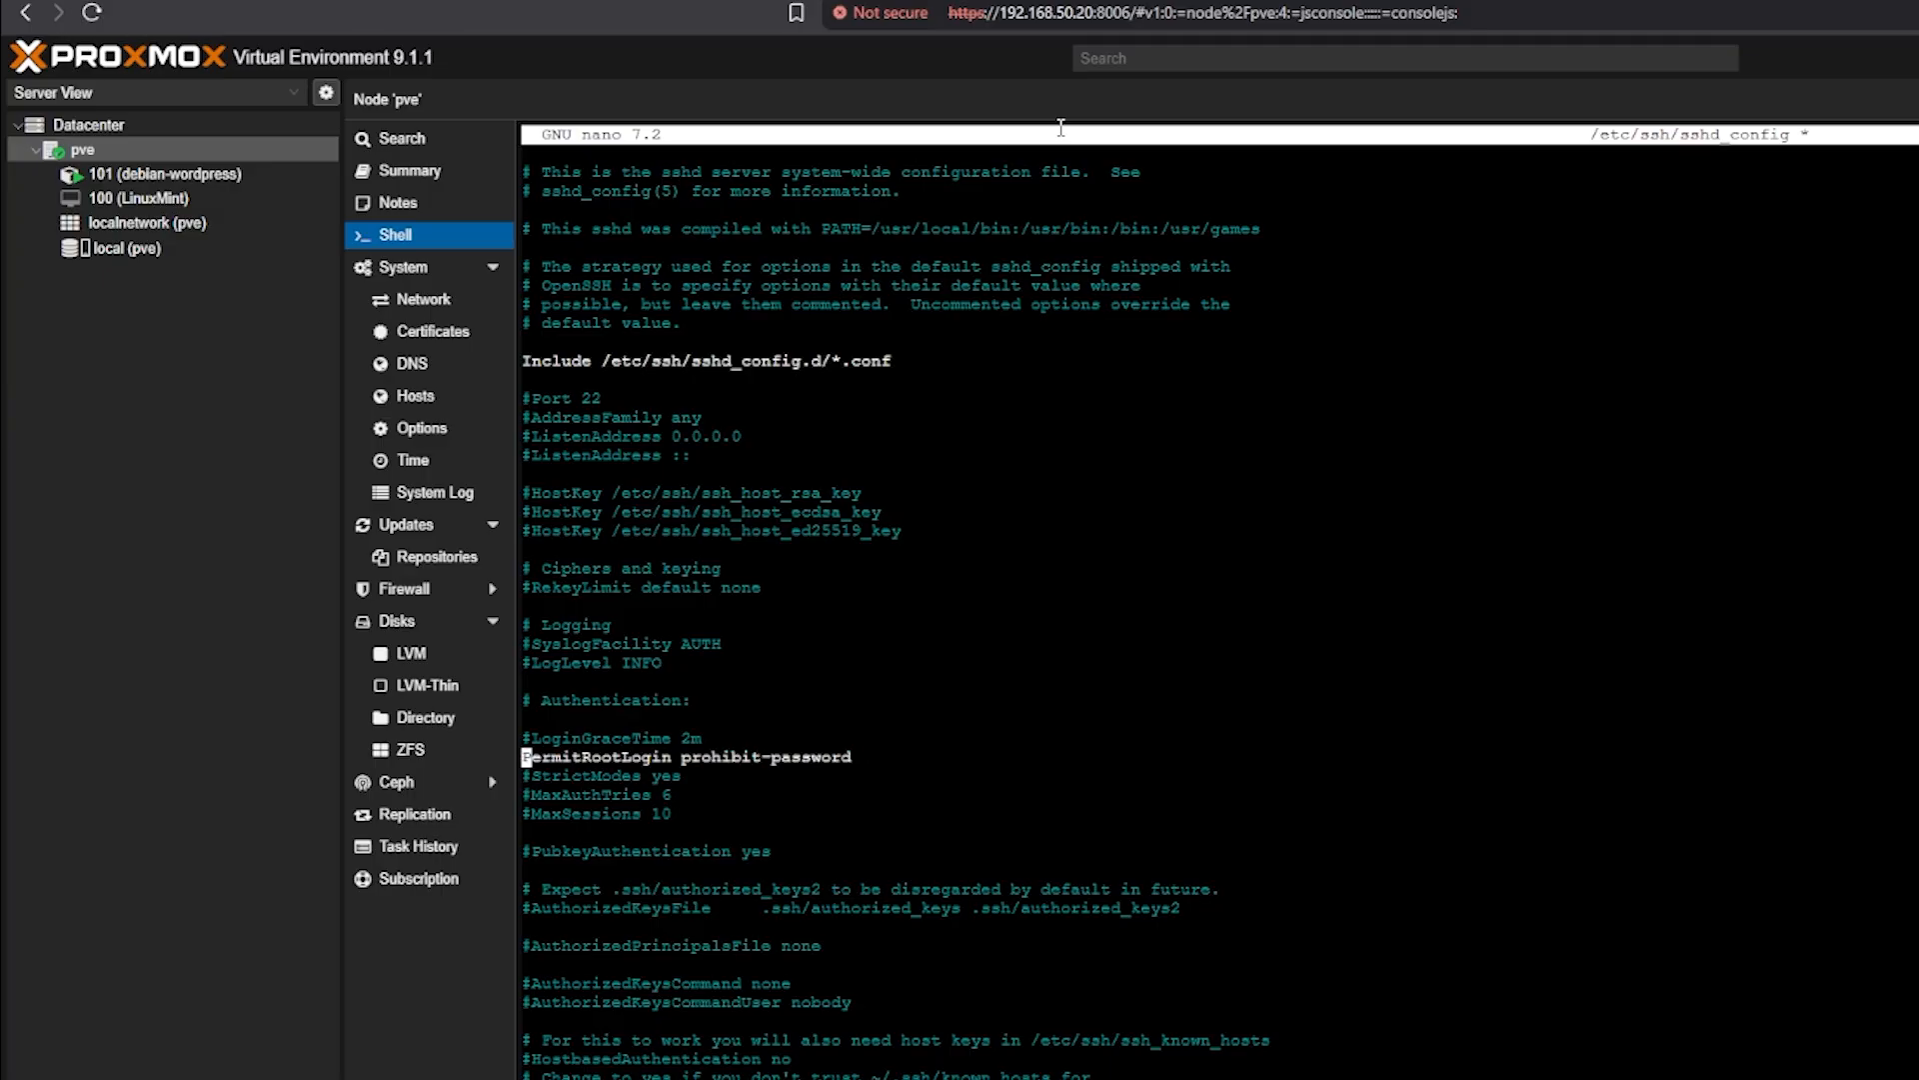
pyautogui.hotkey('ctrl', 'Right')
pyautogui.hotkey('ctrl', 'Right')
pyautogui.hotkey('ctrl', 'Right')
pyautogui.press('Left')
pyautogui.press('Left')
pyautogui.press('BackSpace')
pyautogui.press('BackSpace')
pyautogui.press('BackSpace')
pyautogui.press('BackSpace')
pyautogui.press('BackSpace')
pyautogui.press('BackSpace')
pyautogui.press('BackSpace')
pyautogui.press('BackSpace')
pyautogui.press('BackSpace')
pyautogui.press('BackSpace')
pyautogui.press('BackSpace')
pyautogui.press('BackSpace')
pyautogui.press('BackSpace')
pyautogui.press('BackSpace')
pyautogui.press('BackSpace')
pyautogui.press('BackSpace')
pyautogui.press('BackSpace')
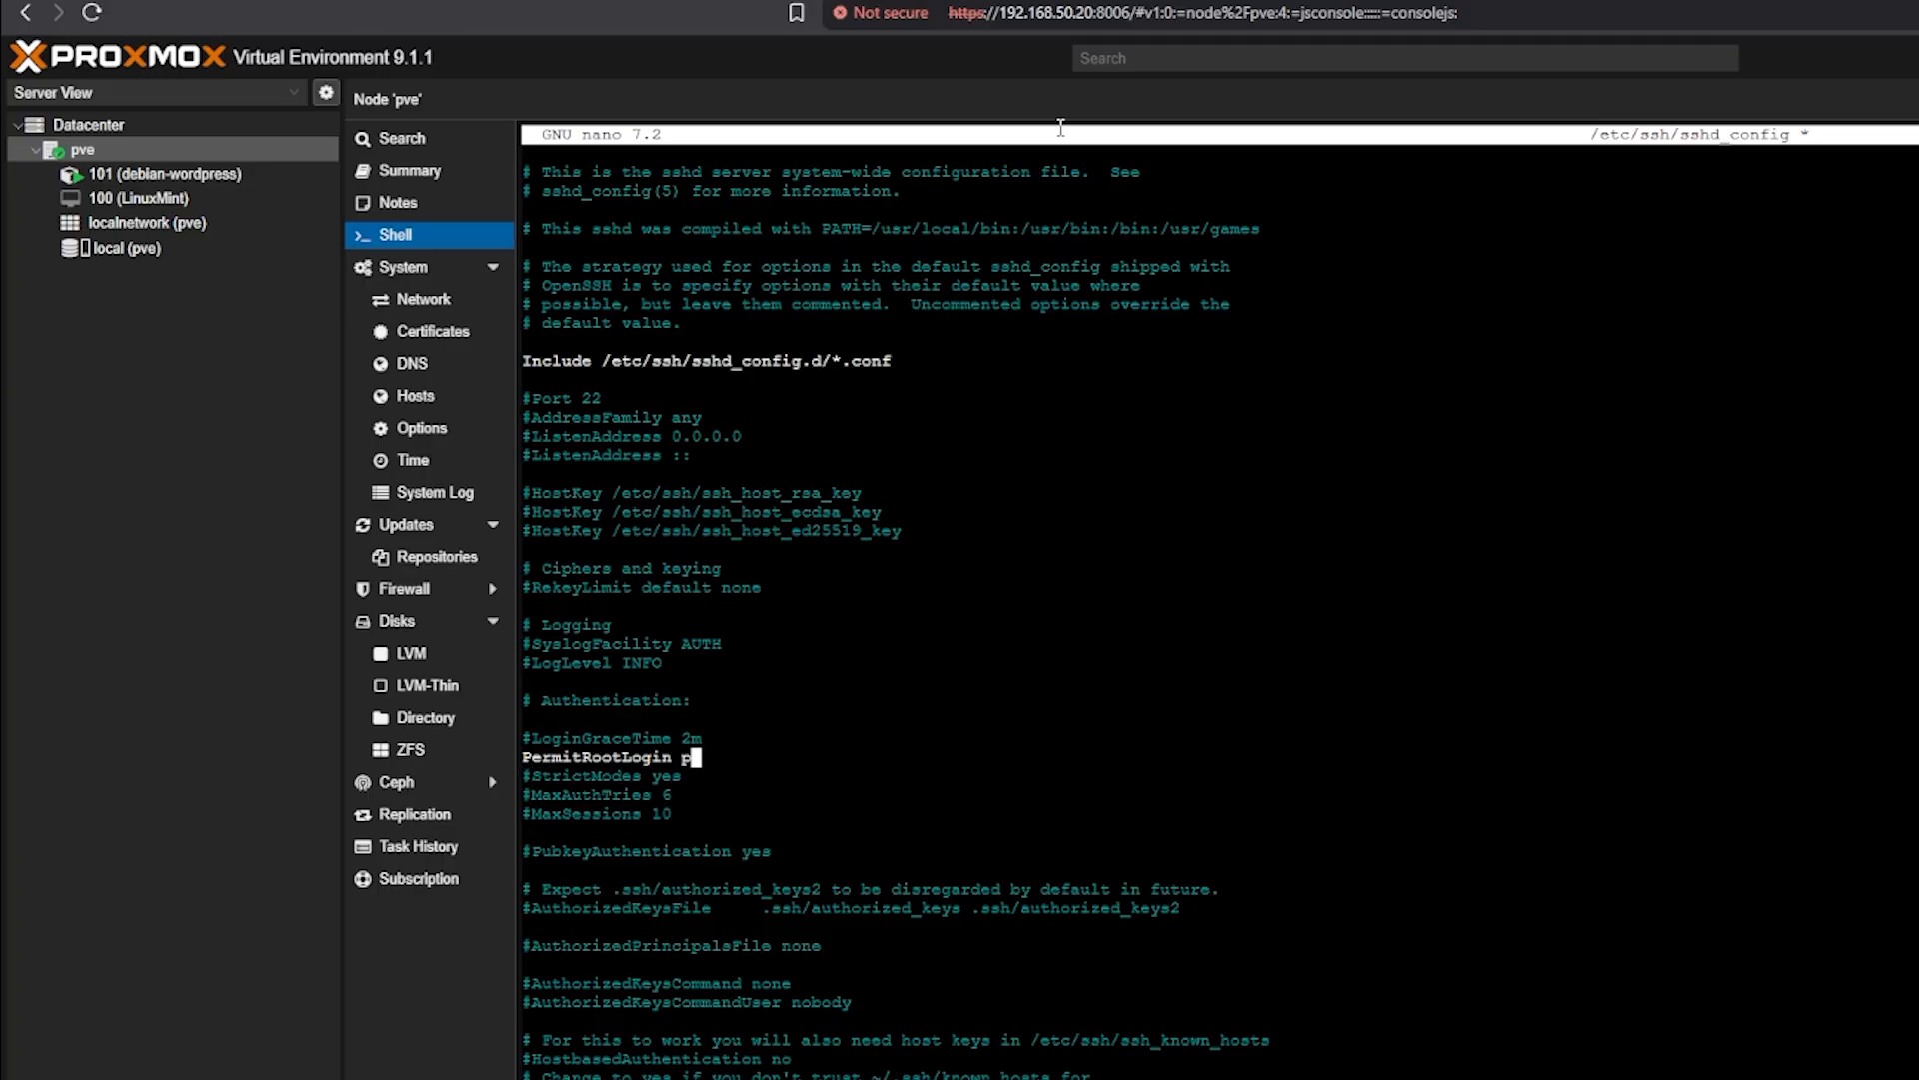
pyautogui.write('yes')
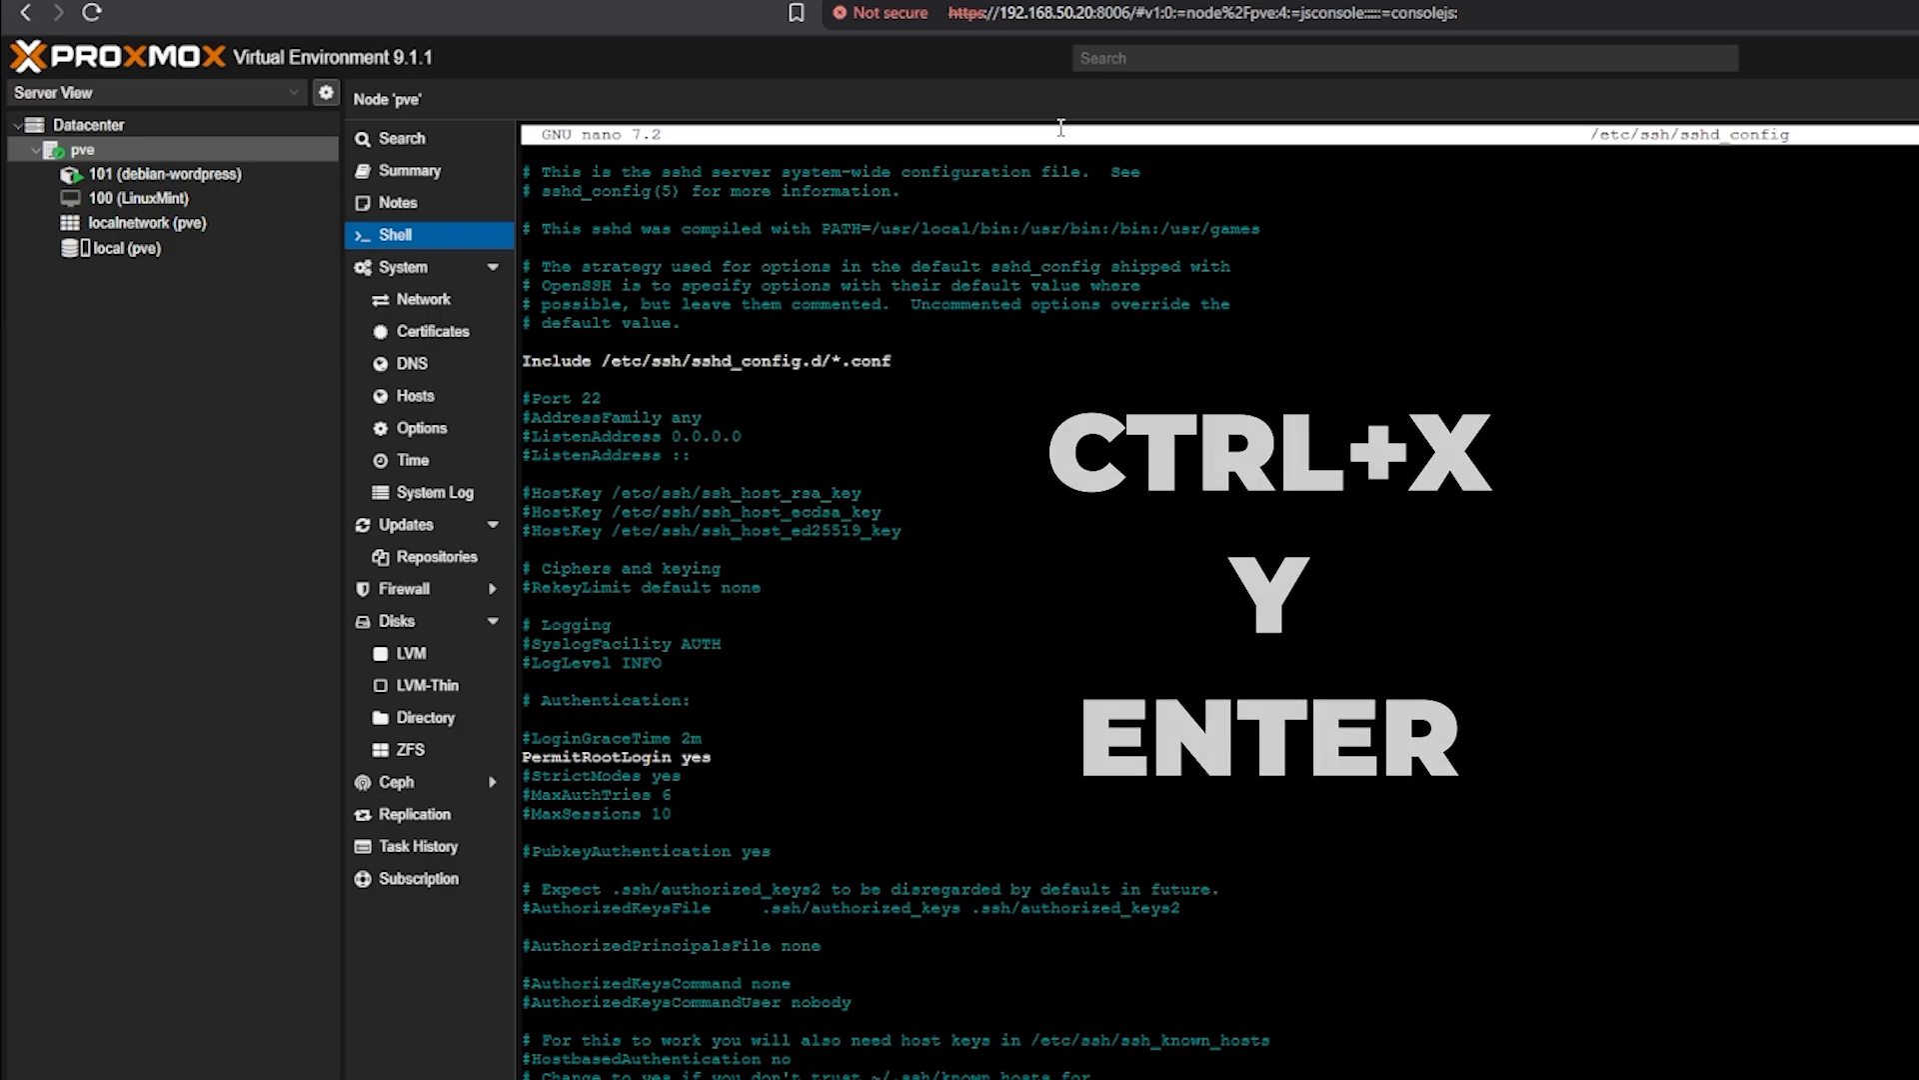
pyautogui.hotkey('ctrl', 'x')
pyautogui.press('y')
pyautogui.press('Return')
# Restart the sshd service with systemctl and clear the terminal
pyautogui.write('s')
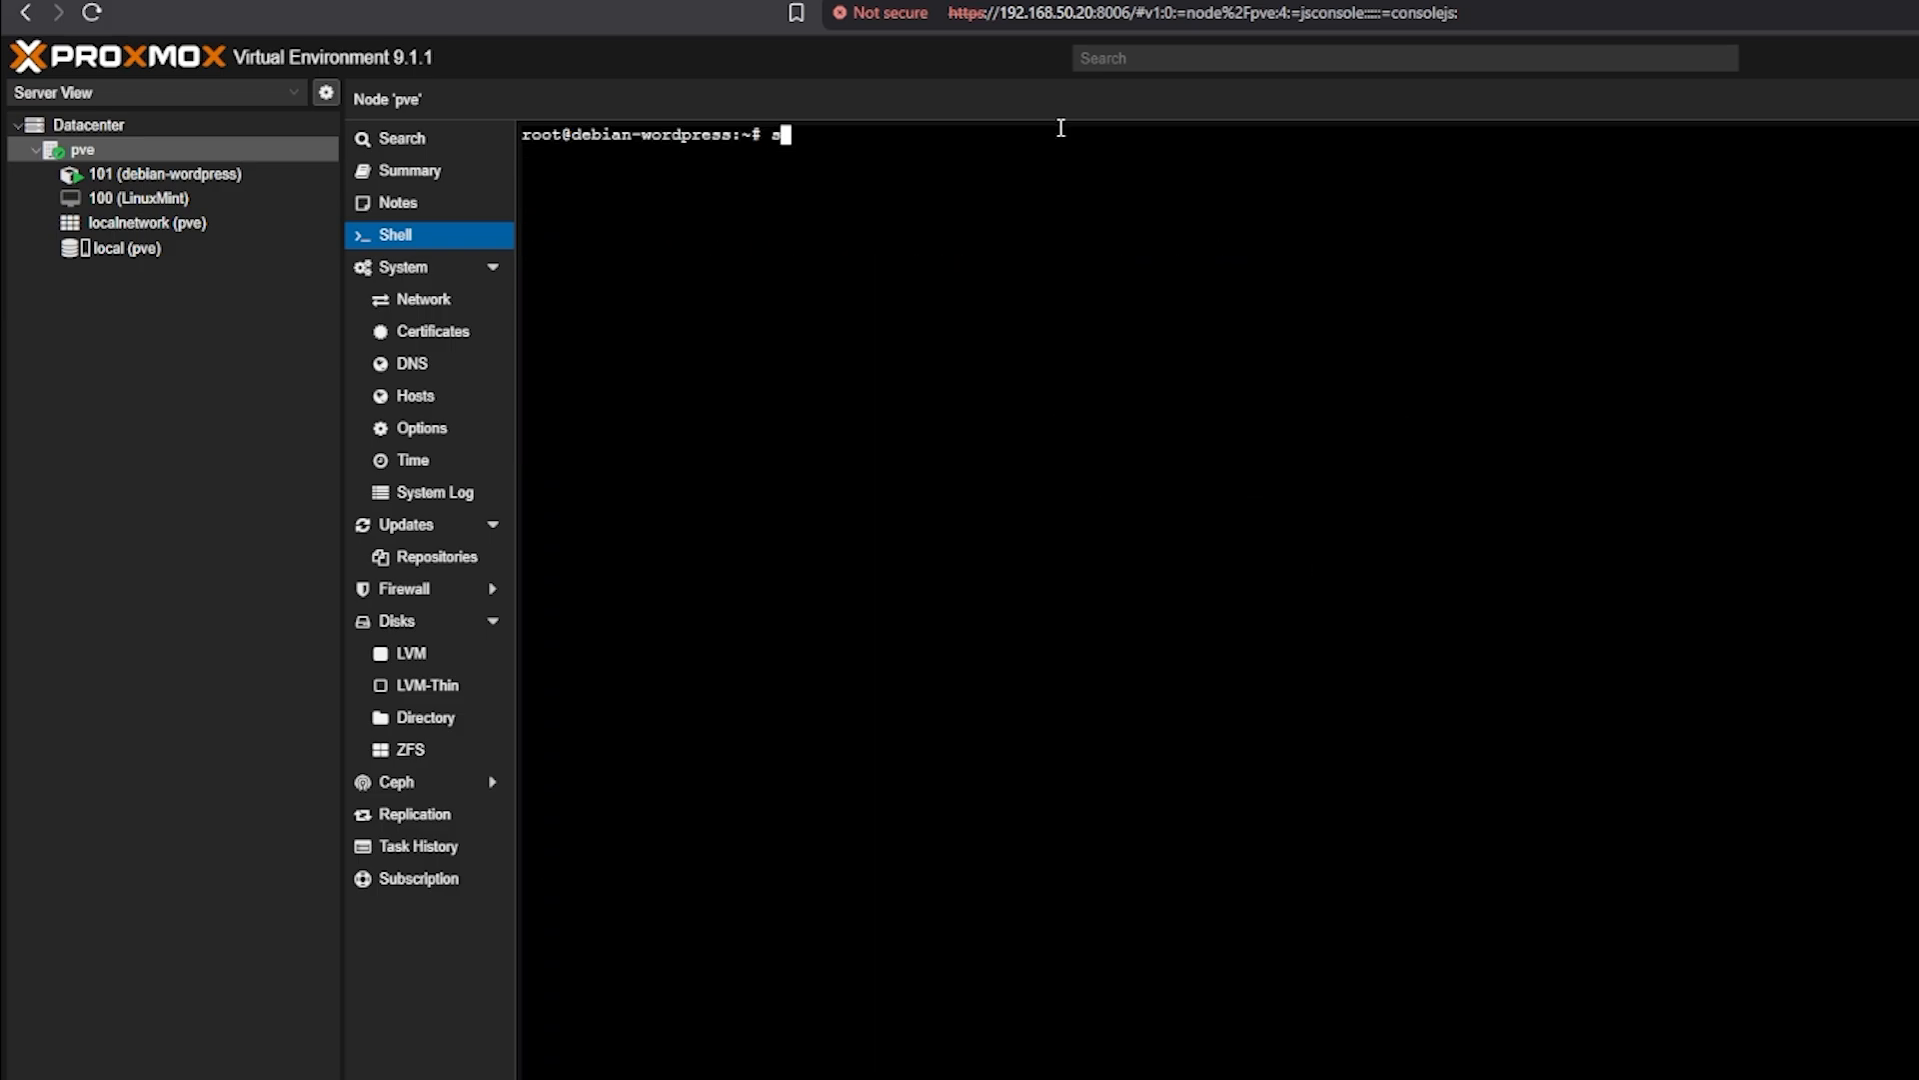
pyautogui.write('ystemctl restart ssh')
pyautogui.write('d')
pyautogui.press('Return')
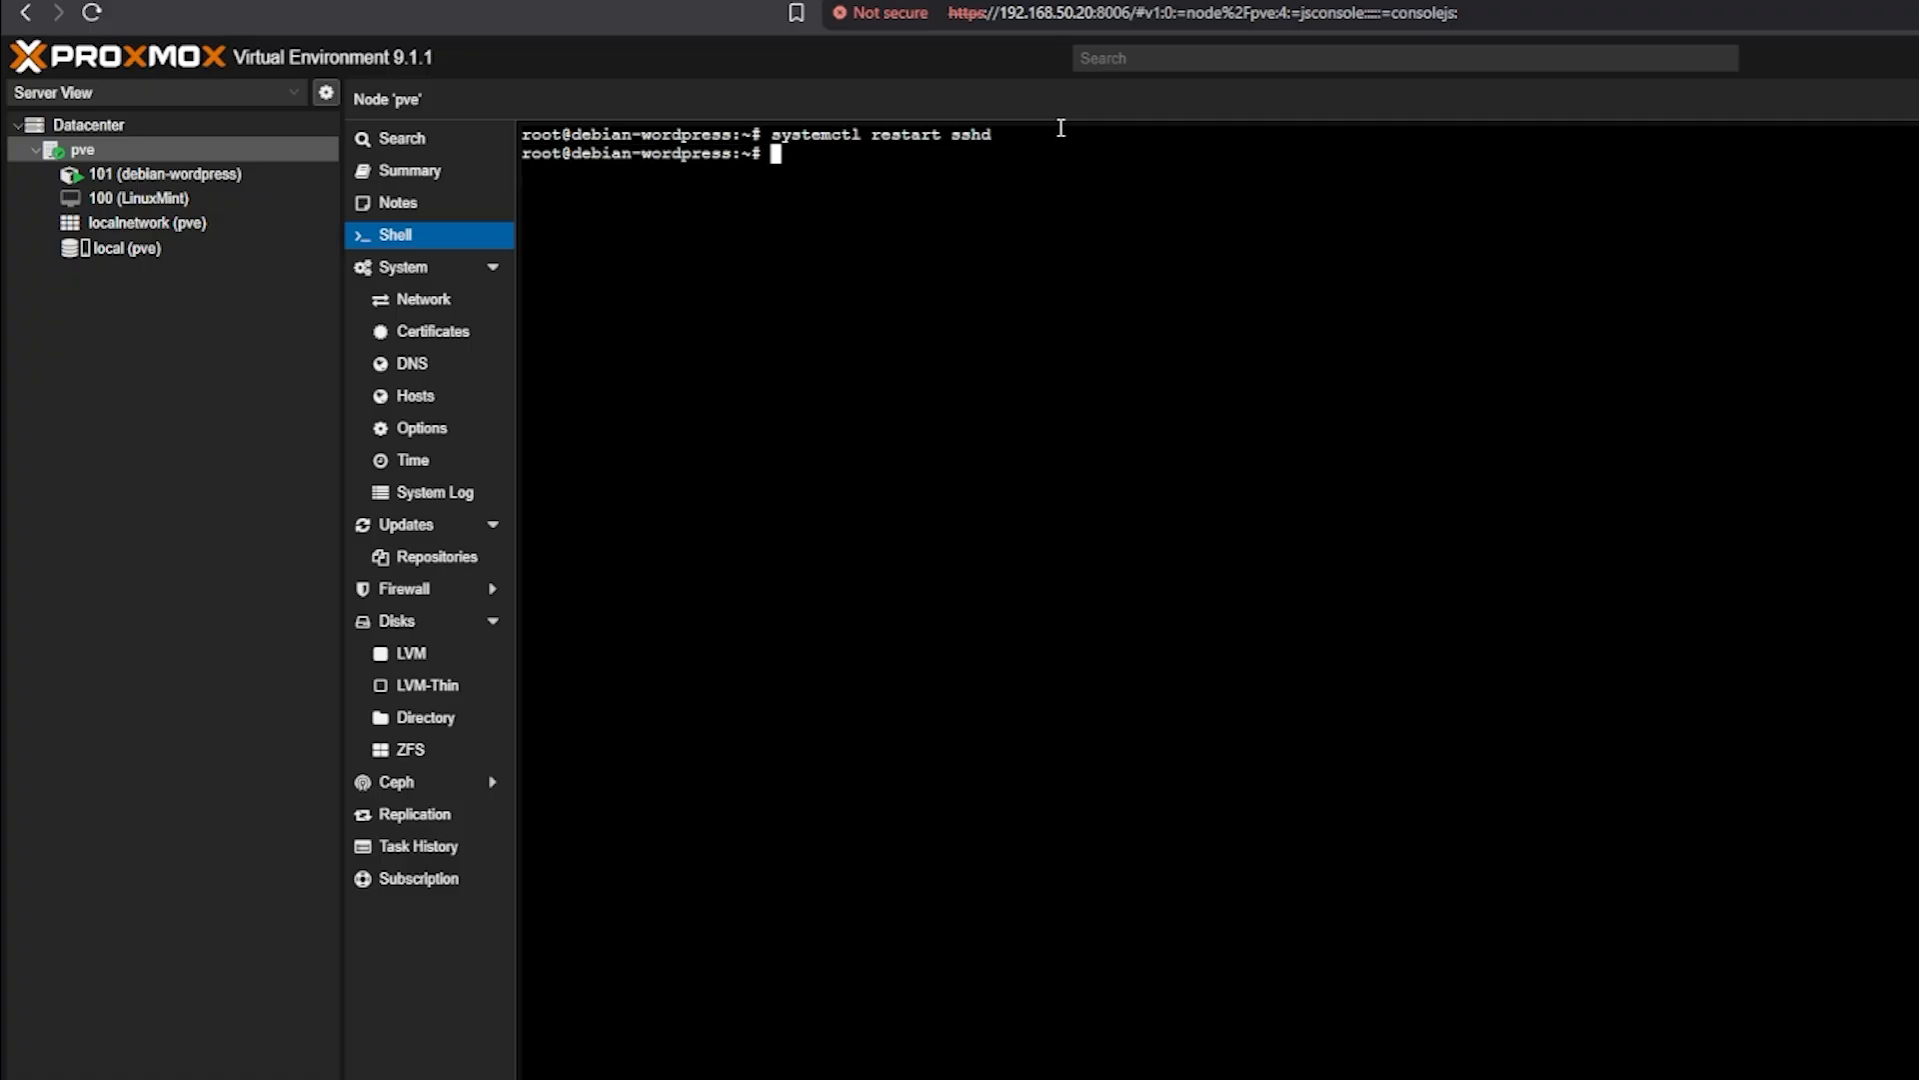
pyautogui.write('clear')
pyautogui.press('Return')
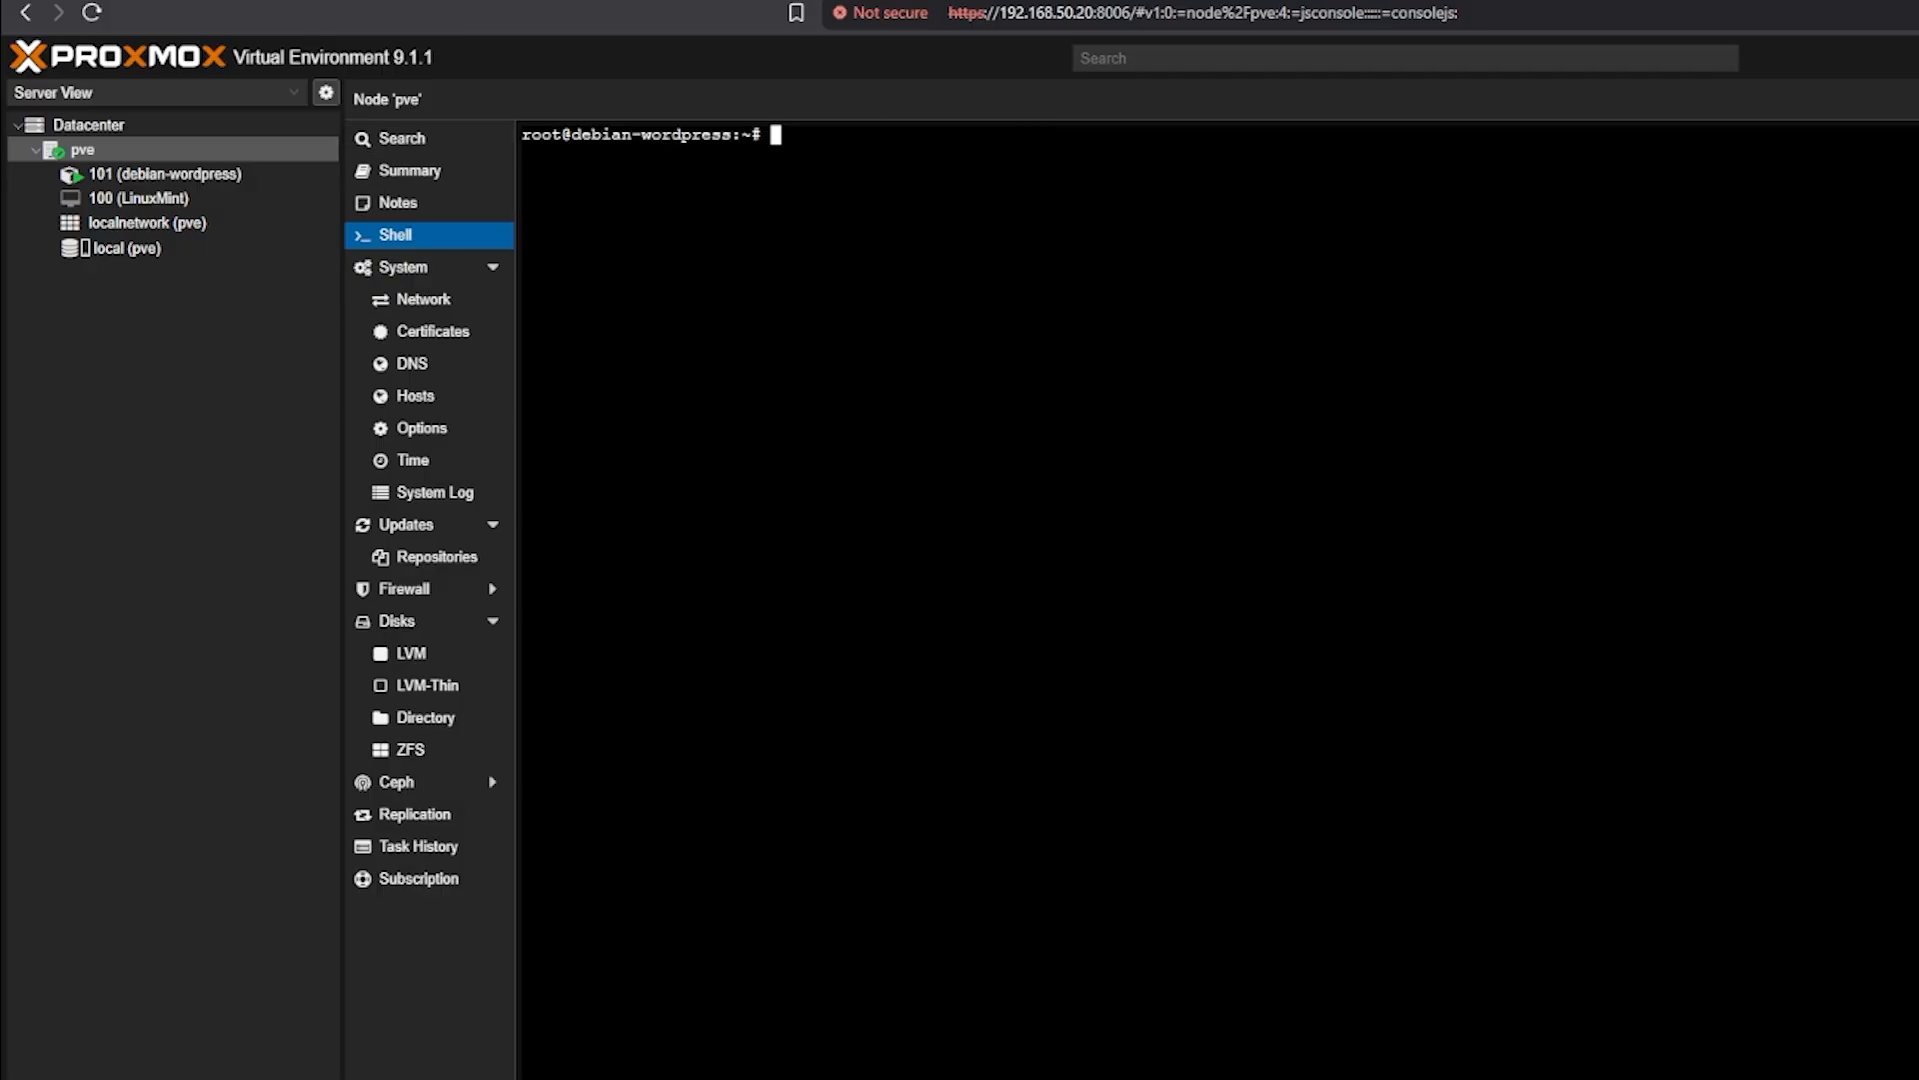
pyautogui.click(1375, 1076)
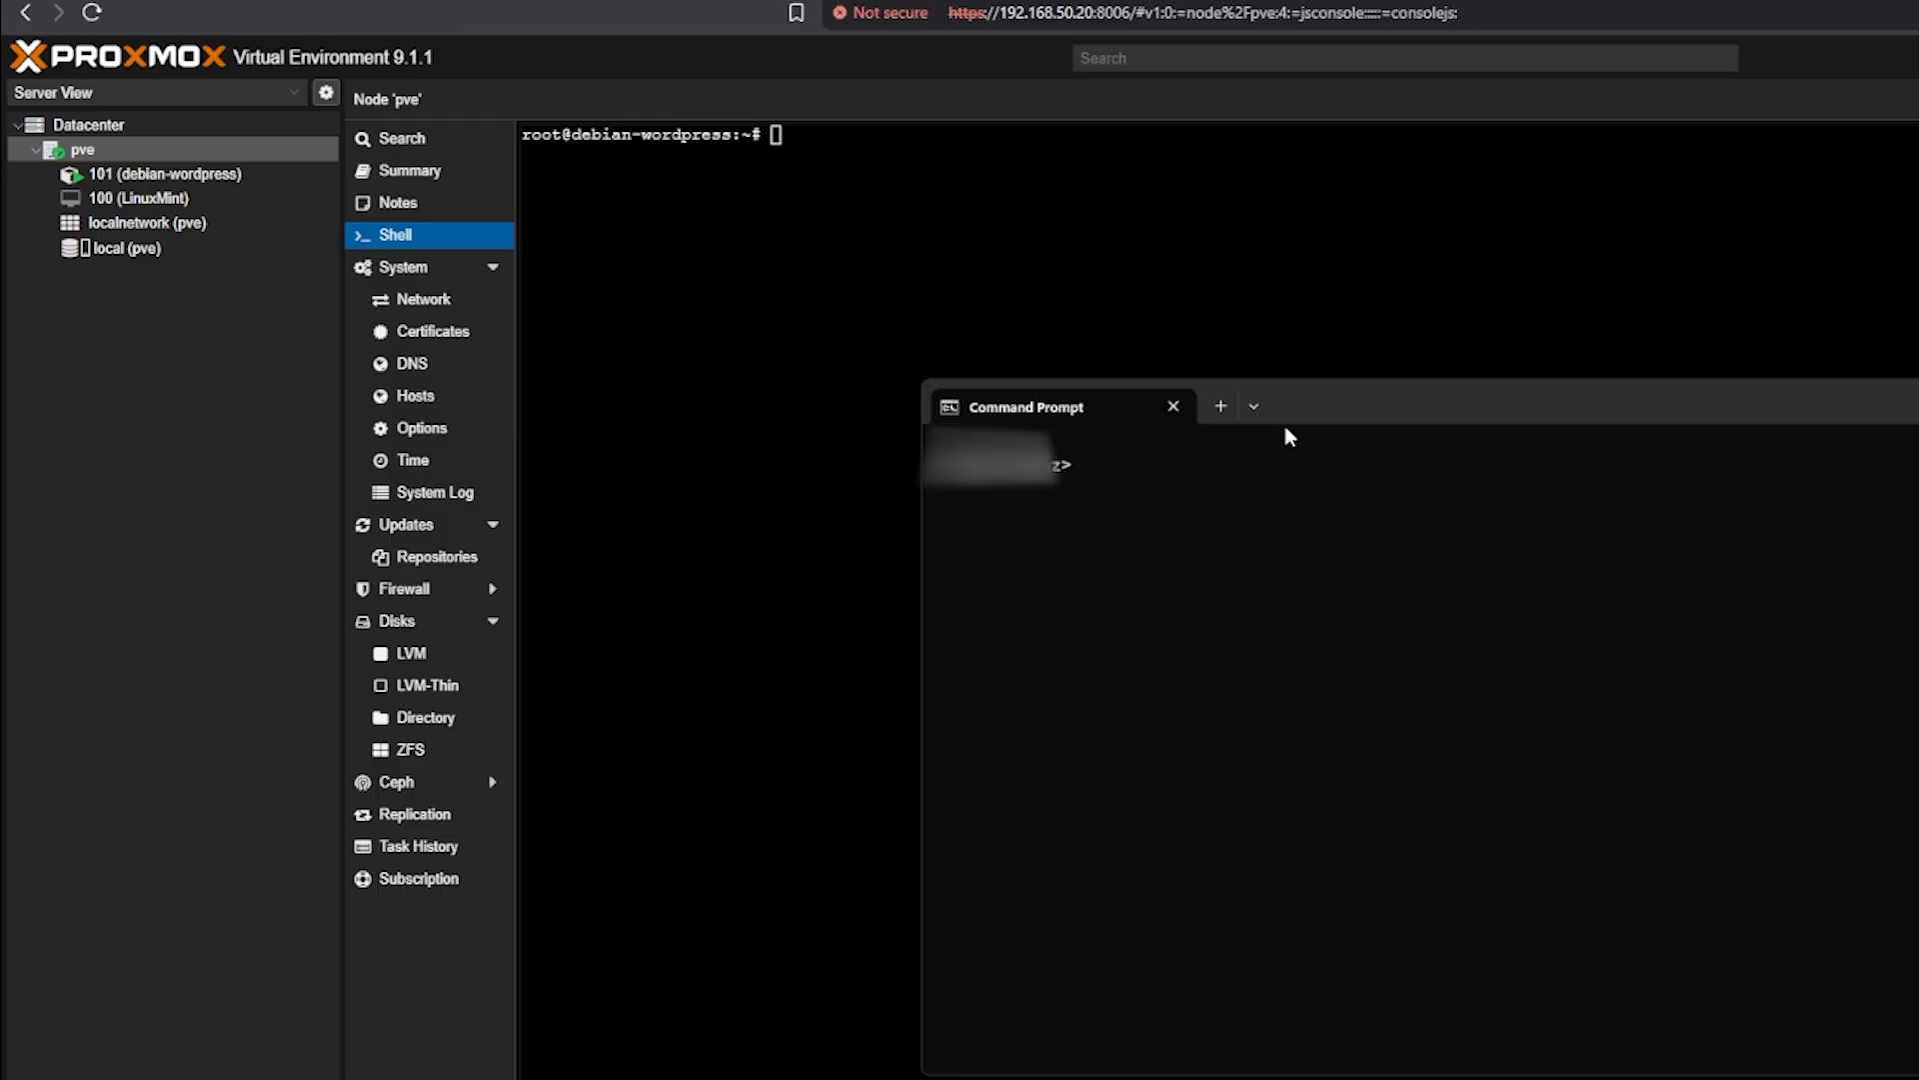
pyautogui.write('ssh root@192.168.50.22')
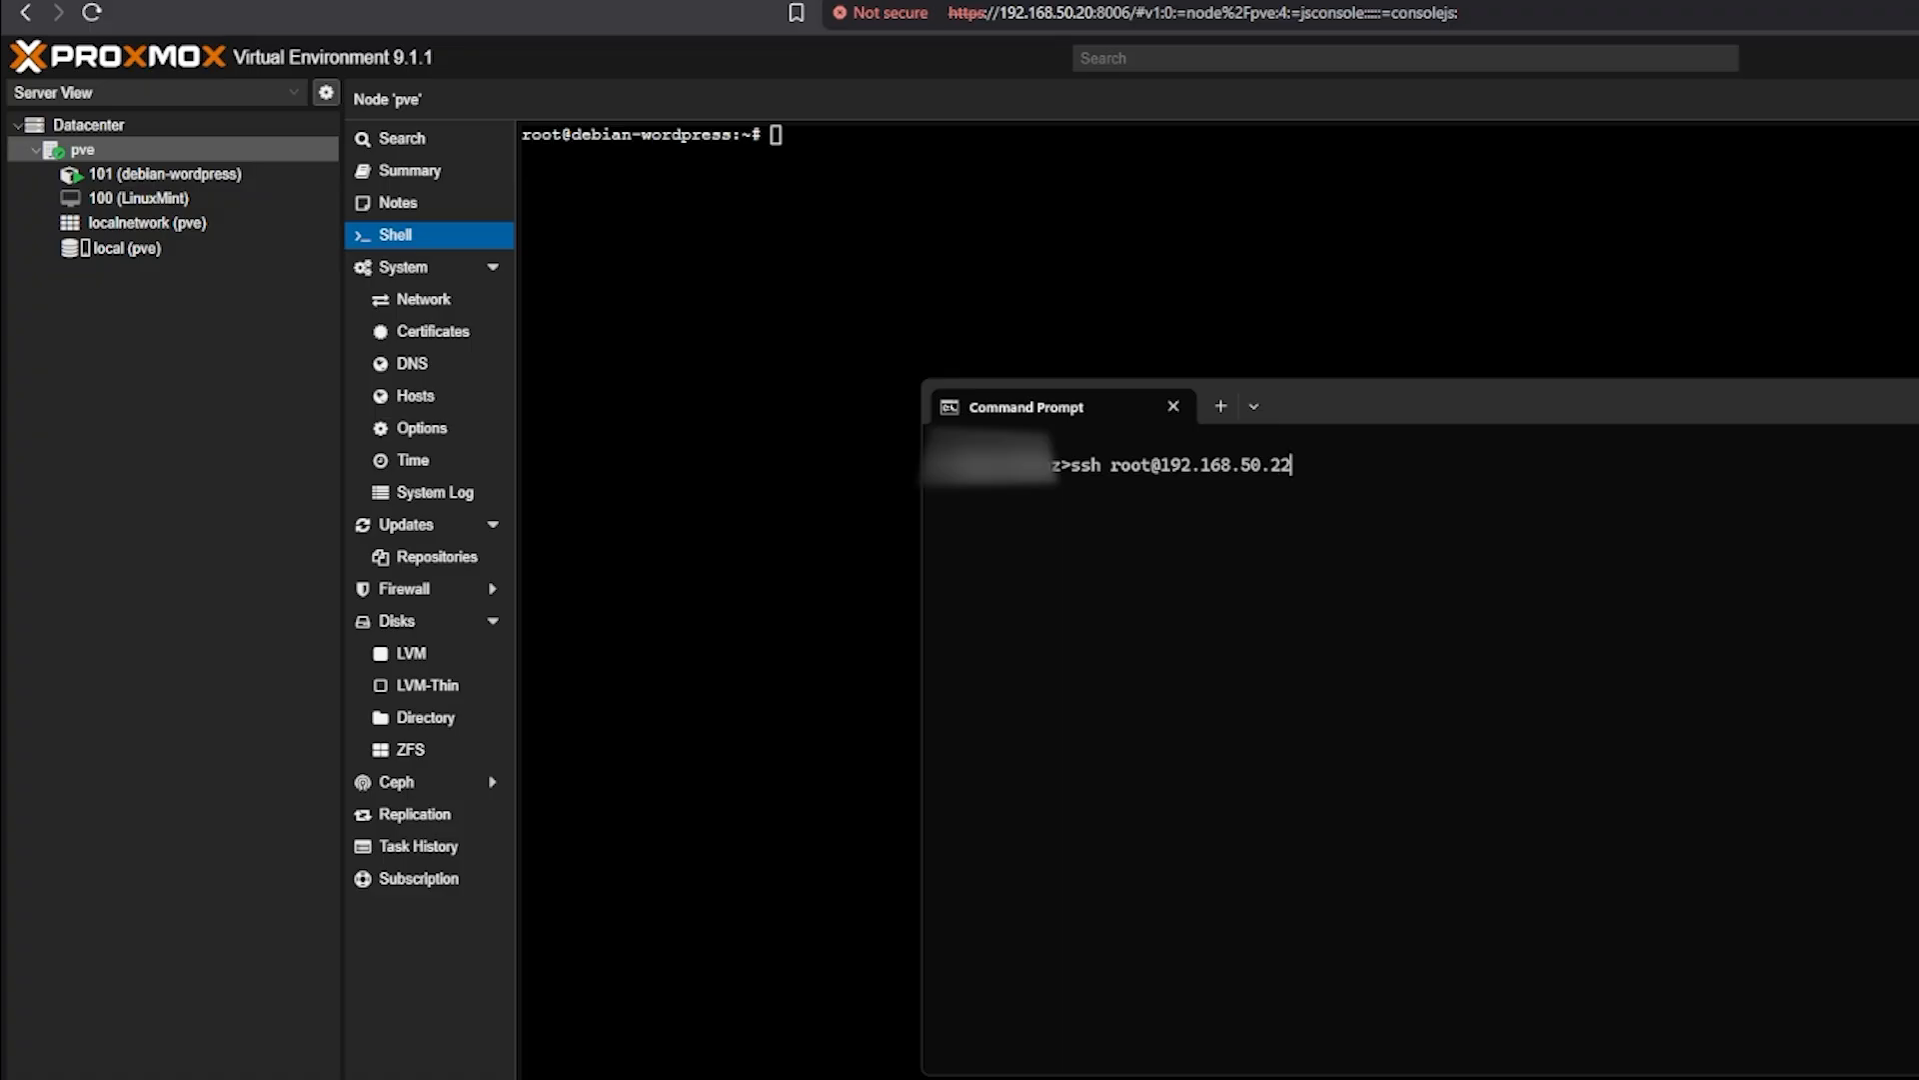
pyautogui.press('Return')
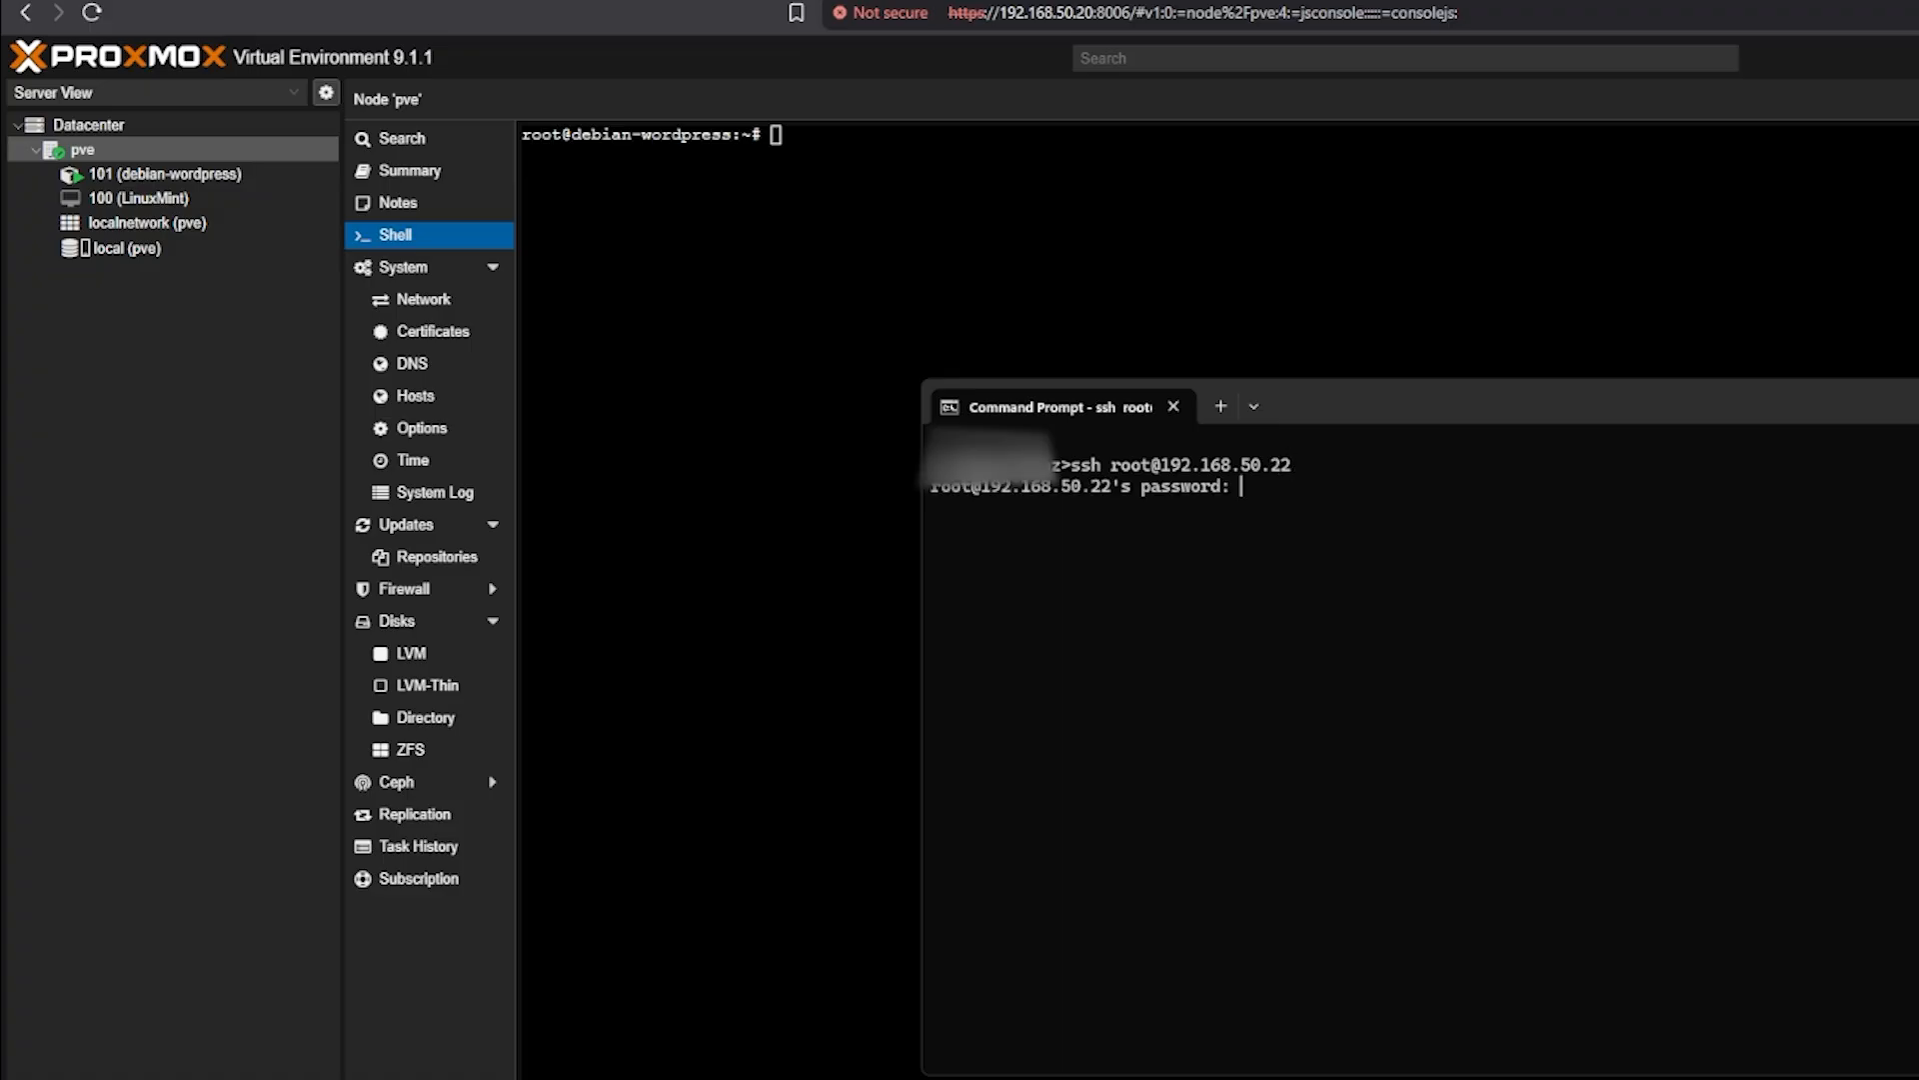
pyautogui.press('Return')
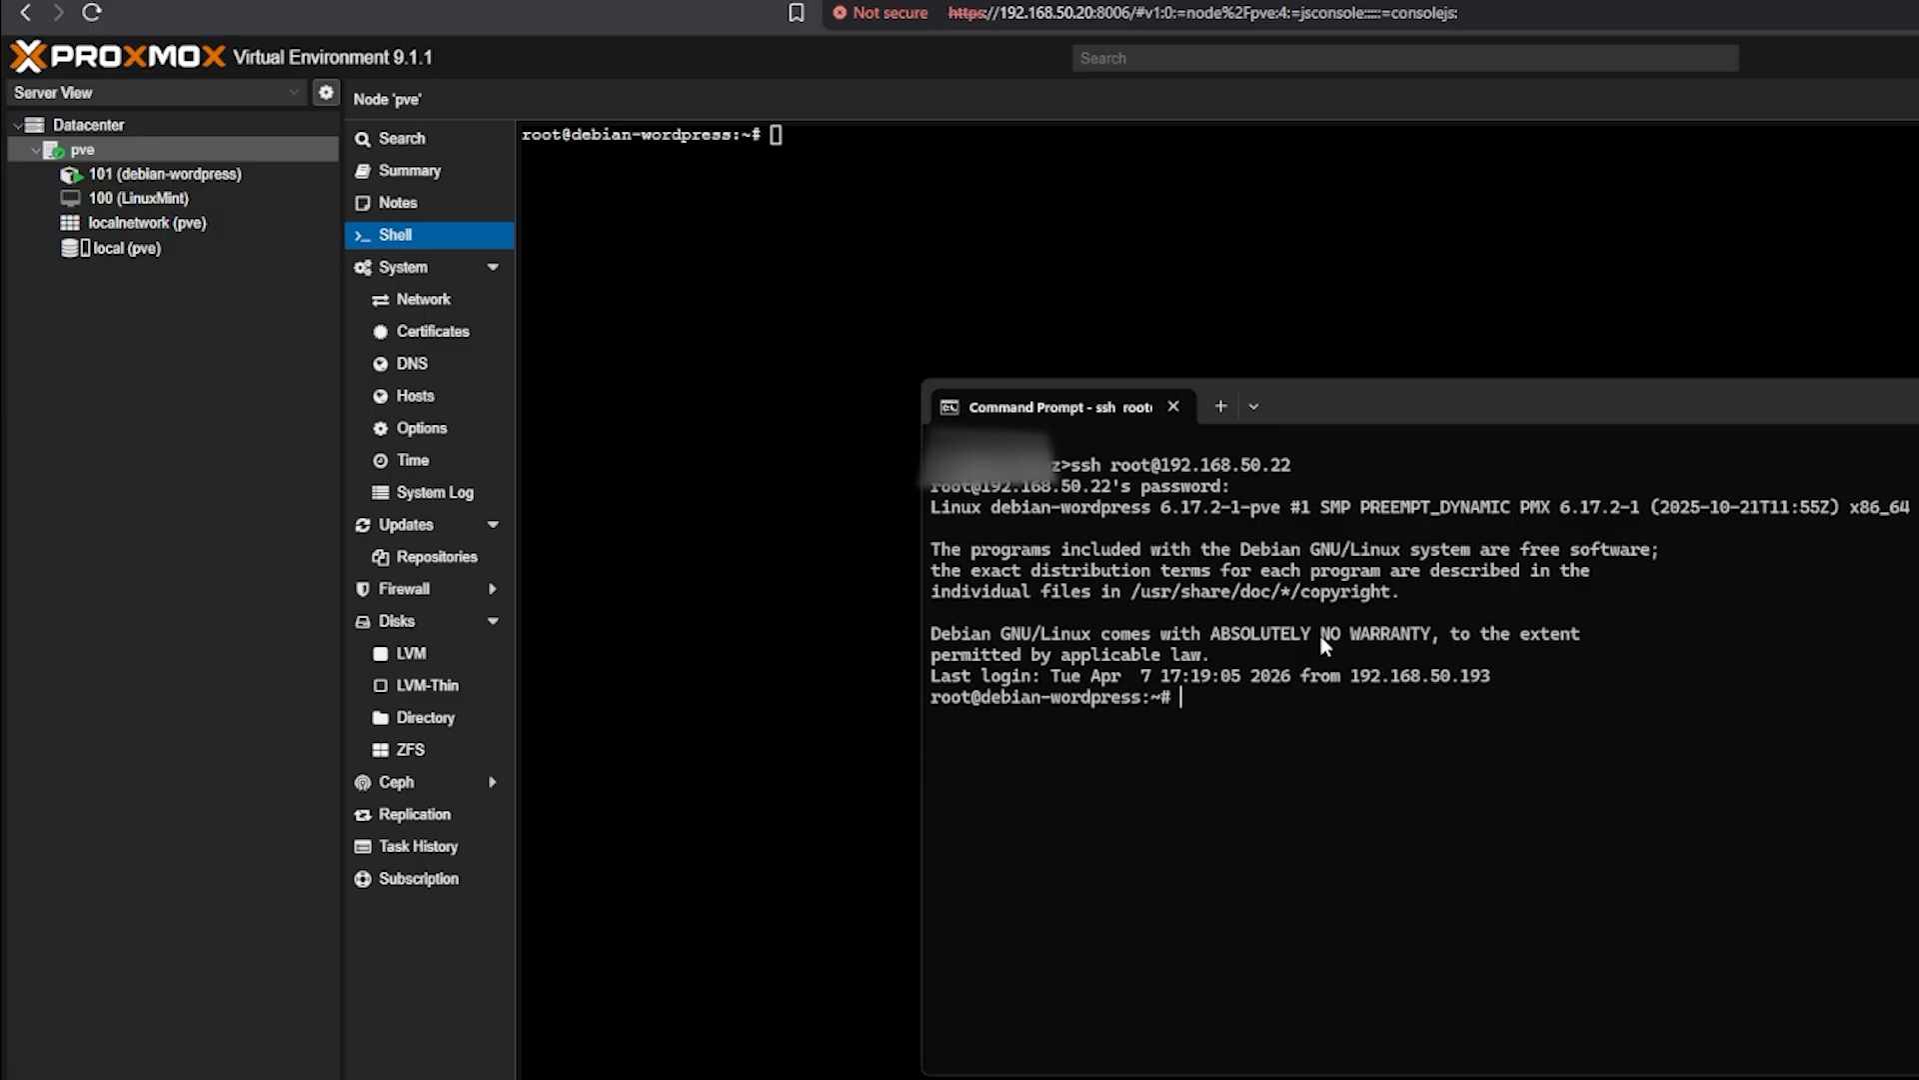
# Run ip addr show and highlight the container's 192.168.50.22 address in the output
pyautogui.write('ip addr show')
pyautogui.press('Return')
pyautogui.moveTo(1021, 888); pyautogui.dragTo(1147, 899)
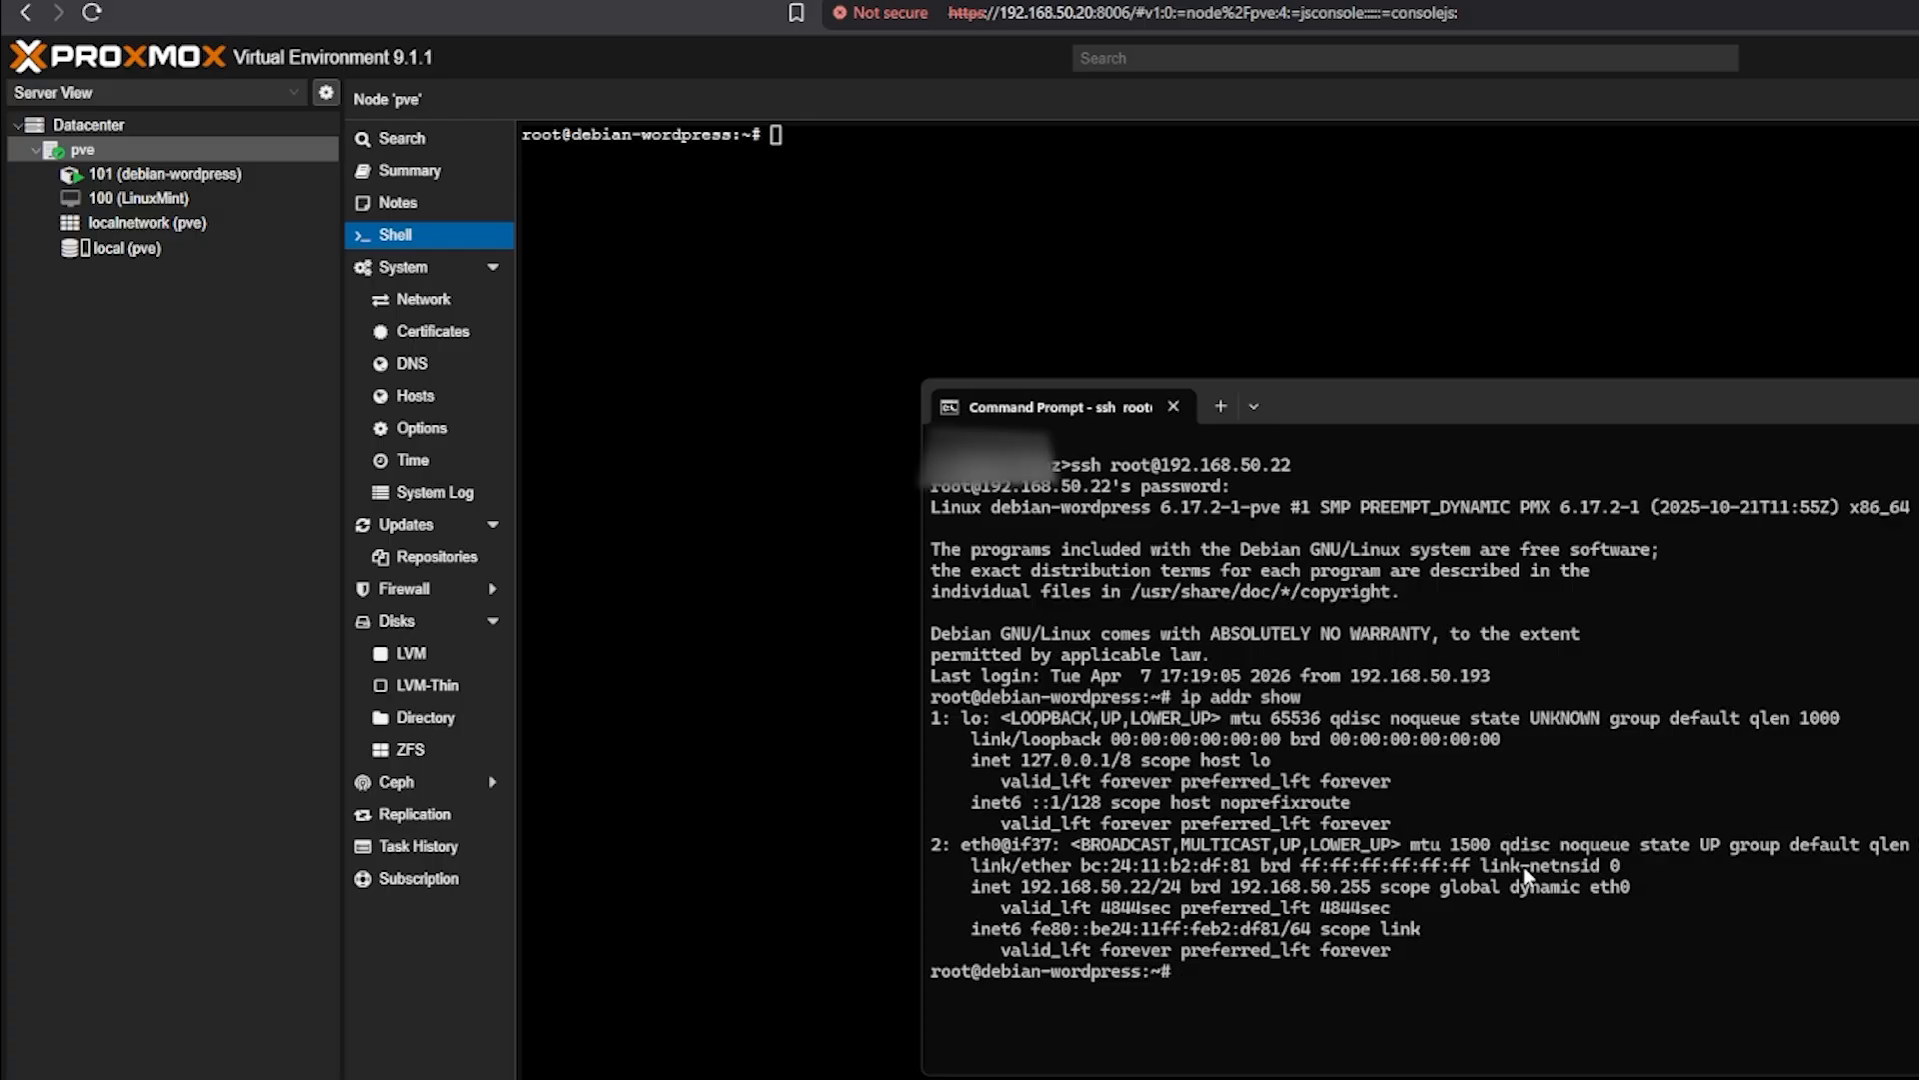